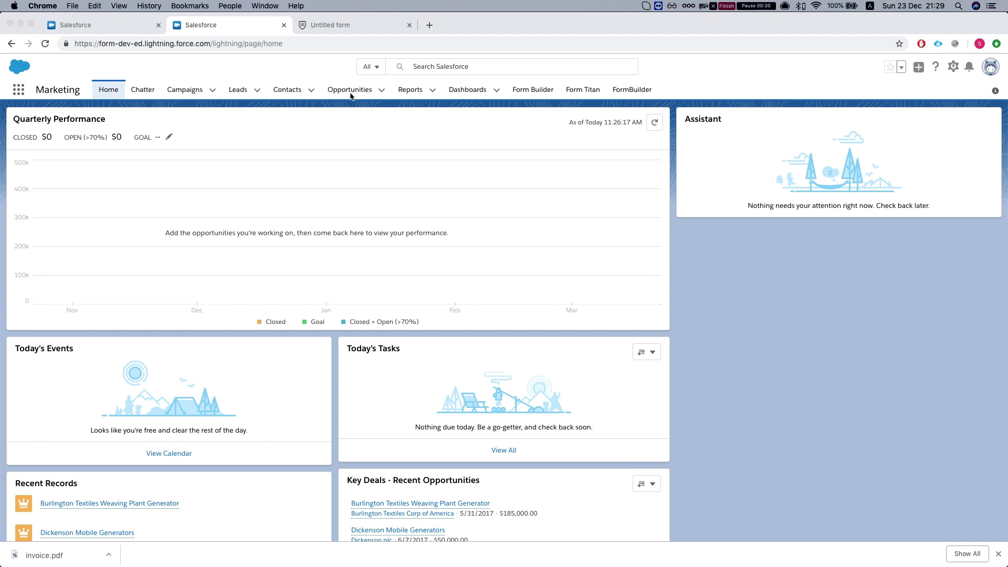
Open the Burlington Textiles Weaving Plant Generator opportunity and try FT Generate Document, hitting the PrivateURL error.
click(345, 92)
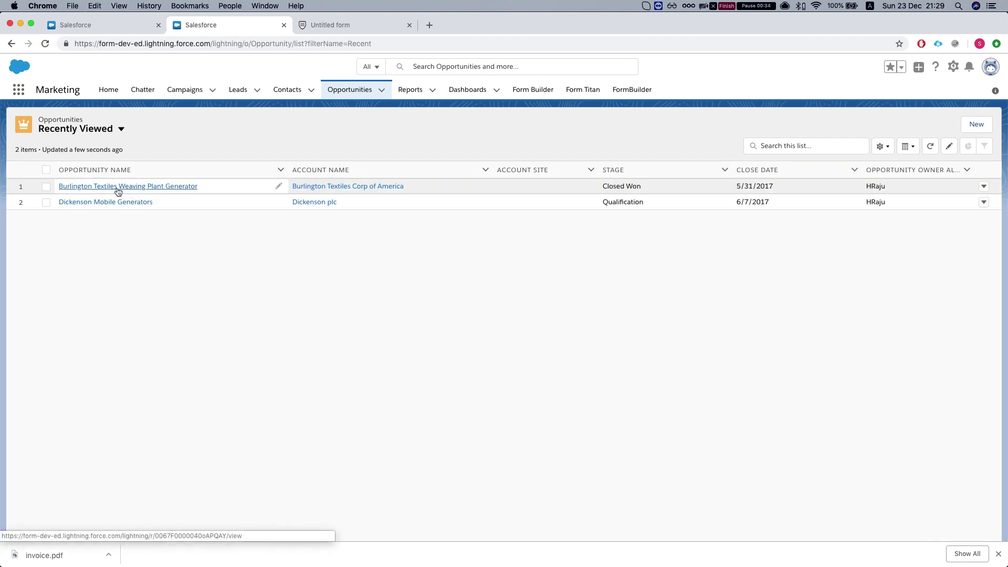
click(118, 188)
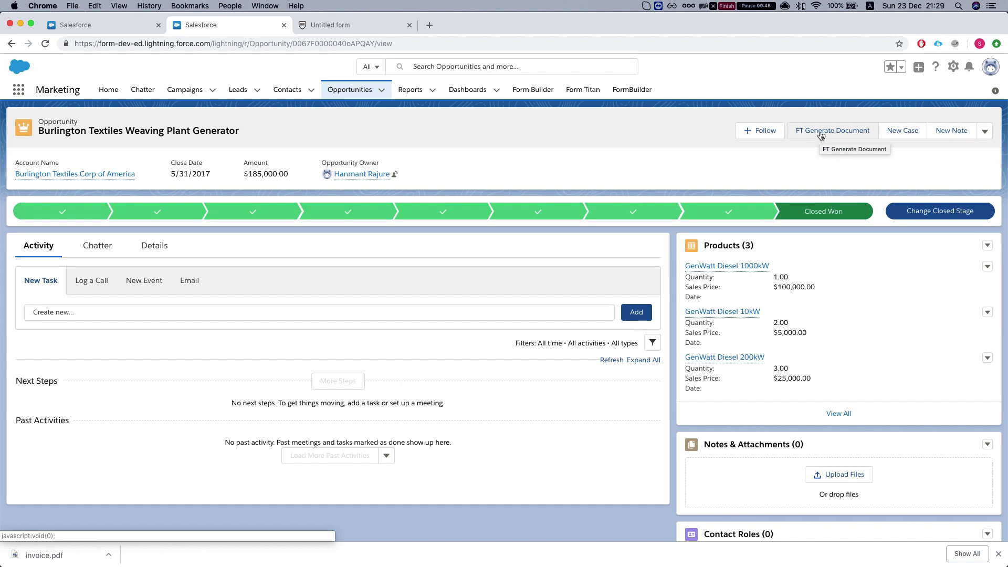
click(821, 135)
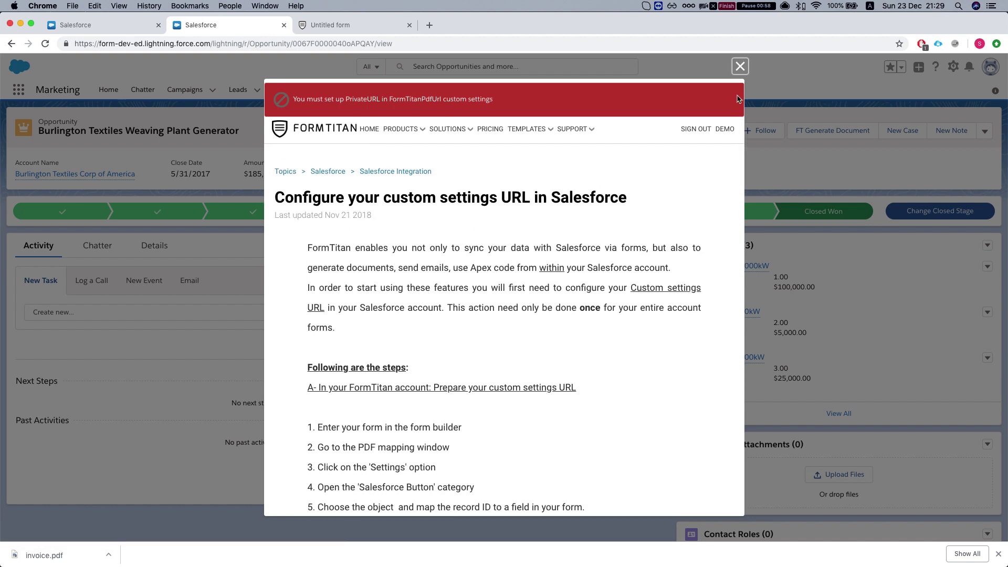
click(740, 66)
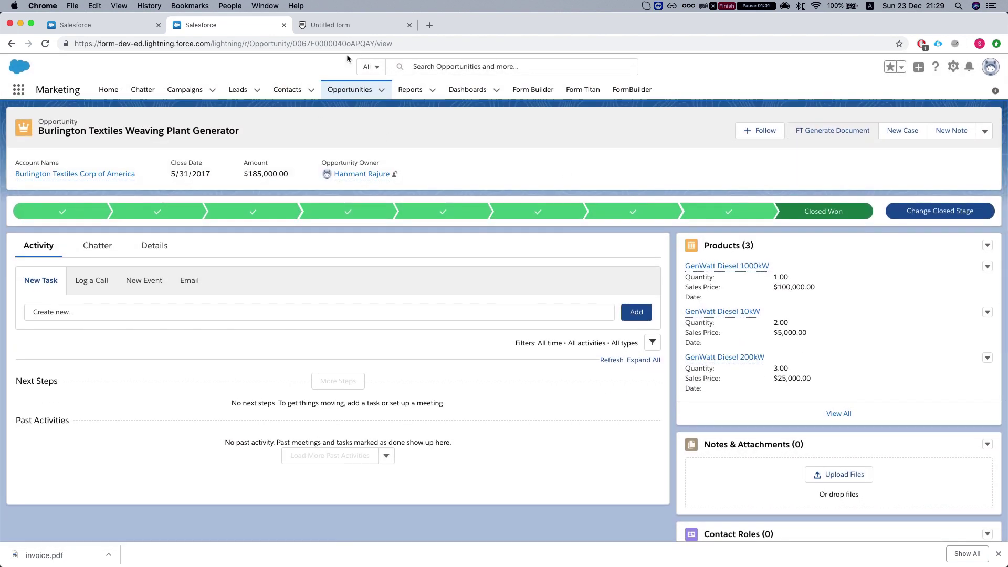
Open the Untitled form's Default invoice mapping and bring up its PDF Settings.
click(332, 25)
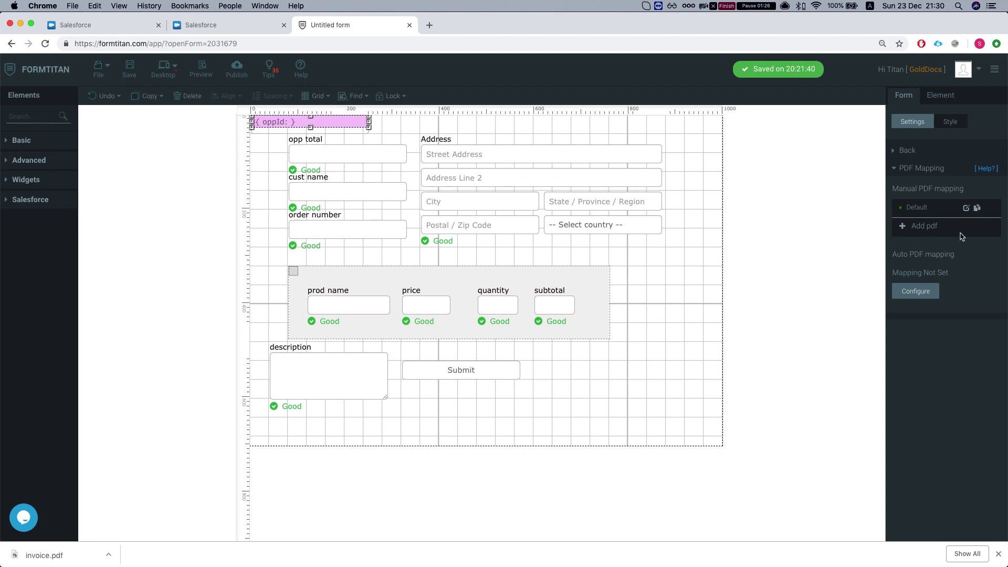
click(966, 208)
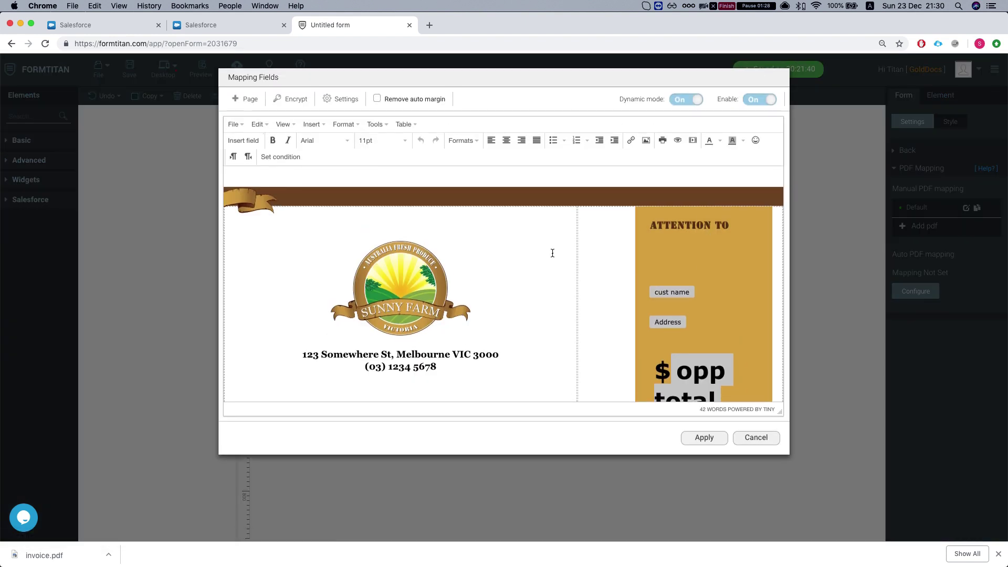
scroll(470, 273, down, 5)
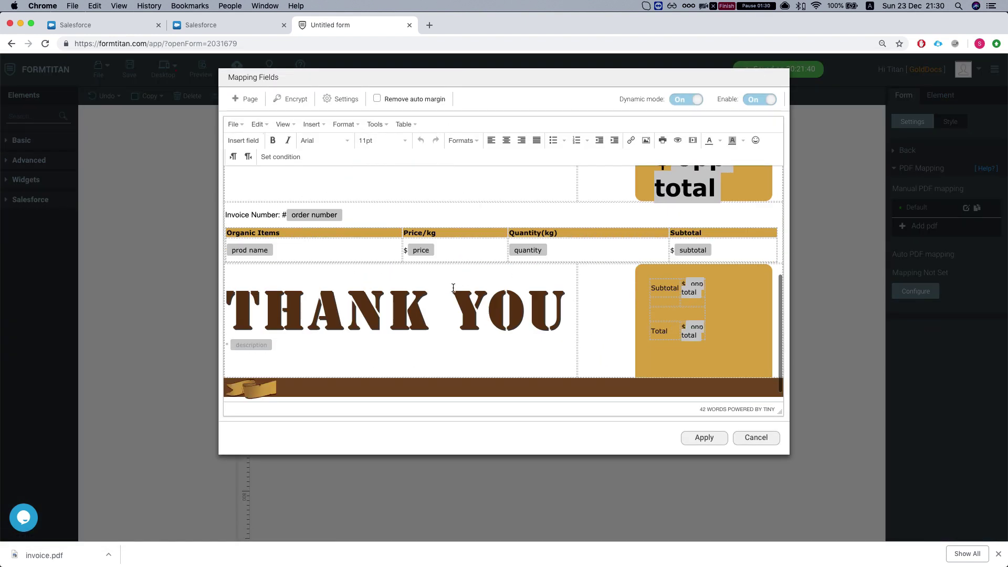
scroll(450, 247, up, 5)
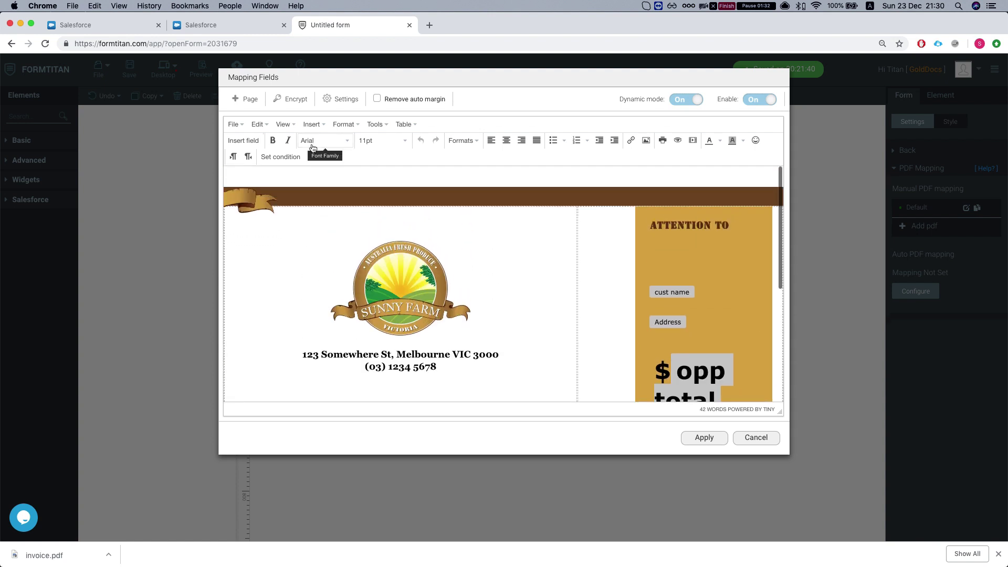
click(341, 98)
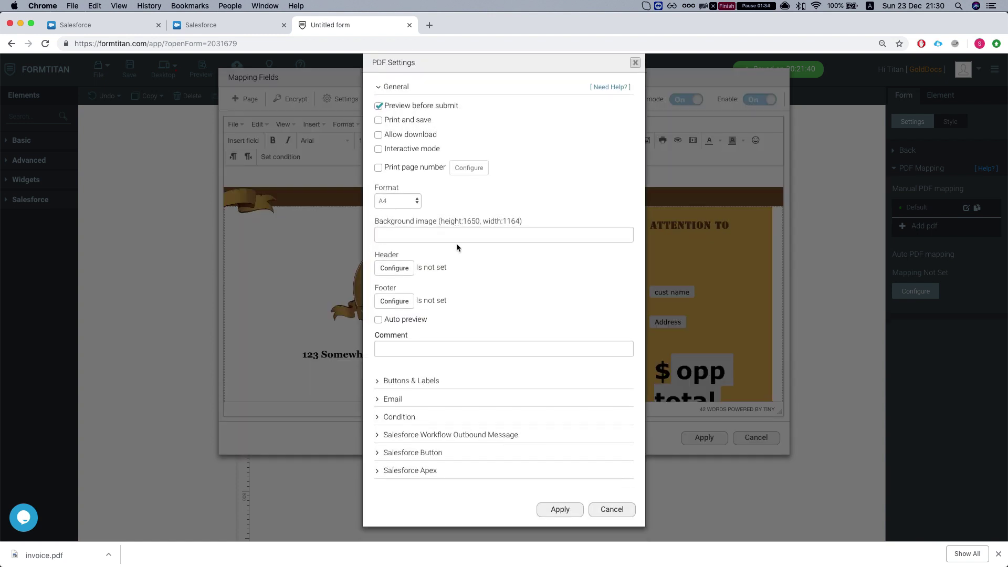
Point the Salesforce Button at Opportunity with record ID oppId (fld8), and copy the custom settings URL.
click(402, 454)
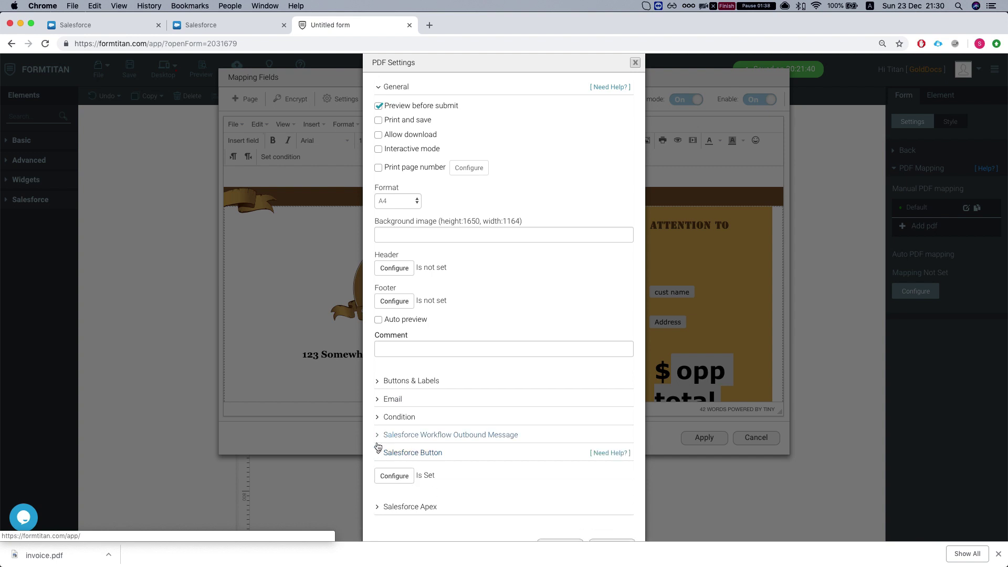
click(399, 477)
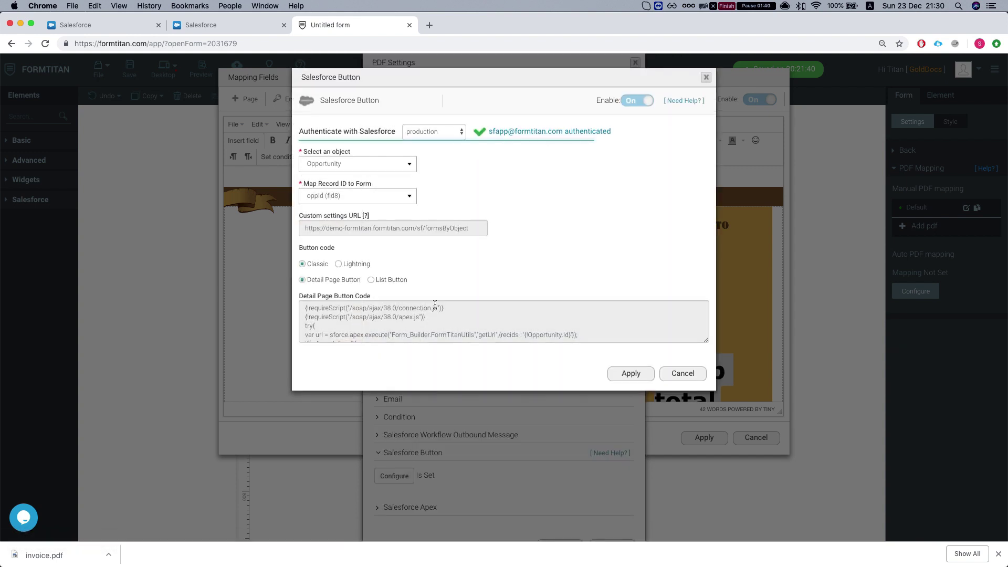
click(370, 165)
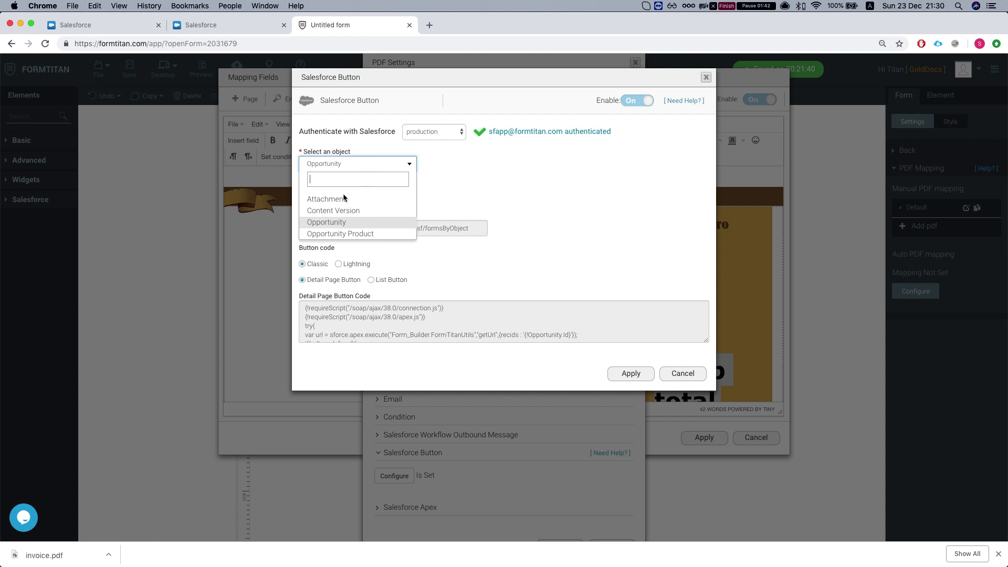
click(336, 225)
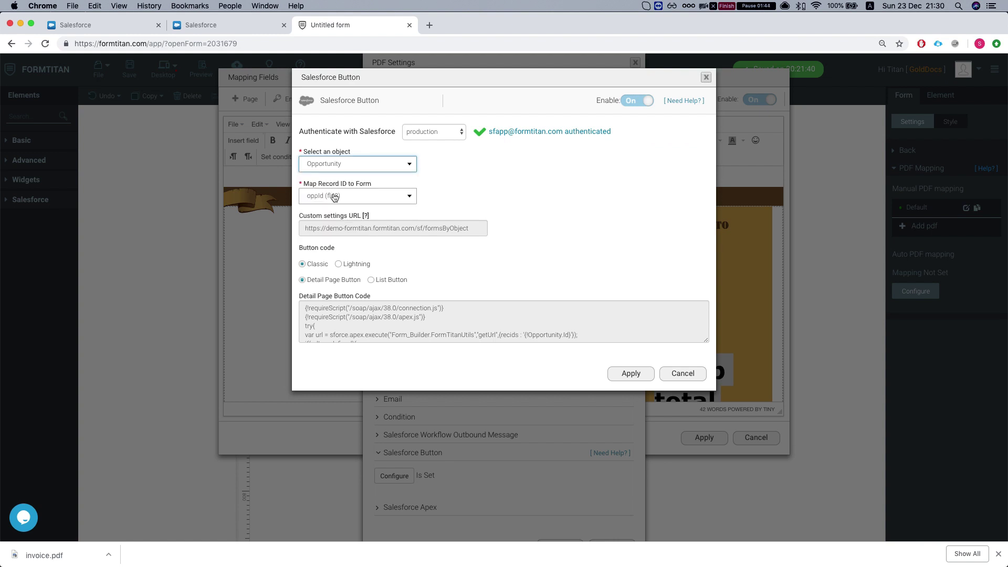
click(335, 198)
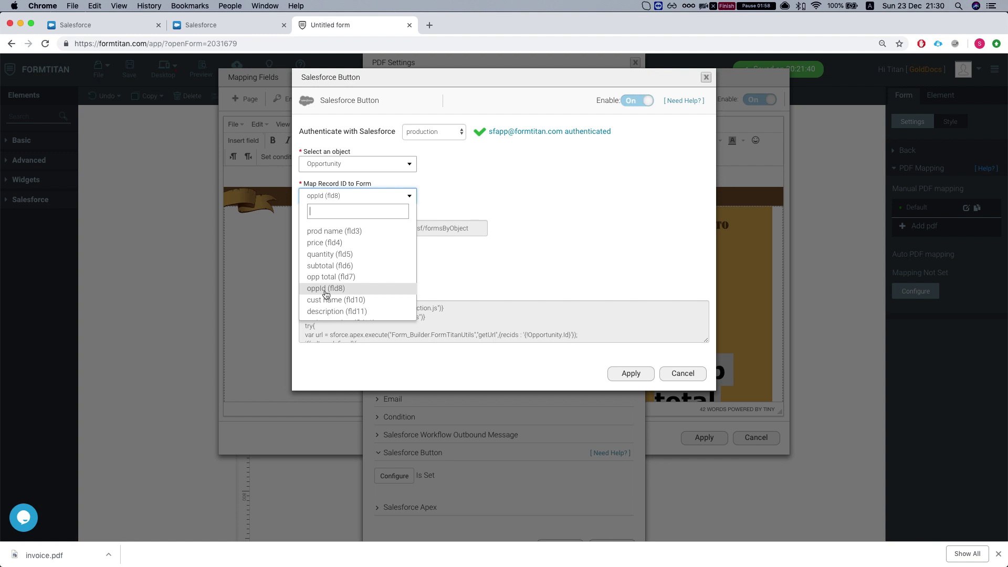
click(329, 289)
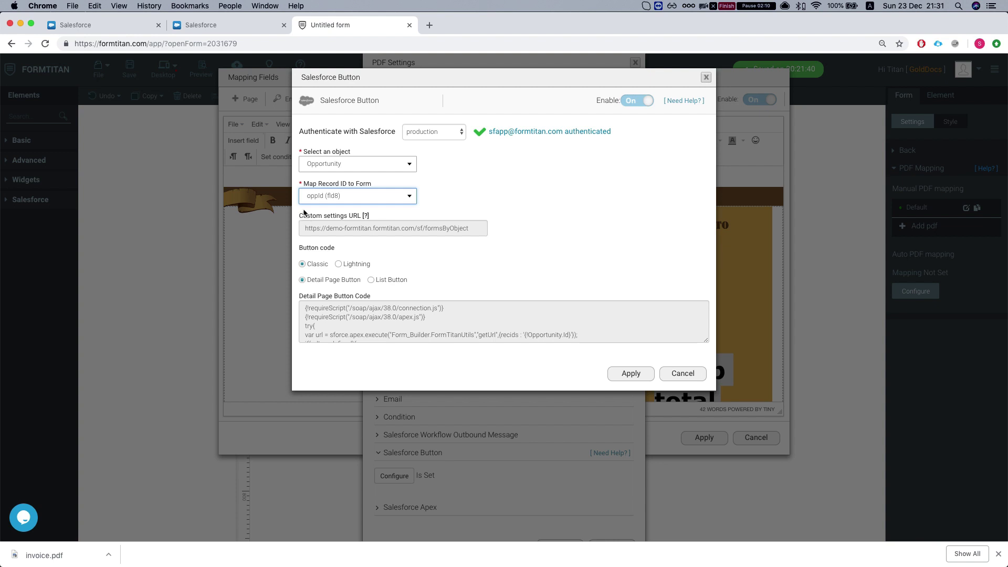
click(316, 227)
key(super+a)
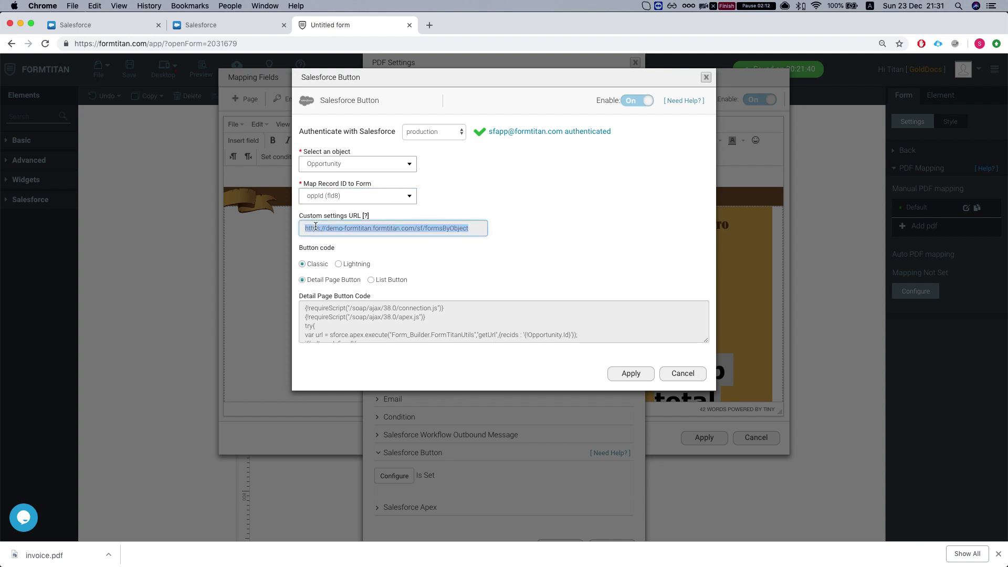
In Salesforce Setup, find the Custom Settings page with Quick Find 'custom sett'.
click(225, 24)
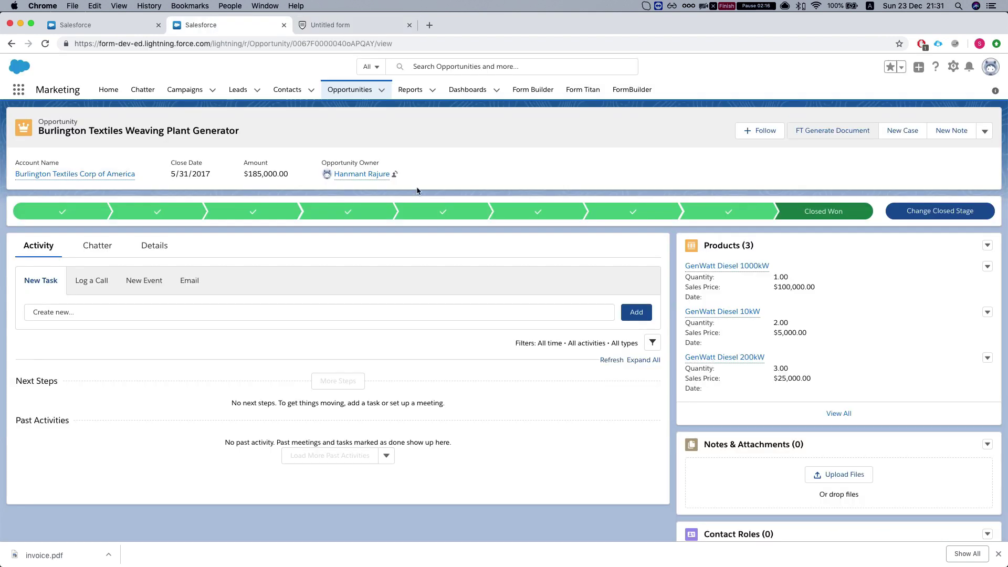
click(991, 70)
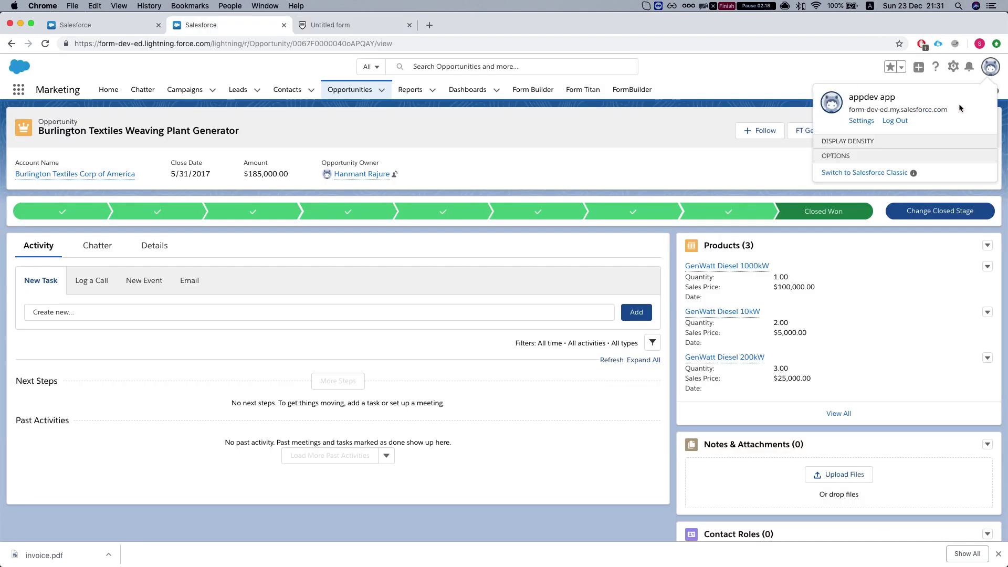
click(953, 66)
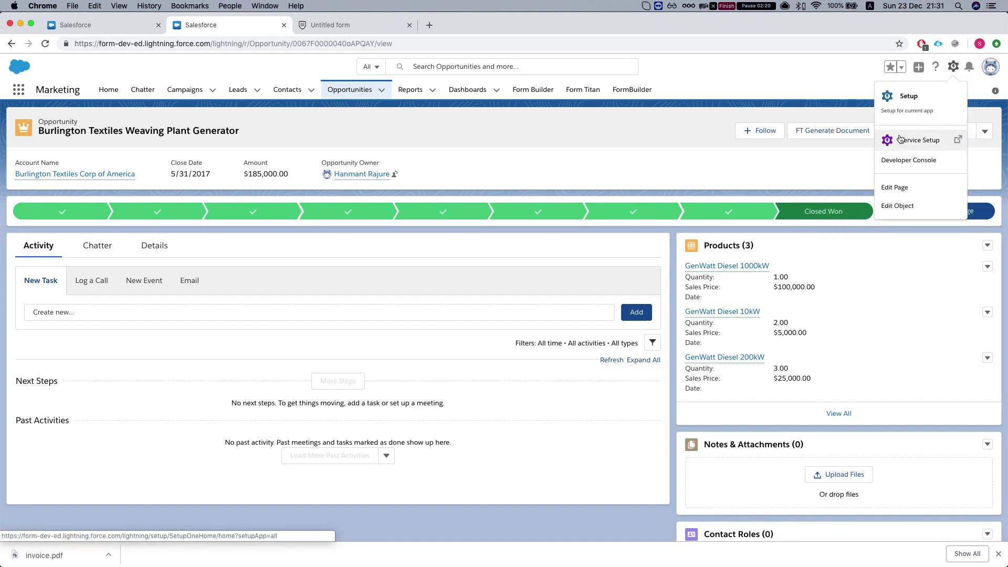
click(902, 103)
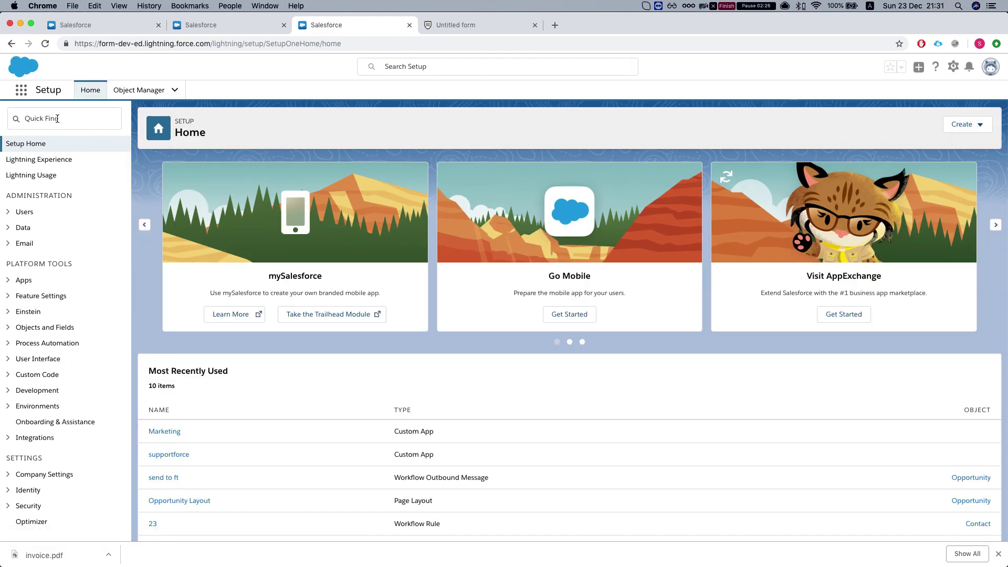
click(58, 119)
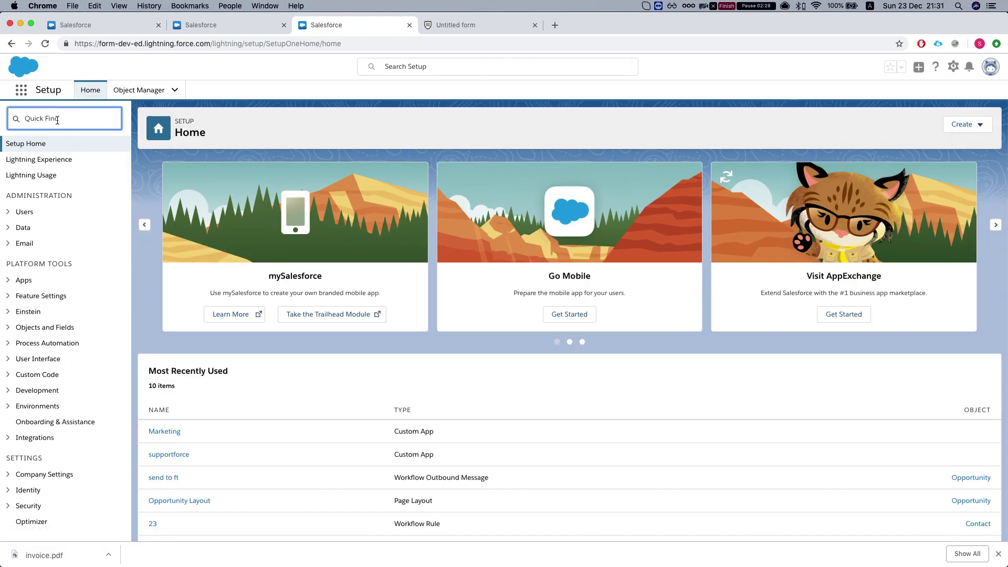
text(custom sett)
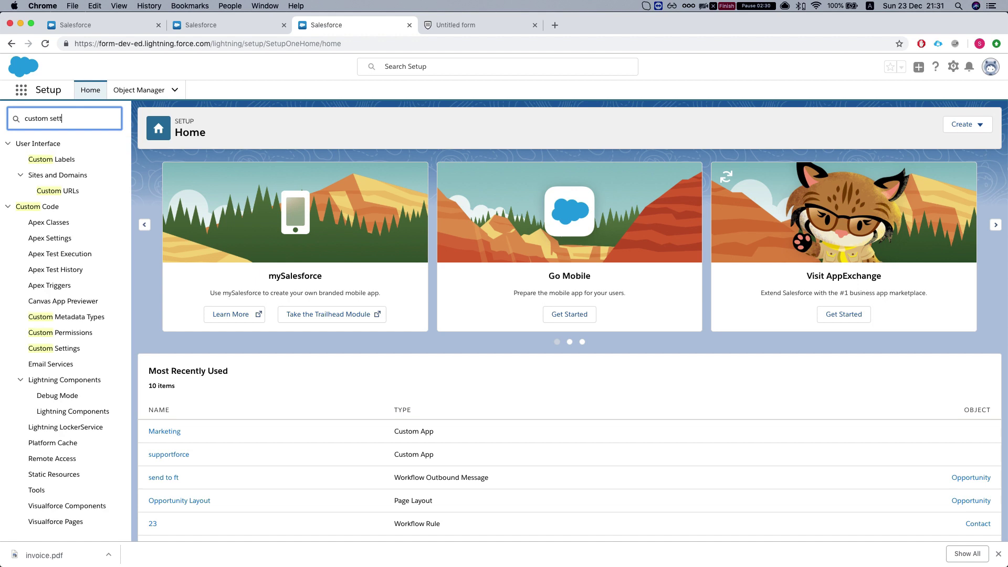
click(55, 159)
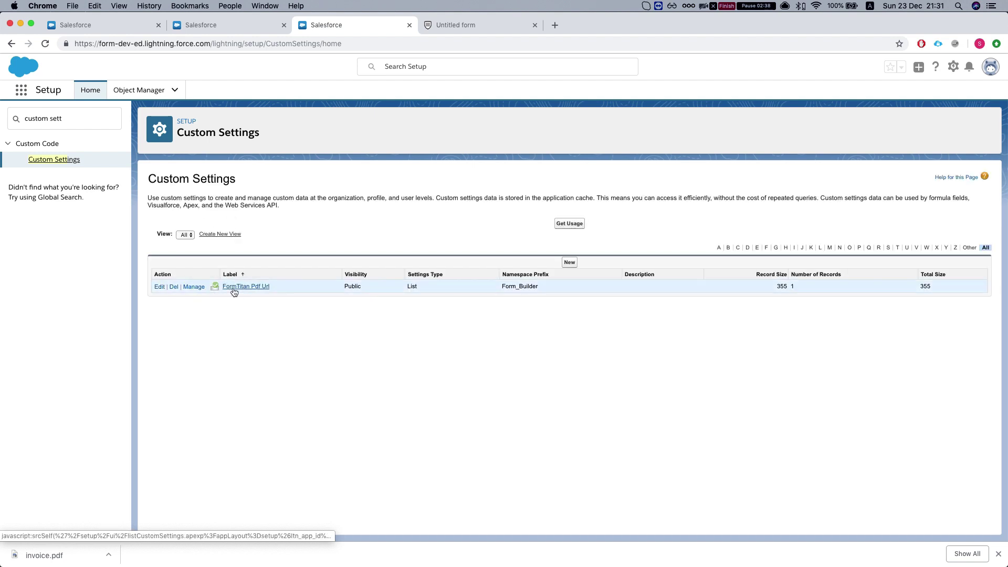
Set the FormTitan Pdf Url PrivateURL record to the FormTitan settings URL and save it.
click(192, 288)
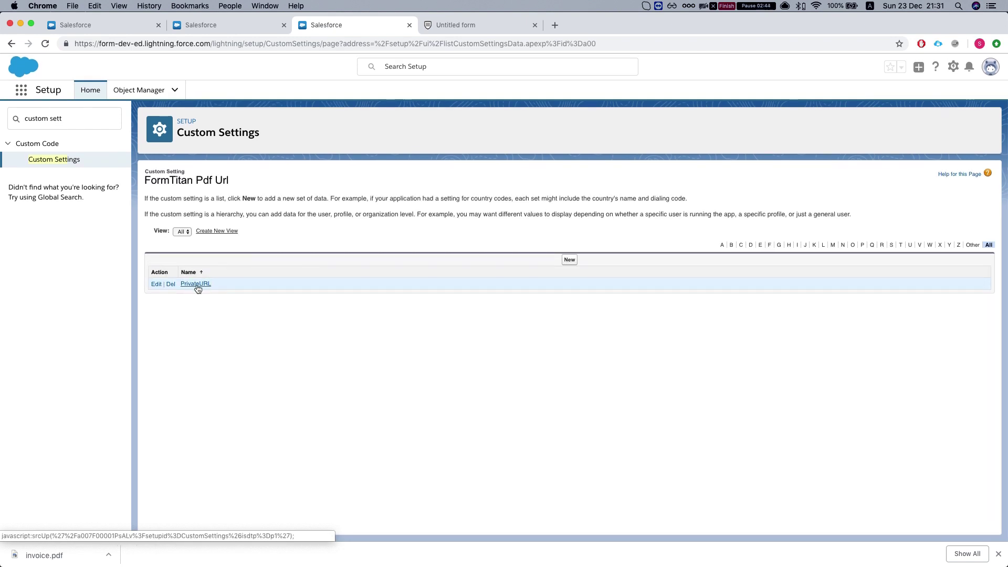
click(155, 284)
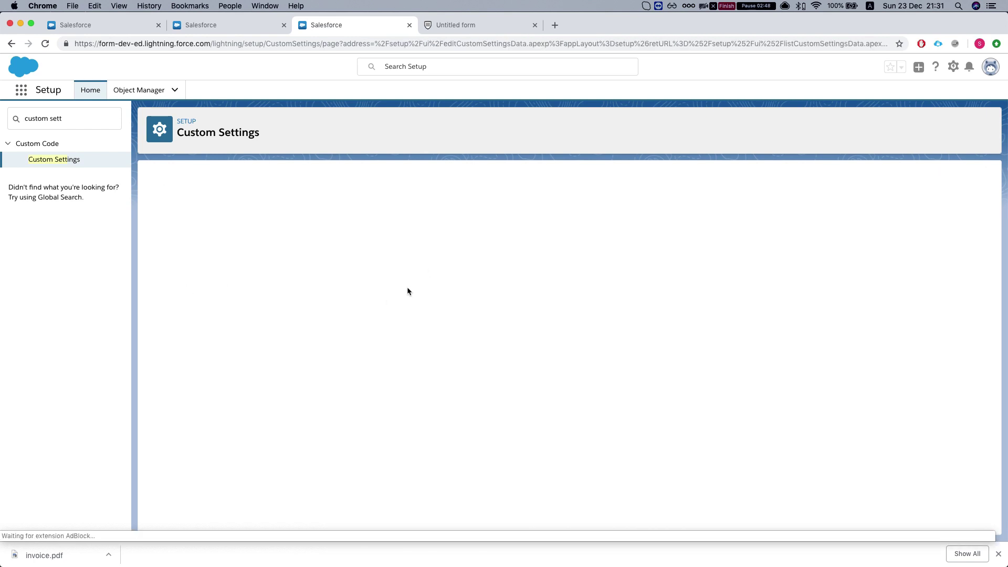
click(320, 265)
click(357, 324)
click(414, 221)
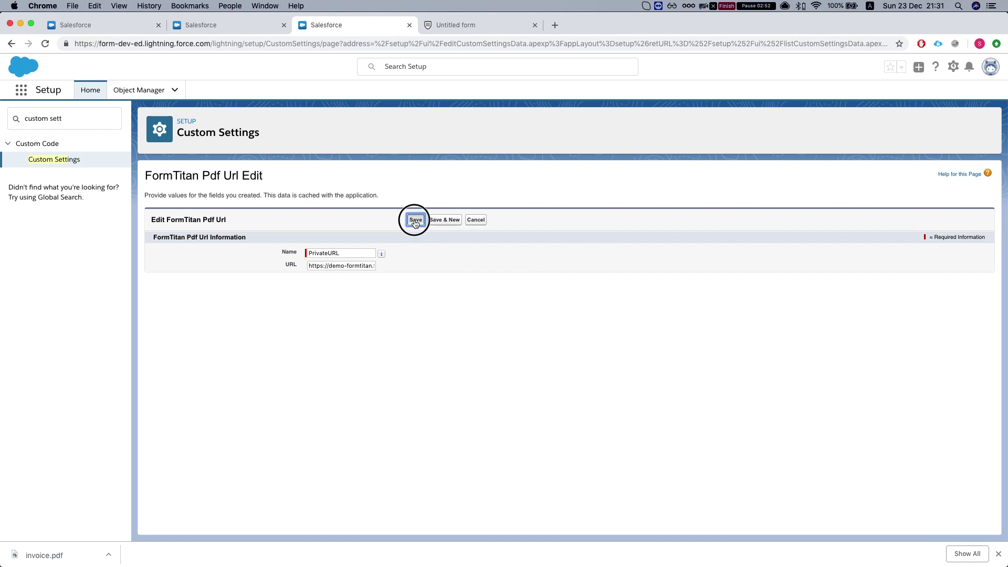
click(484, 23)
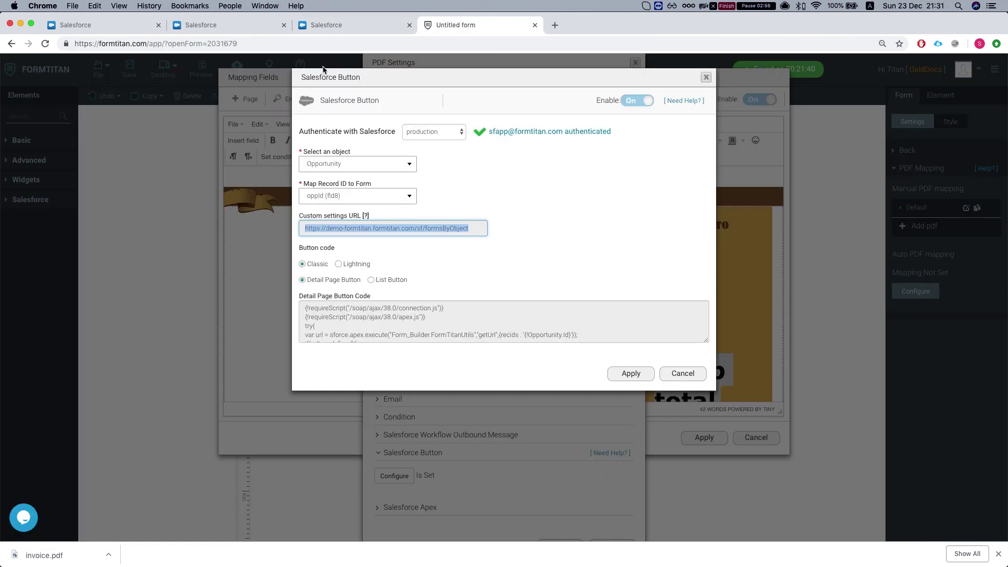
click(336, 29)
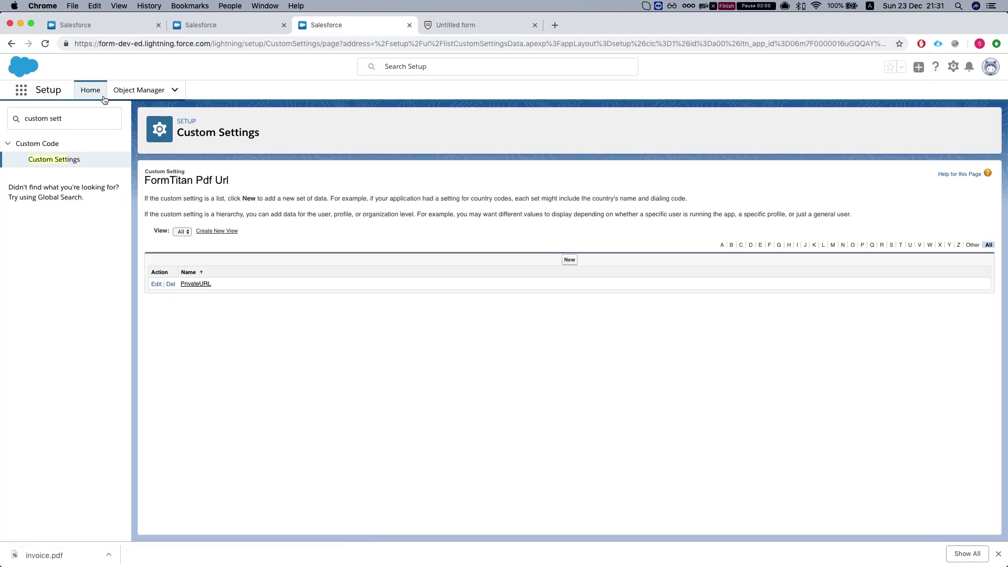
Select Untitled form in FT Generate Document and preview the filled invoice PDF.
click(279, 28)
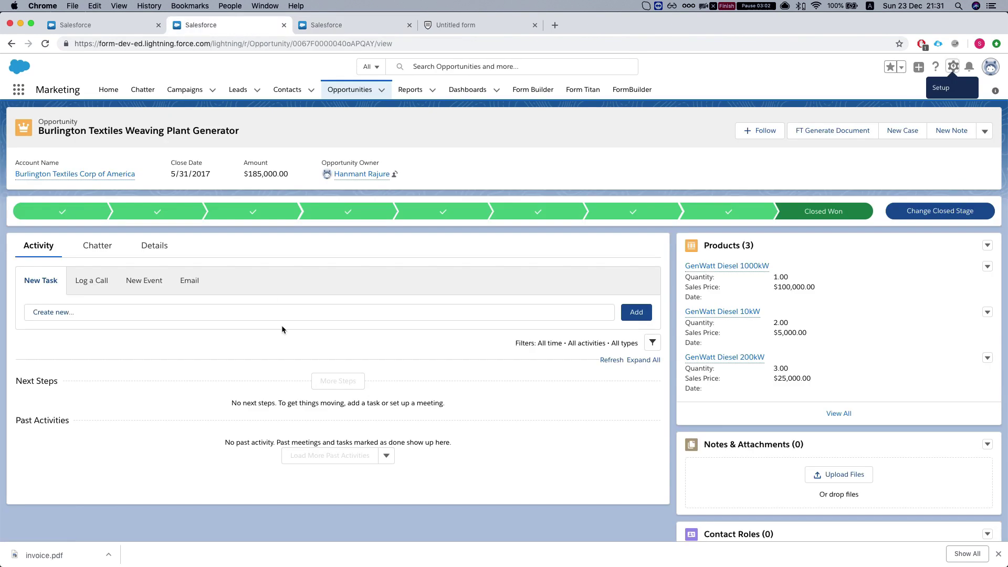
click(801, 135)
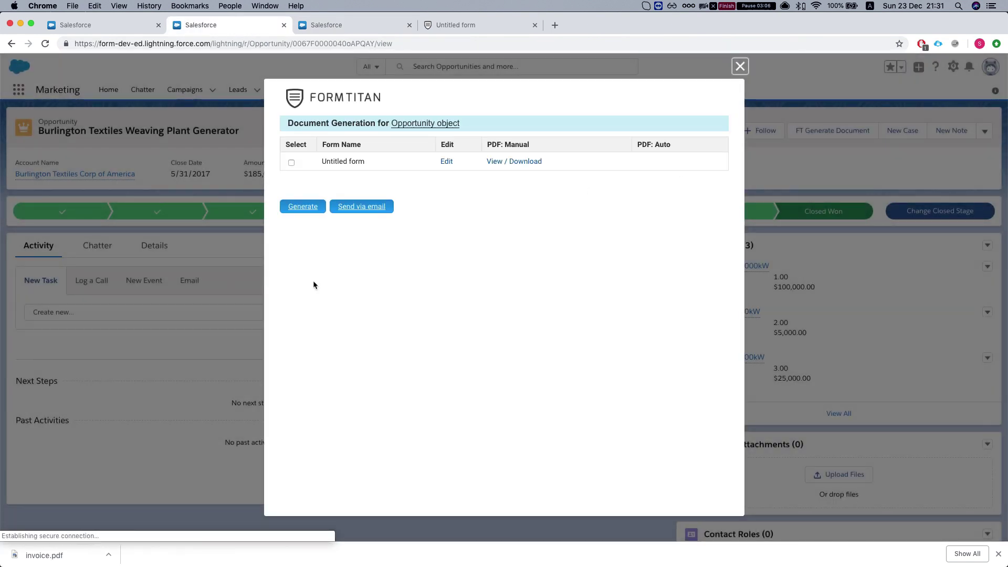
click(292, 163)
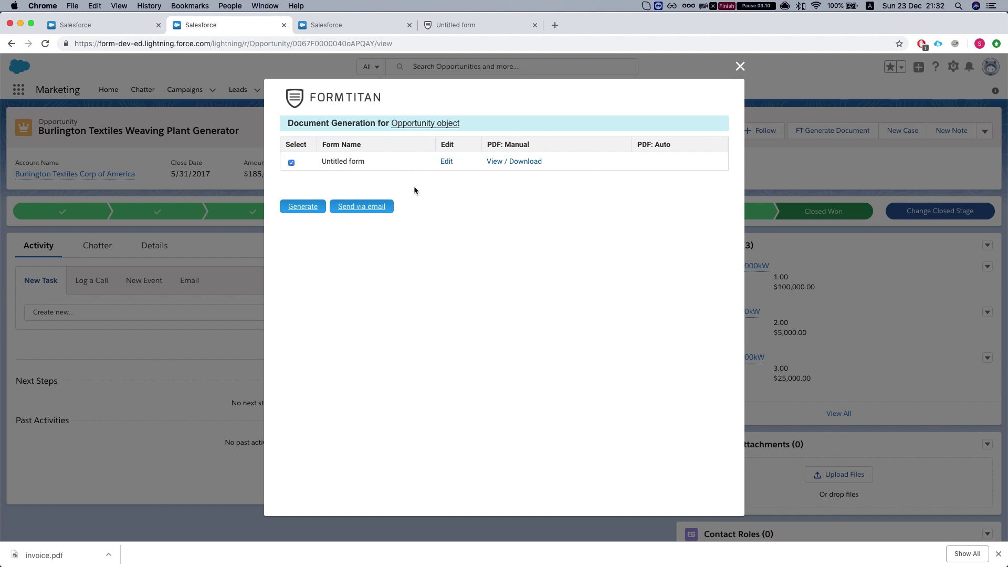
click(498, 162)
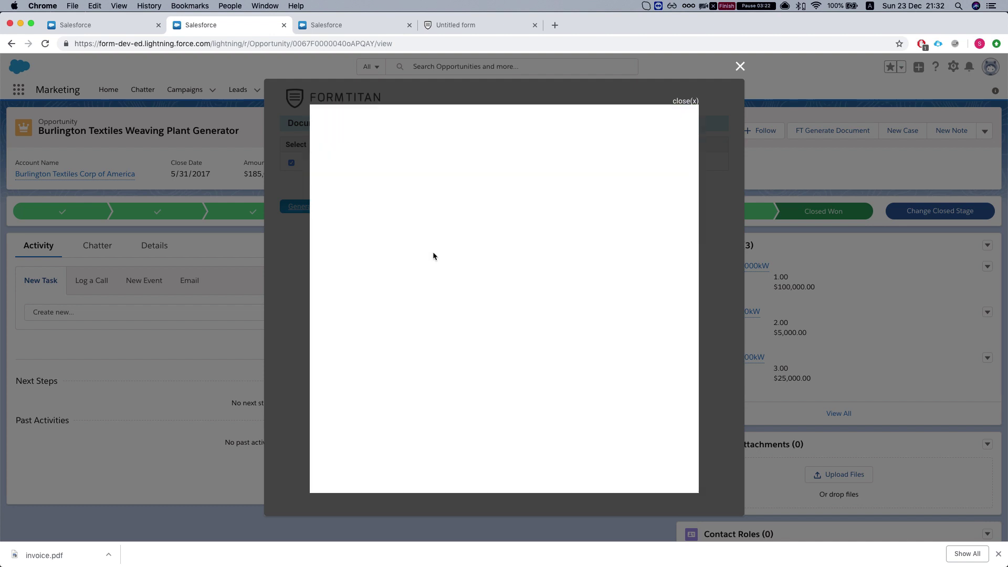
scroll(468, 257, down, 3)
scroll(472, 268, down, 2)
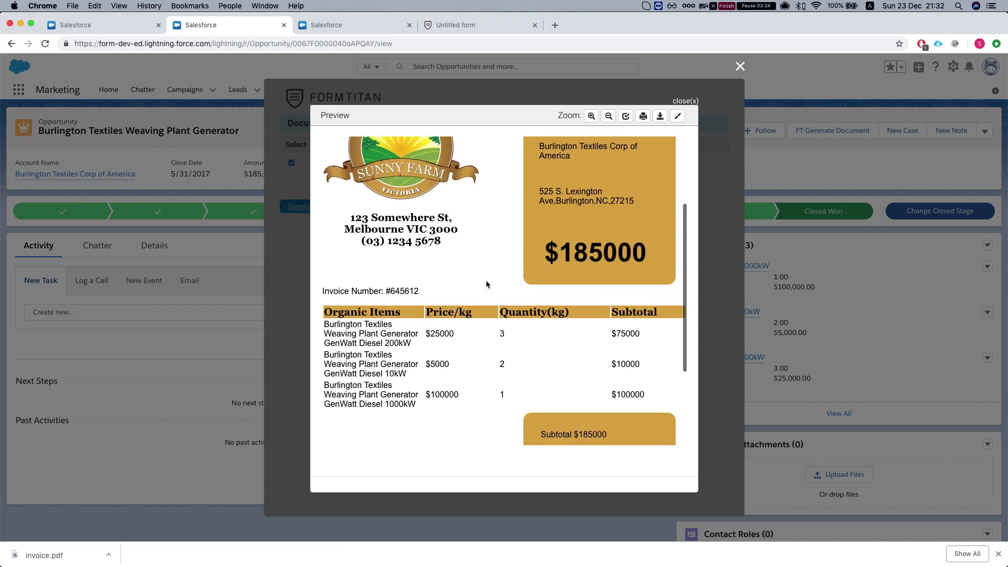
scroll(420, 315, down, 2)
scroll(408, 340, down, 2)
scroll(472, 289, up, 5)
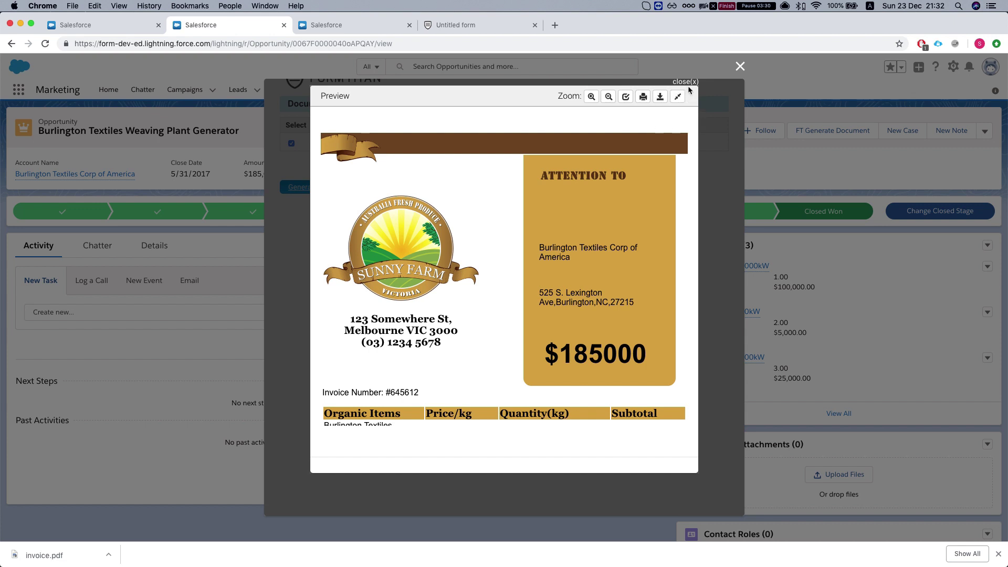
click(694, 82)
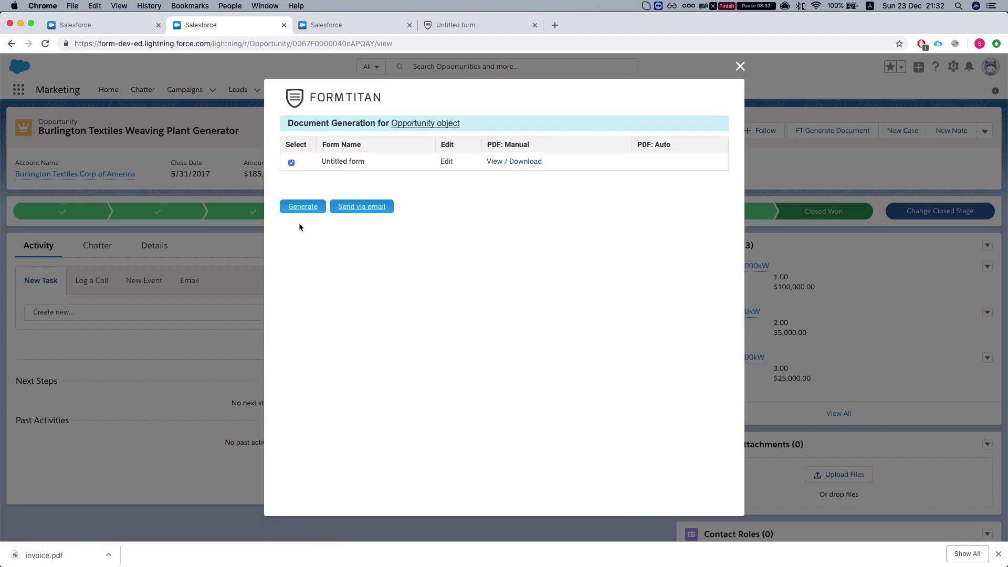
Generate the invoice for the opportunity and dismiss the success message.
click(299, 208)
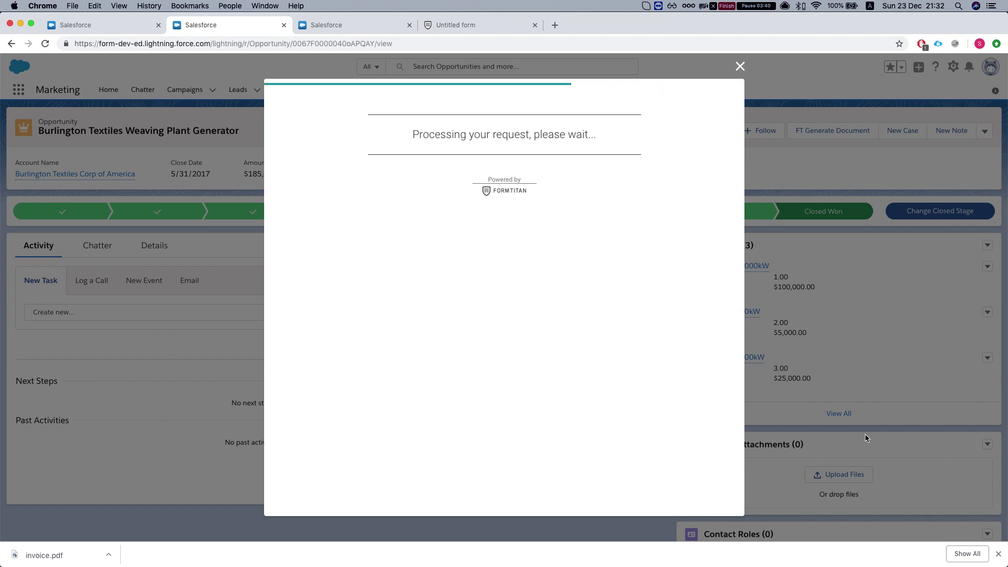
click(738, 70)
scroll(779, 339, down, 6)
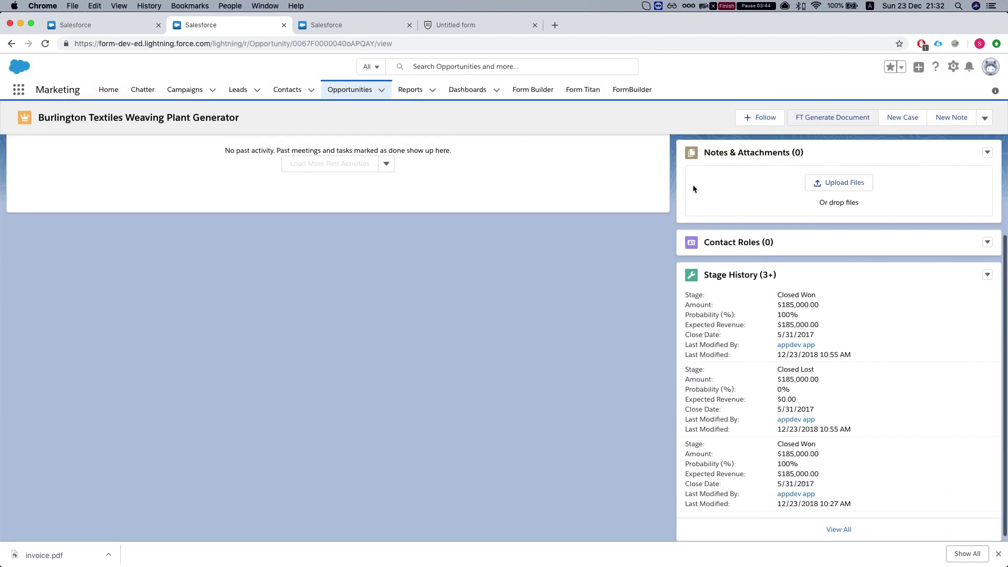
scroll(695, 195, up, 1)
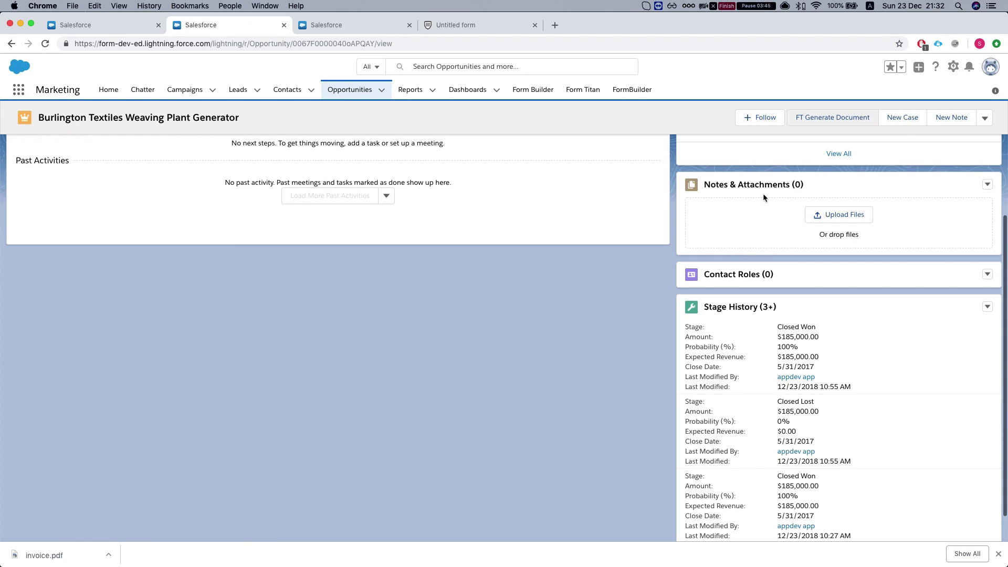
Close the Salesforce Button, PDF and mapping dialogs and open the Salesforce push settings.
click(319, 23)
click(477, 22)
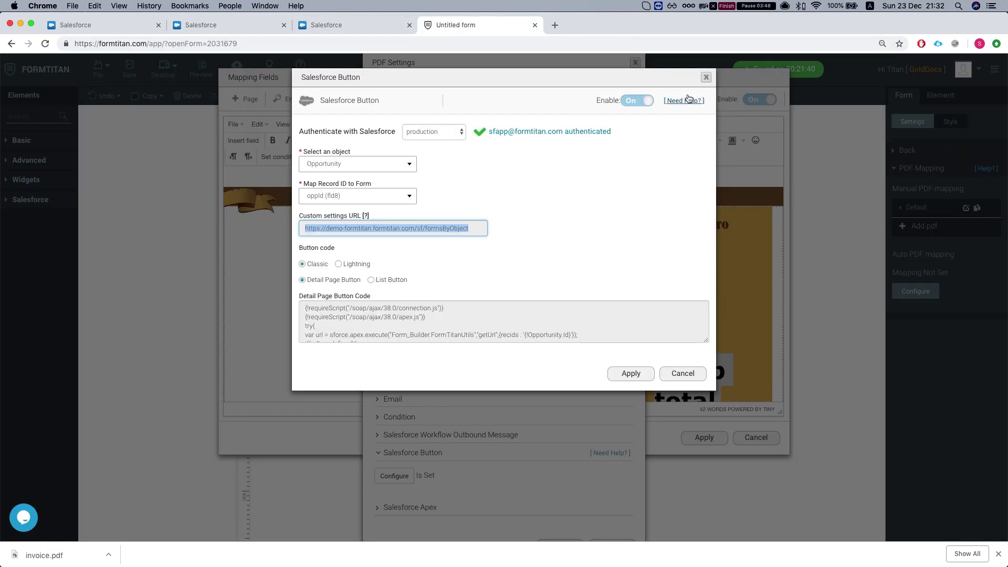
click(698, 373)
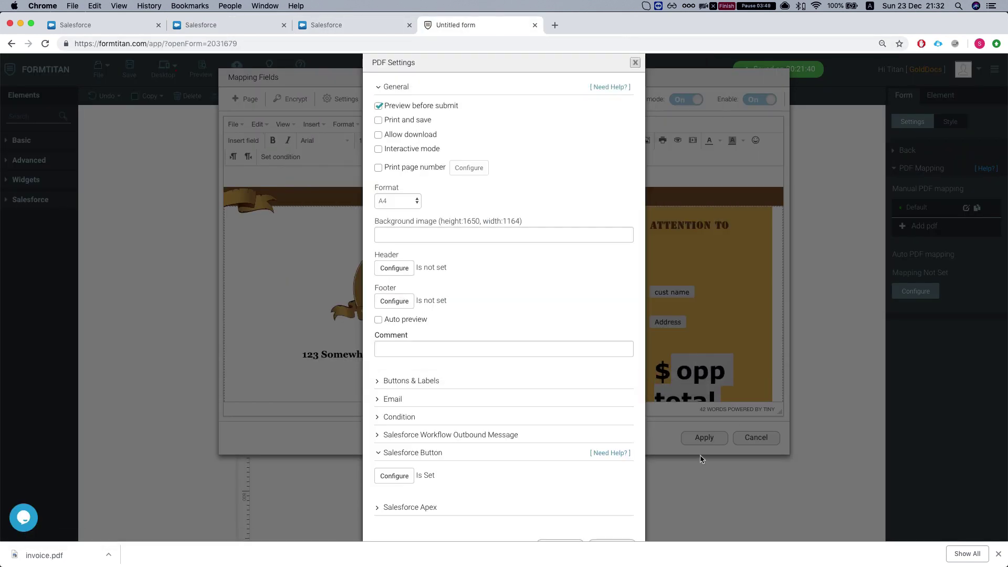
click(634, 63)
click(762, 433)
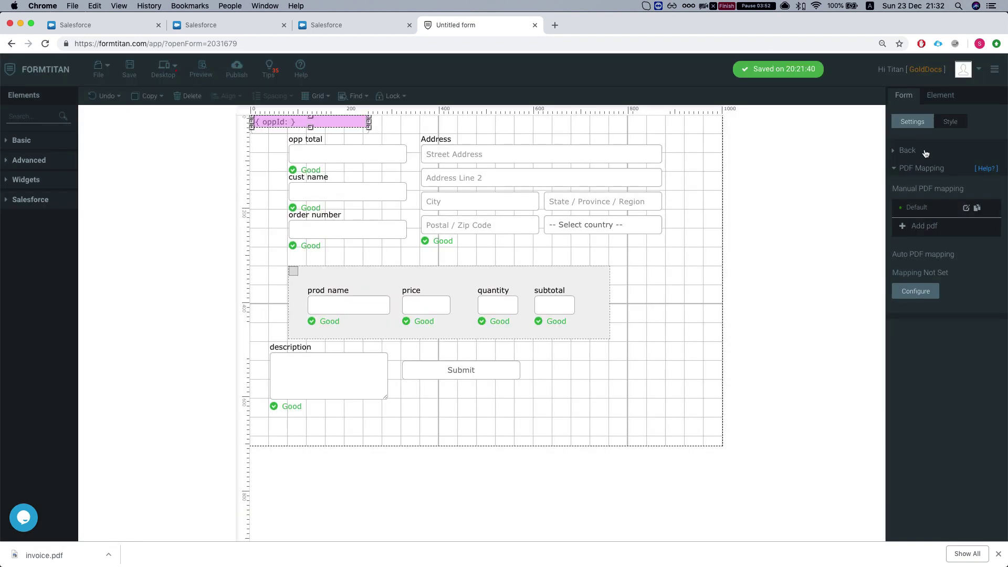
click(904, 168)
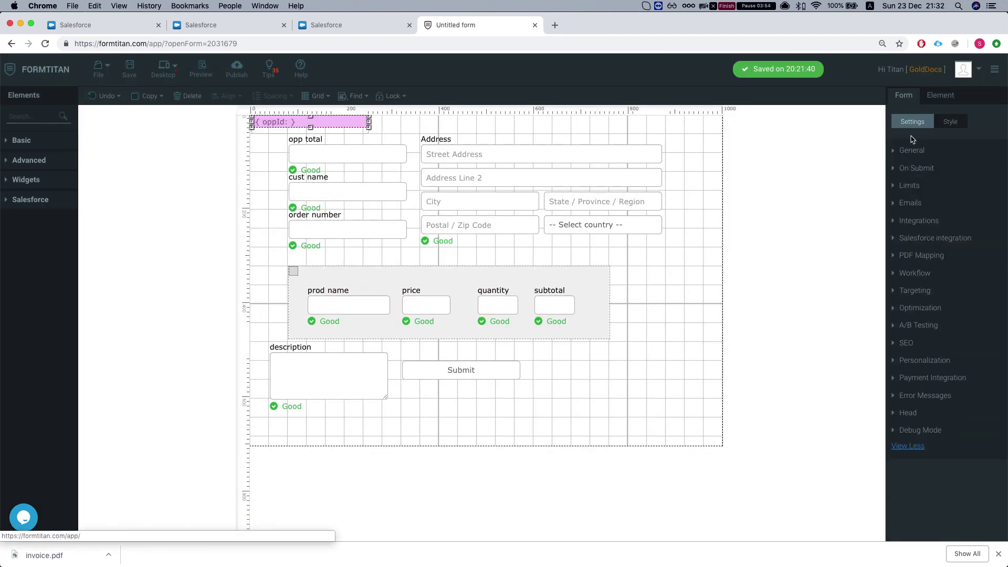
click(913, 238)
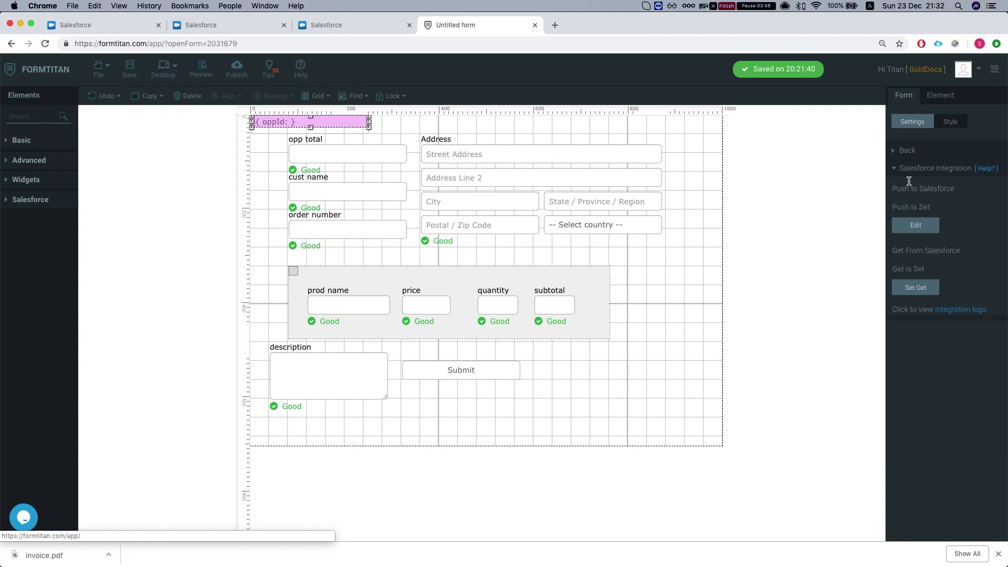
click(916, 225)
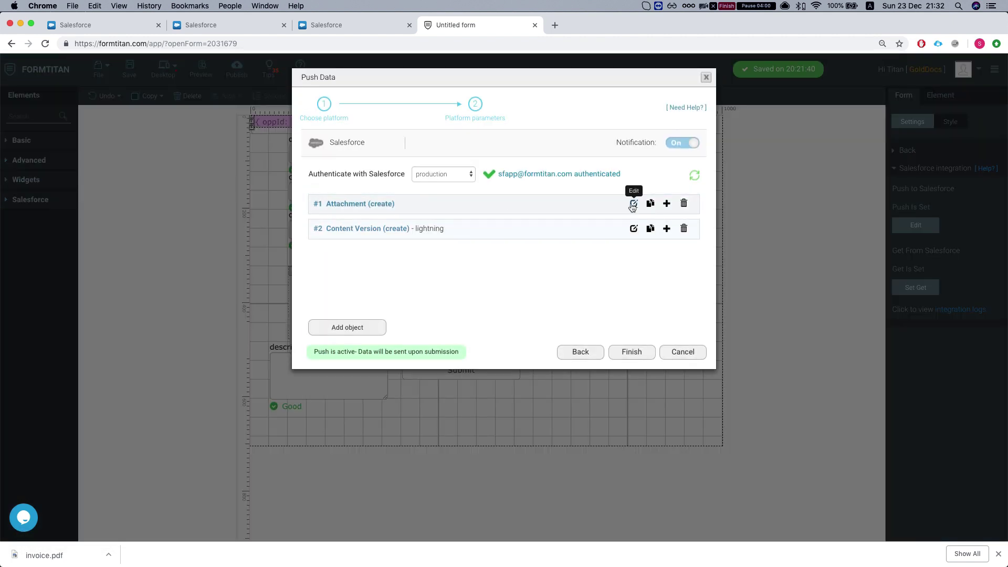
Review the Attachment and Content Version mappings, filtered to Mapped Fields, leaving them unchanged.
click(634, 205)
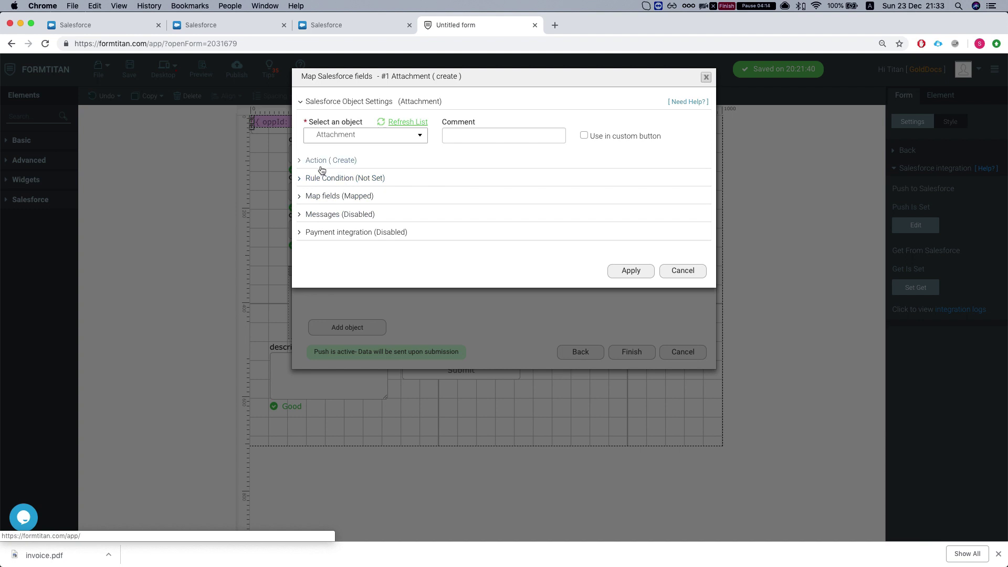
click(689, 272)
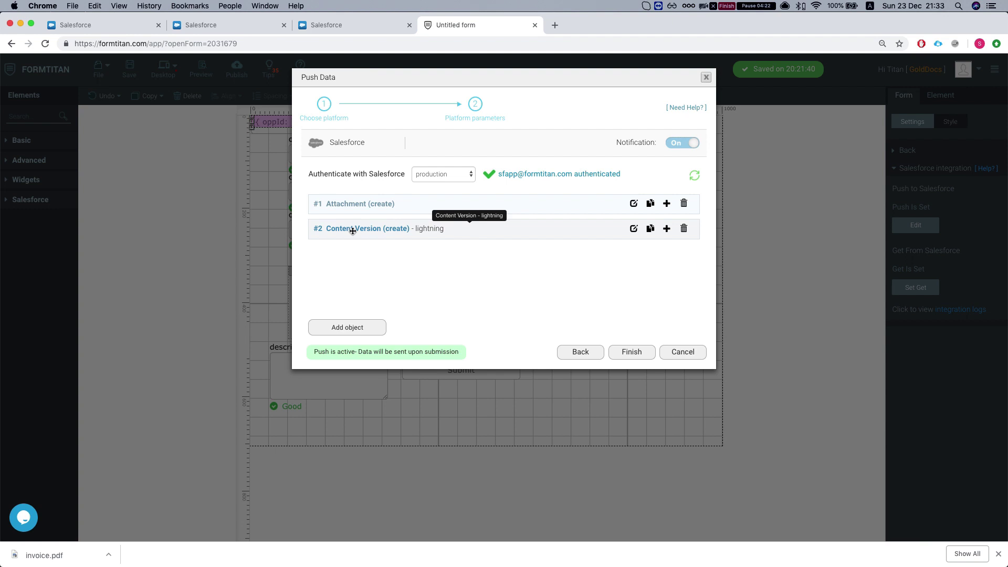
click(635, 230)
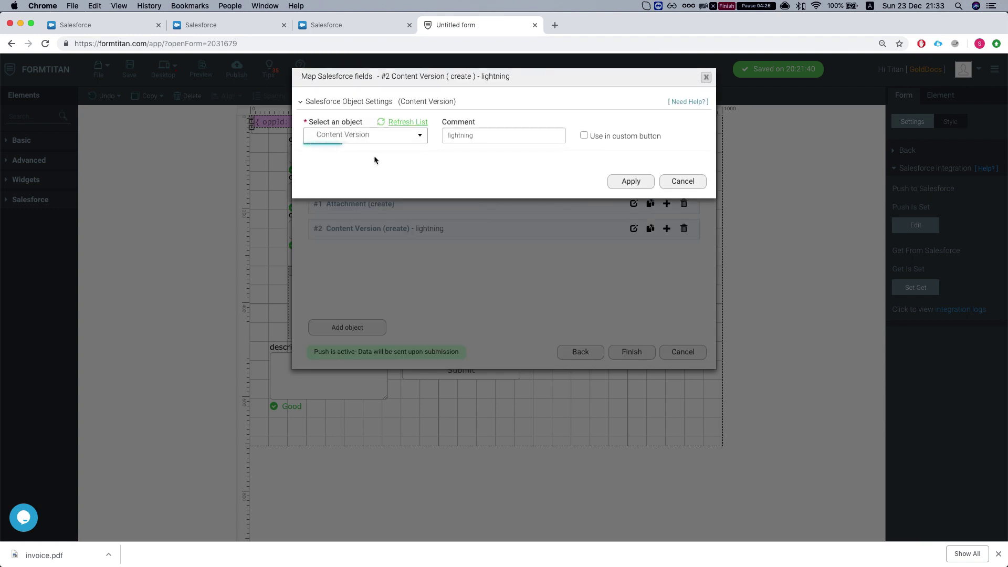
click(329, 196)
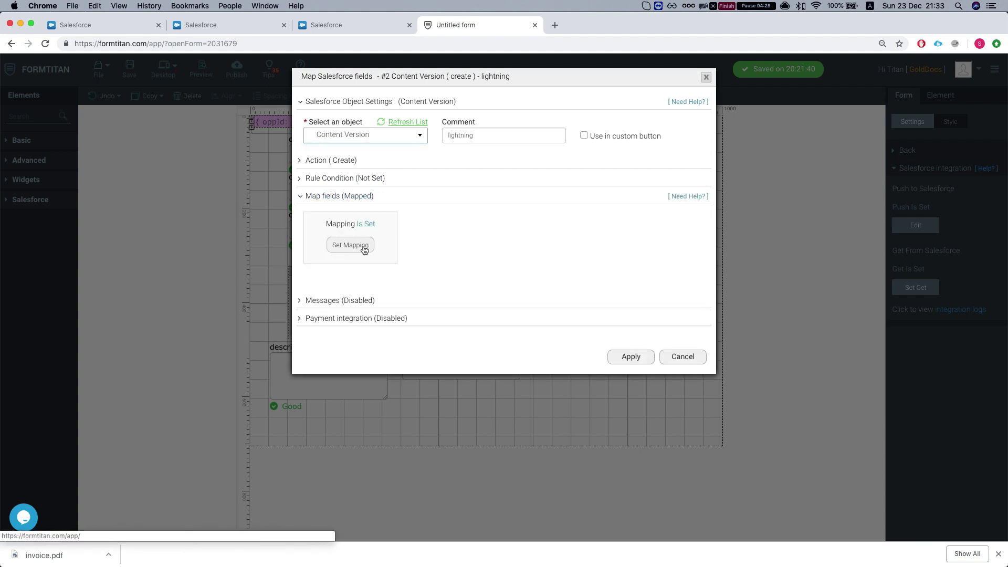
click(352, 244)
click(759, 127)
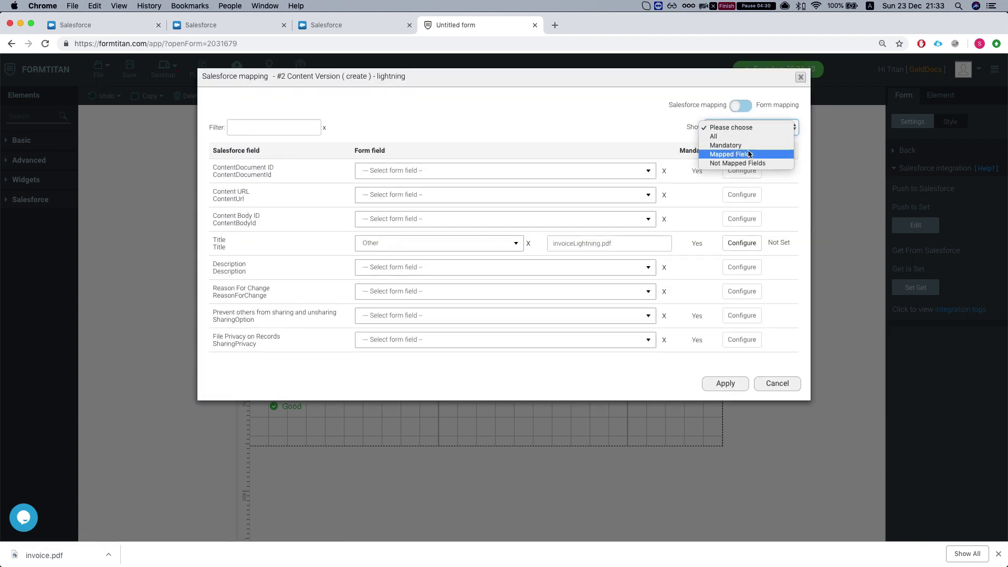
click(745, 155)
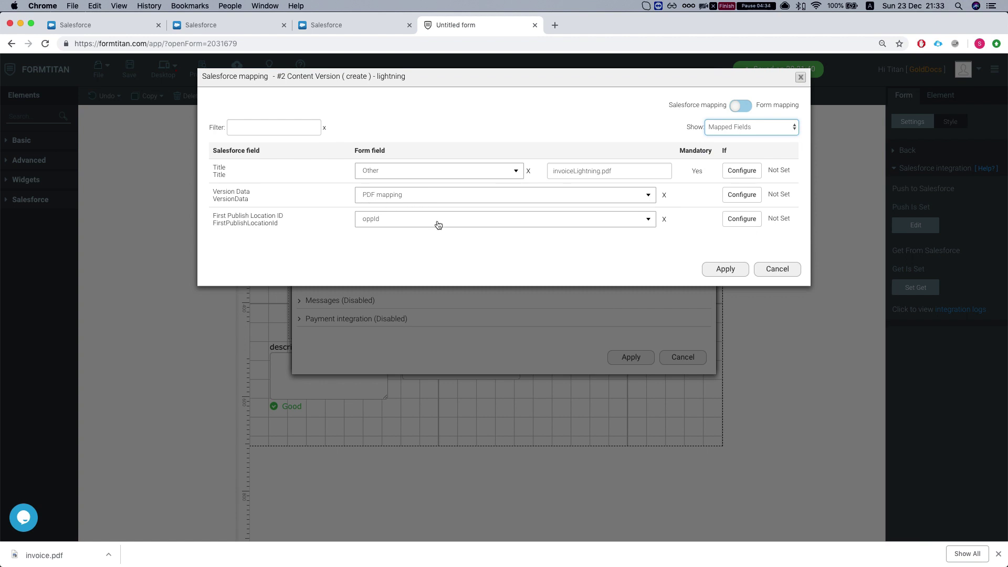
click(777, 268)
click(682, 357)
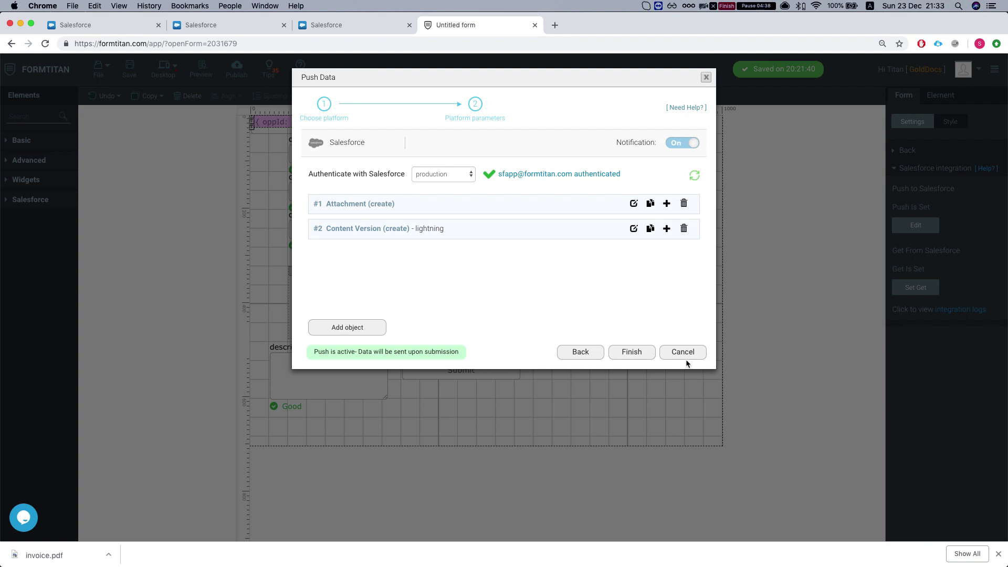
Close Push Data and review the Opportunity lookup condition in the Get settings without changes.
click(686, 361)
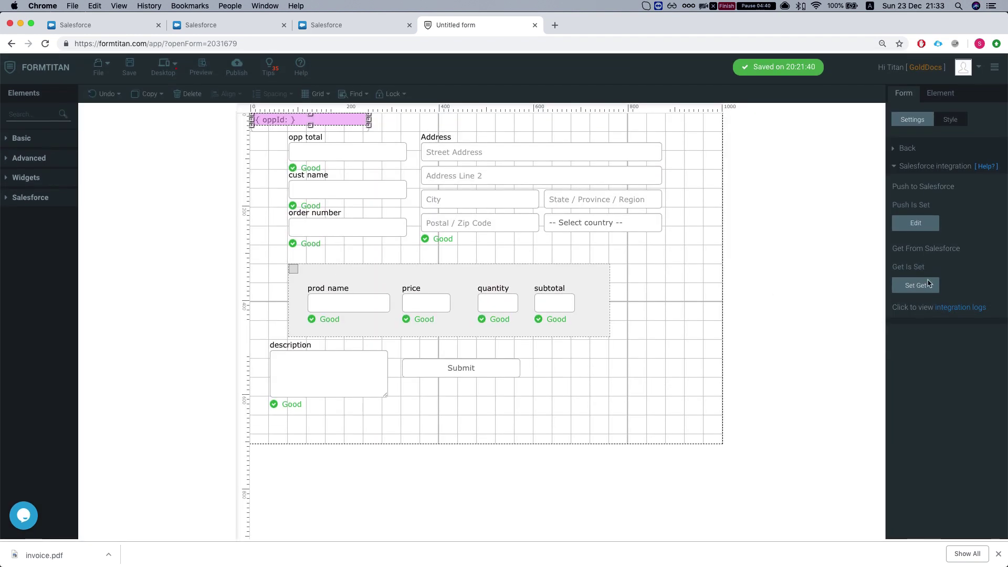
click(933, 294)
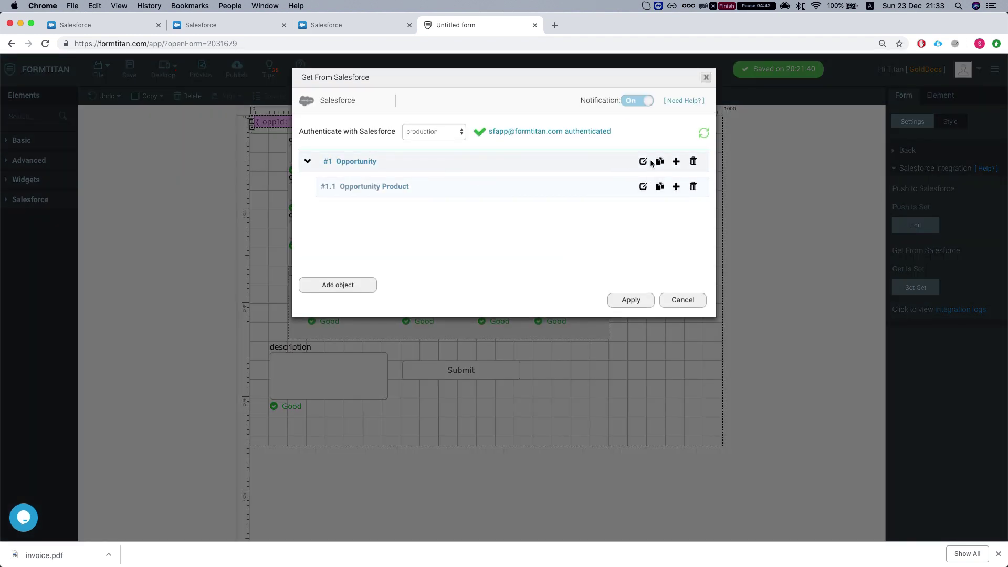
click(643, 162)
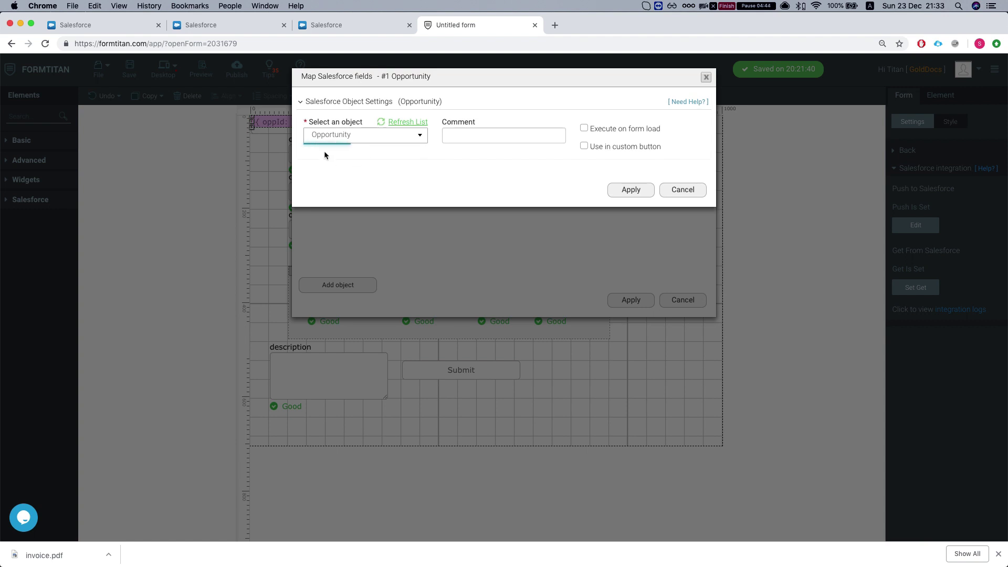
click(323, 169)
click(347, 237)
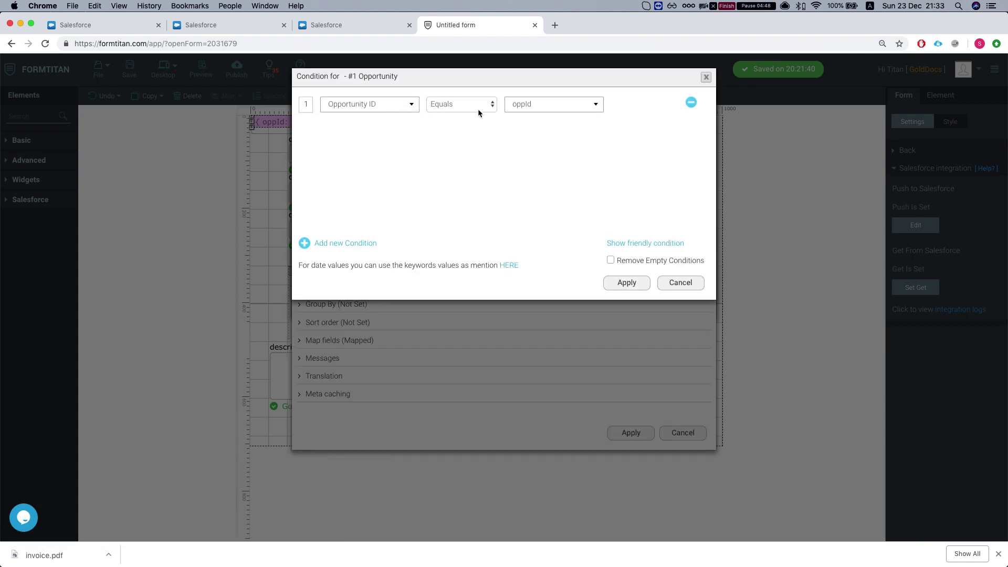
click(685, 285)
click(683, 434)
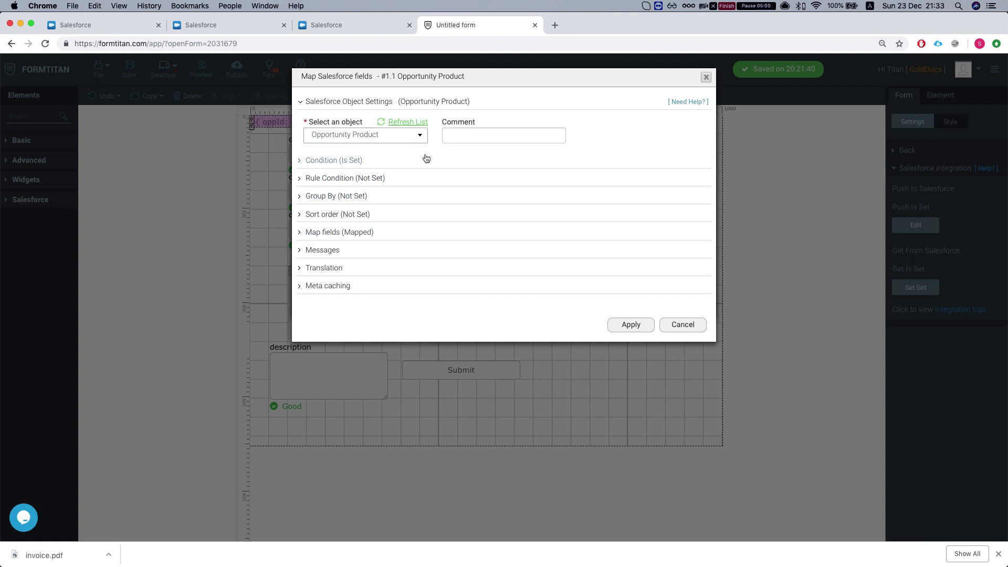
Review the Opportunity Product lookup condition unchanged and close the Get From Salesforce settings.
click(331, 160)
click(349, 225)
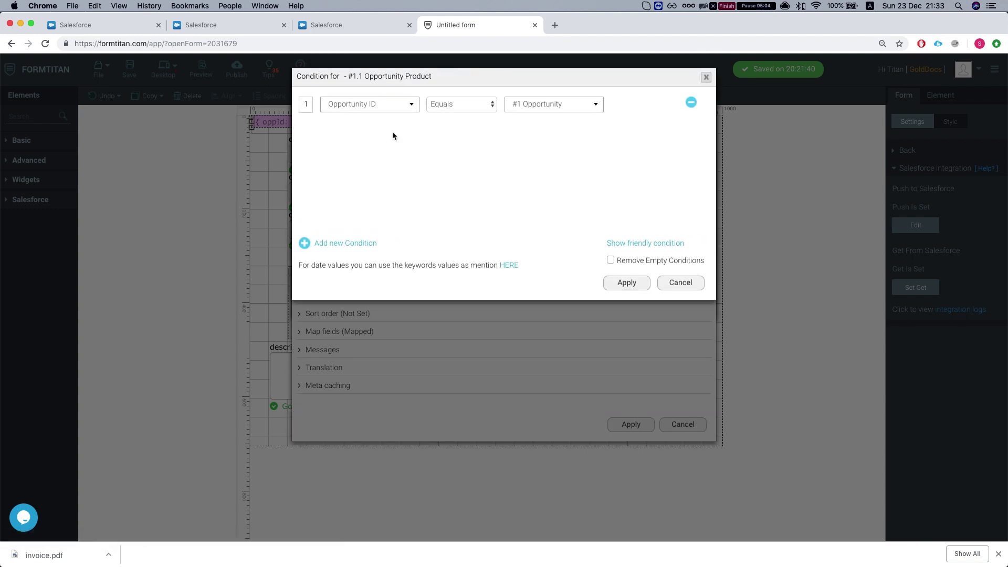
click(680, 283)
click(683, 410)
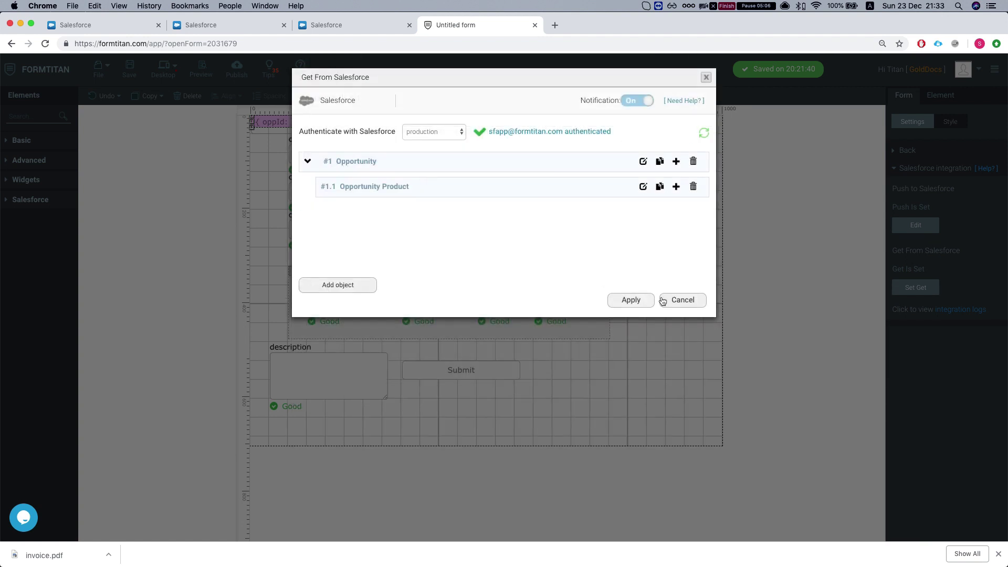
click(678, 304)
Reload the opportunity and download the invoice.pdf attachment again.
click(300, 29)
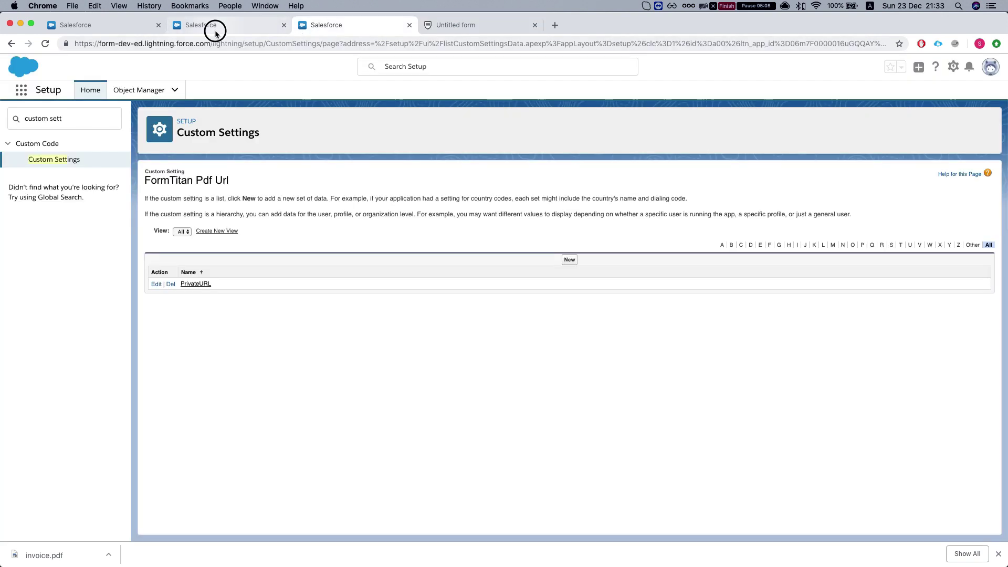
click(215, 30)
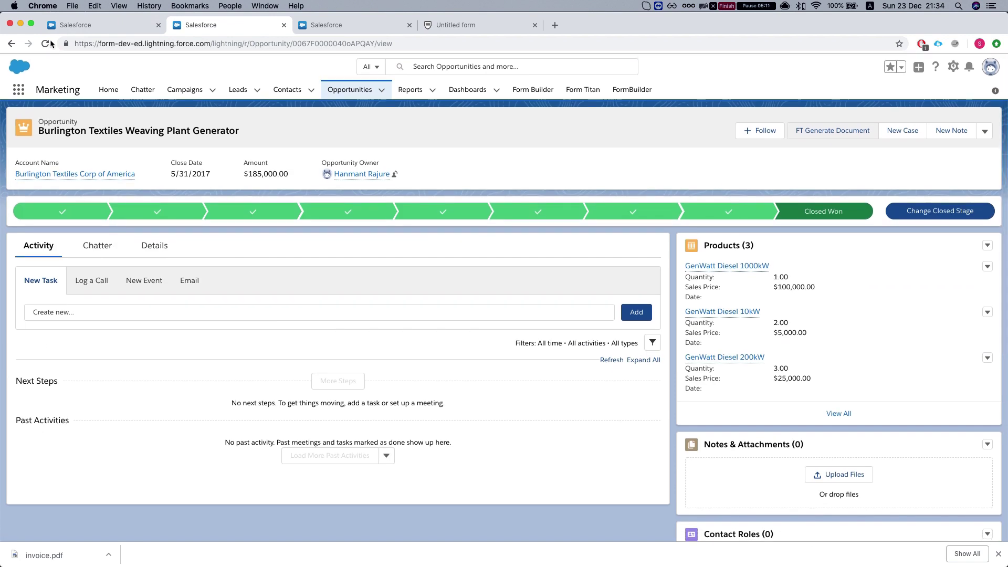
click(48, 43)
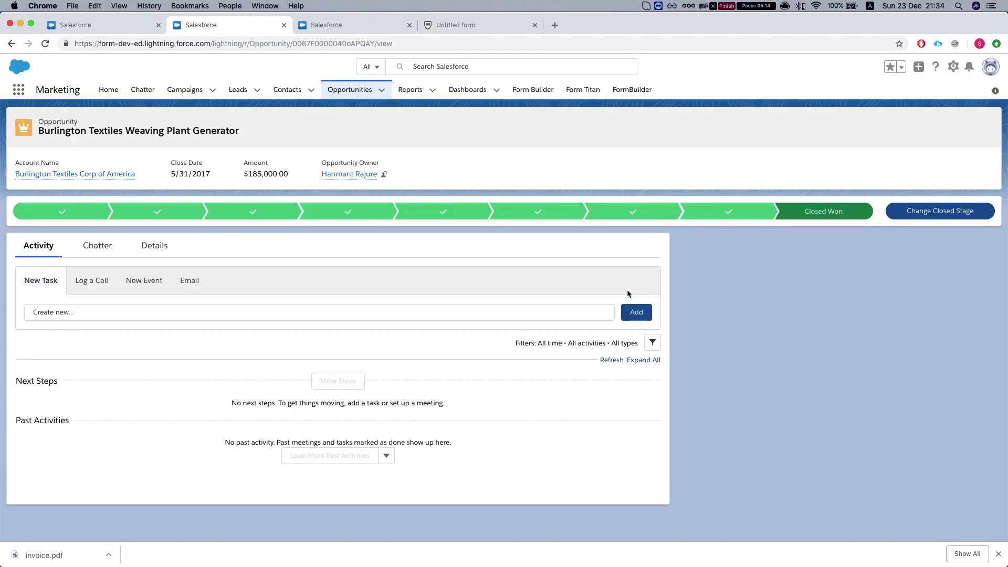
scroll(769, 301, down, 2)
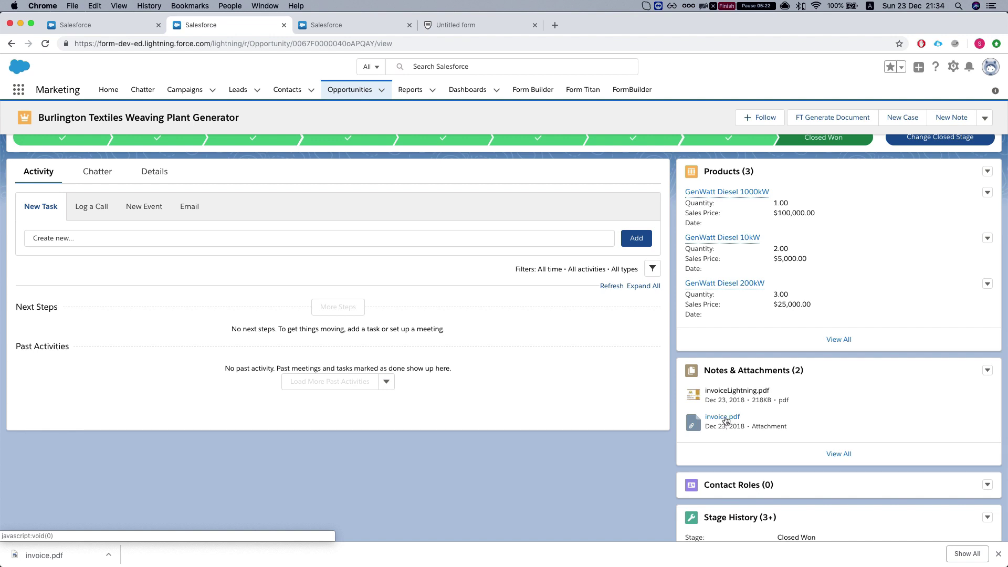
click(723, 418)
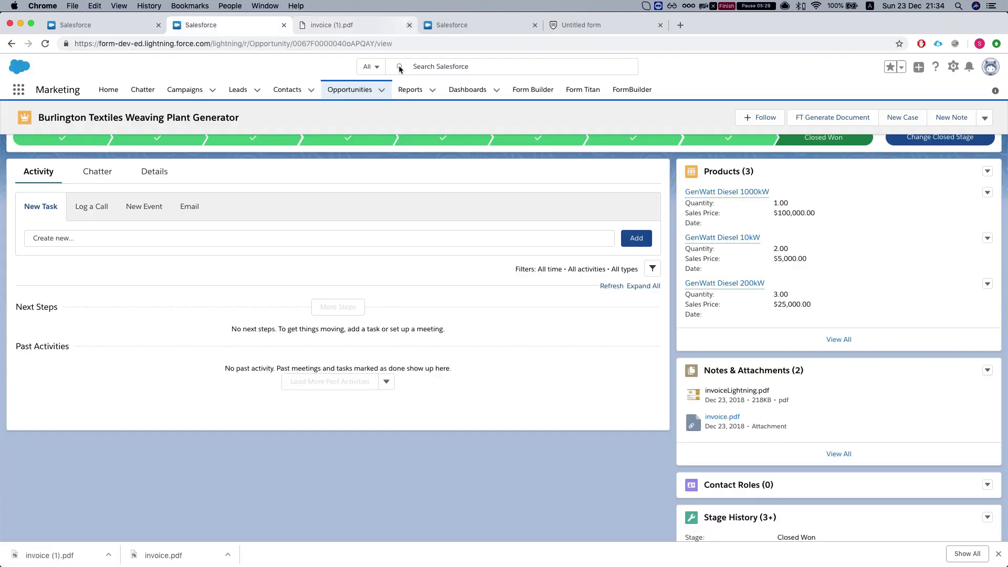
Preview invoiceLightning.pdf showing the $185000 invoice, then close it.
click(750, 399)
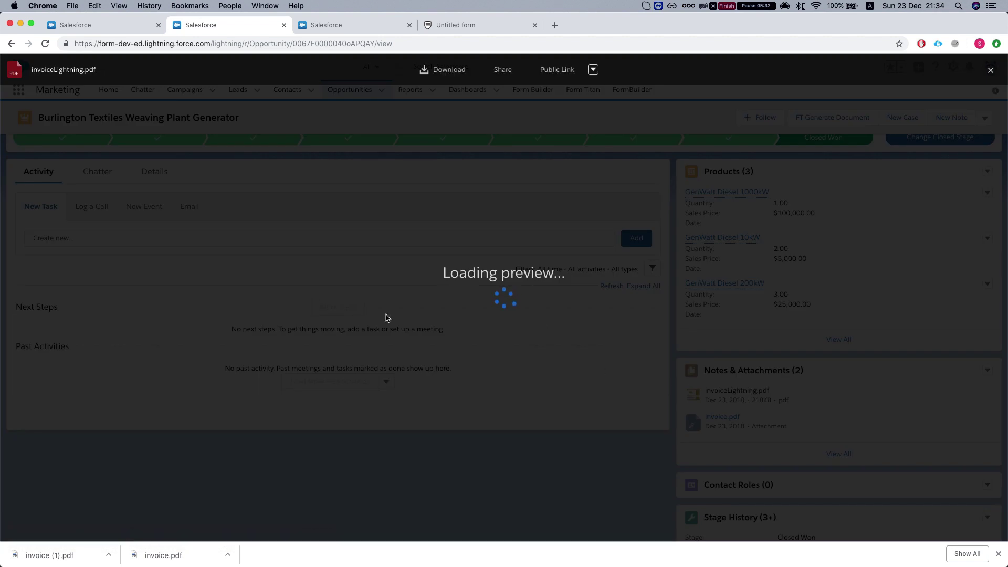
scroll(458, 306, down, 3)
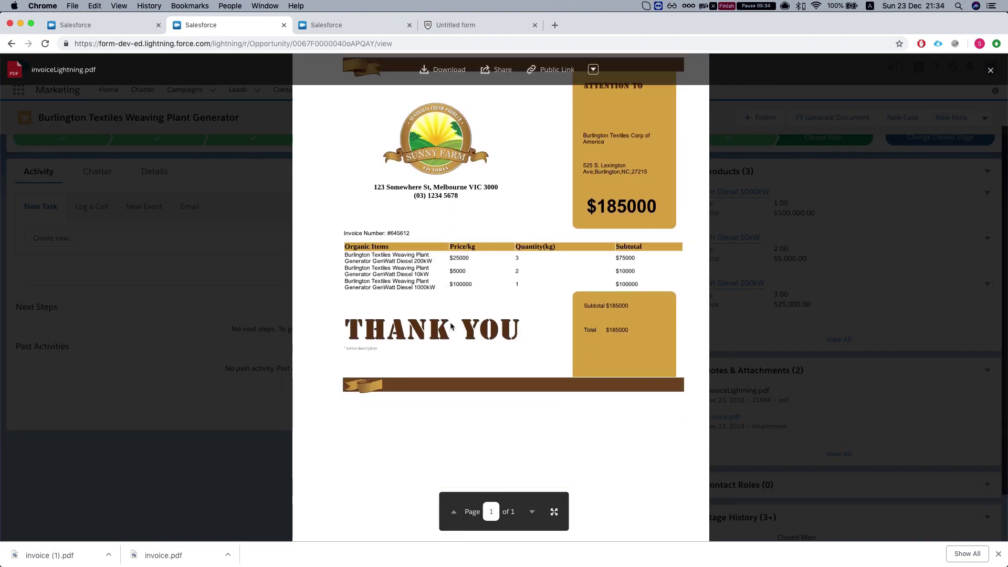
scroll(450, 326, up, 3)
click(777, 166)
Go from the FormTitan dashboard to the Collaborators tab under My Account.
click(501, 23)
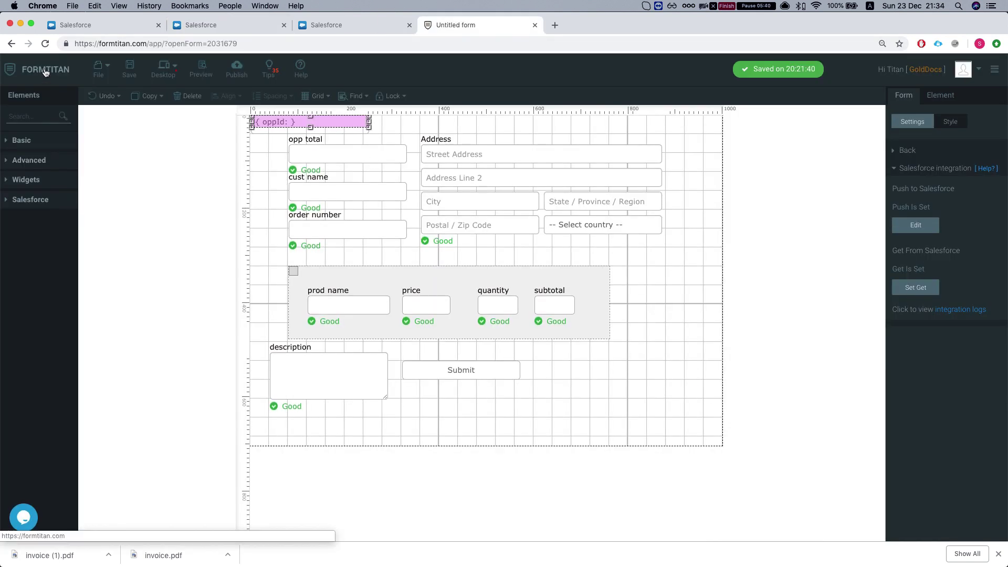
super+click(46, 70)
click(586, 29)
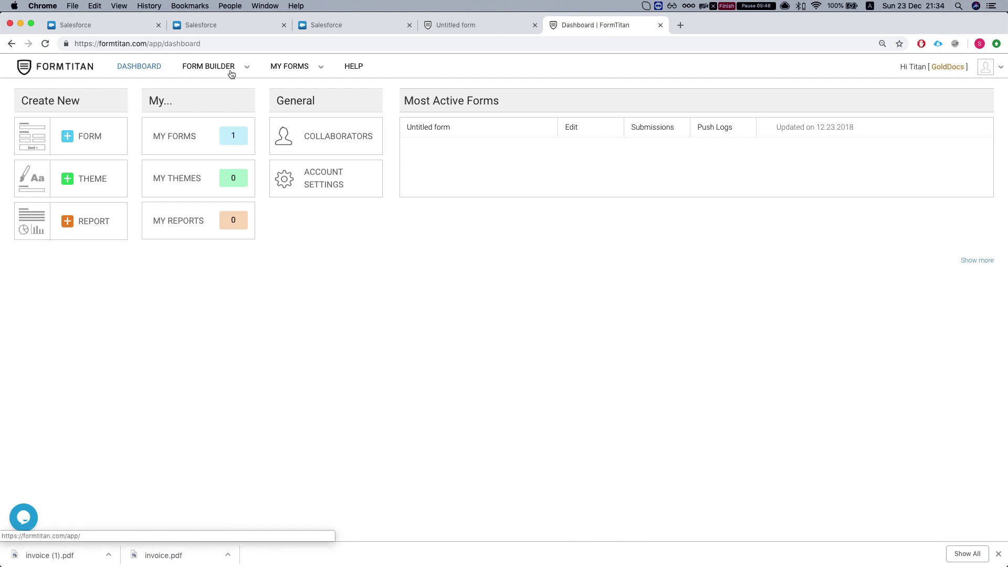
click(989, 70)
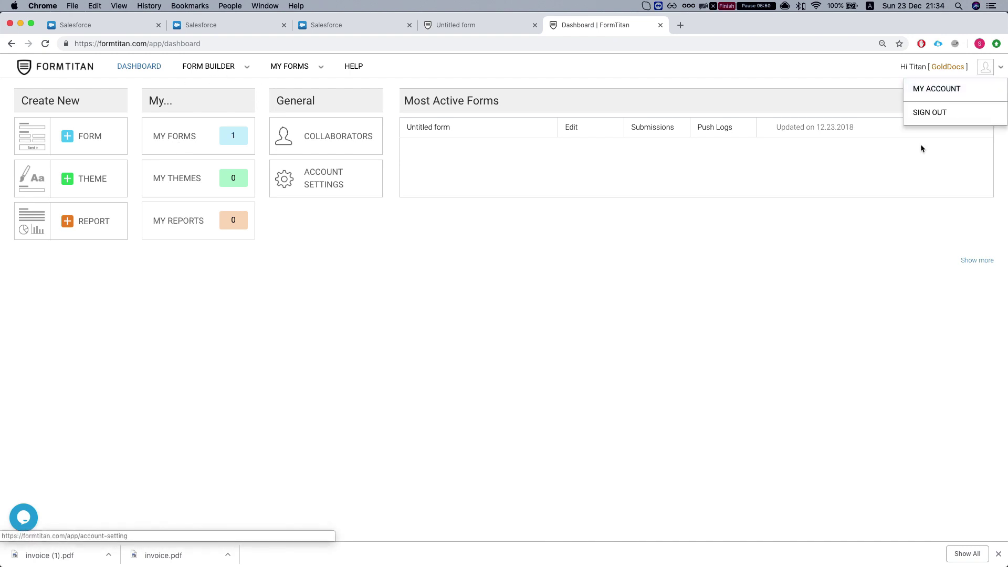
click(937, 89)
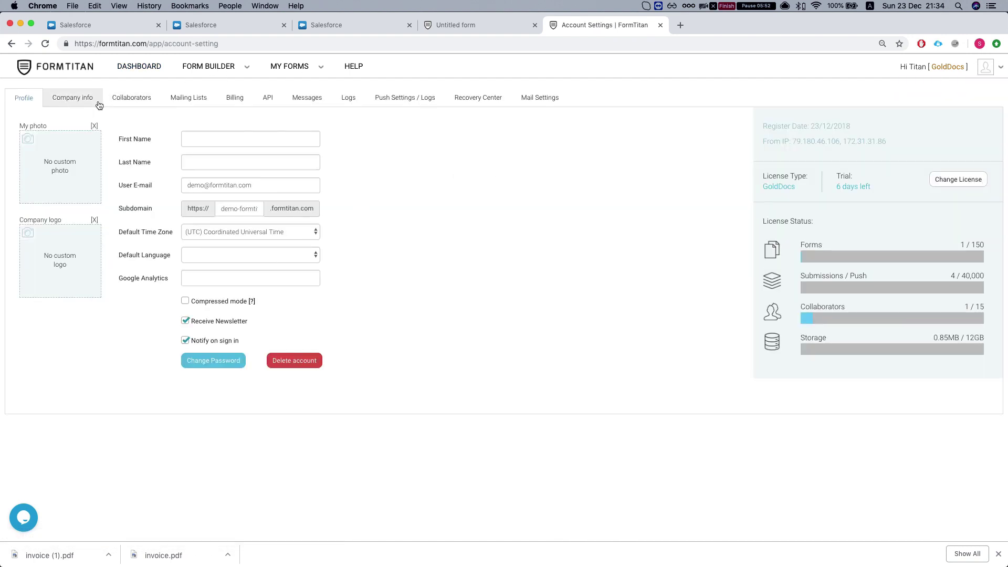
click(131, 98)
Remove the existing collaborator and confirm the removal.
mouse_move(115, 197)
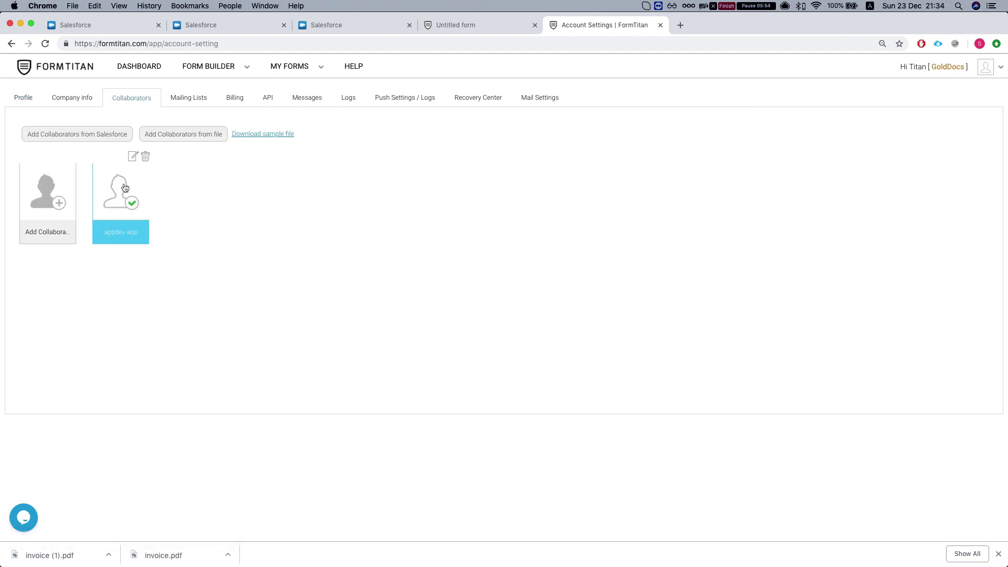
click(145, 157)
click(542, 168)
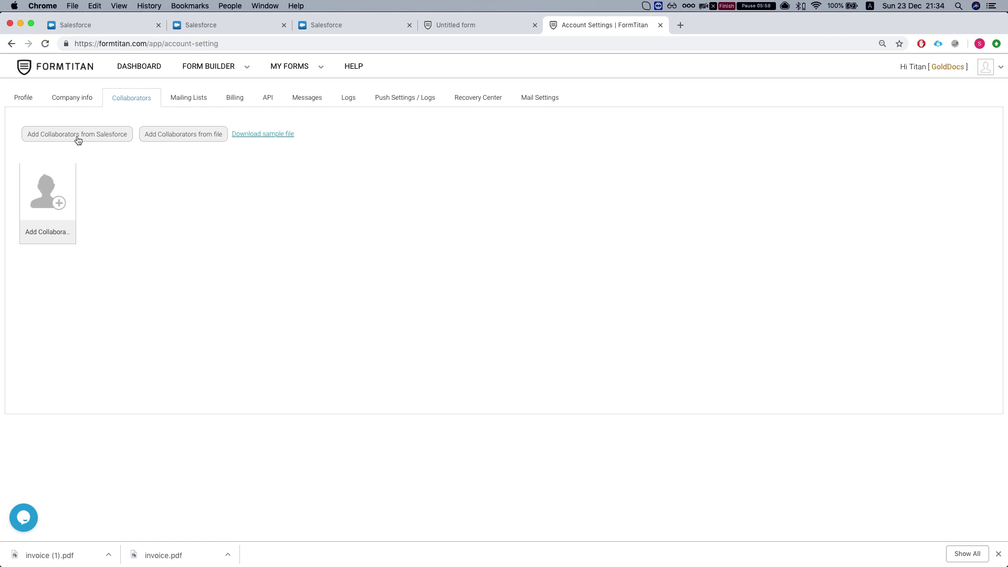
Add a collaborator from Salesforce by searching users and selecting the user.
click(69, 138)
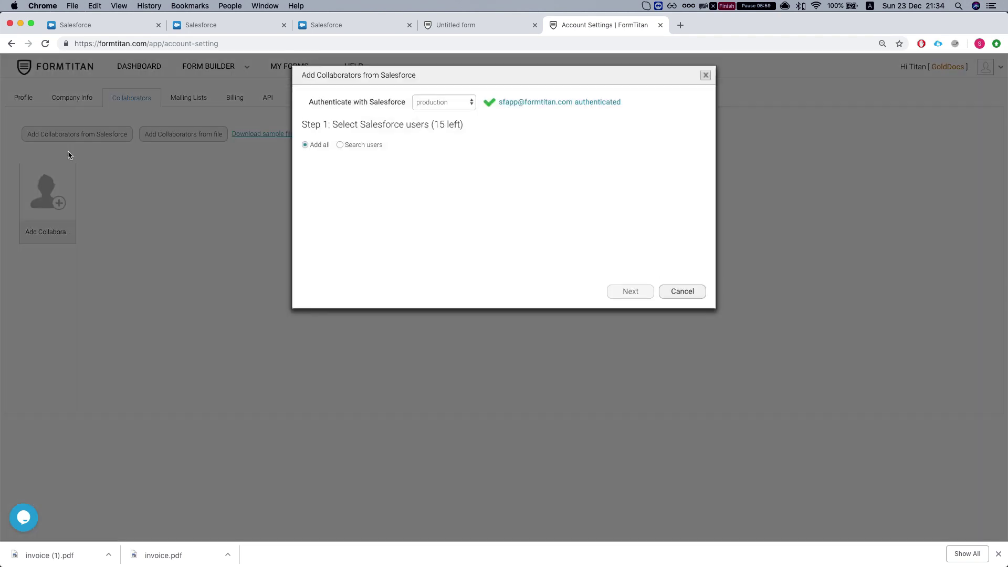
click(340, 148)
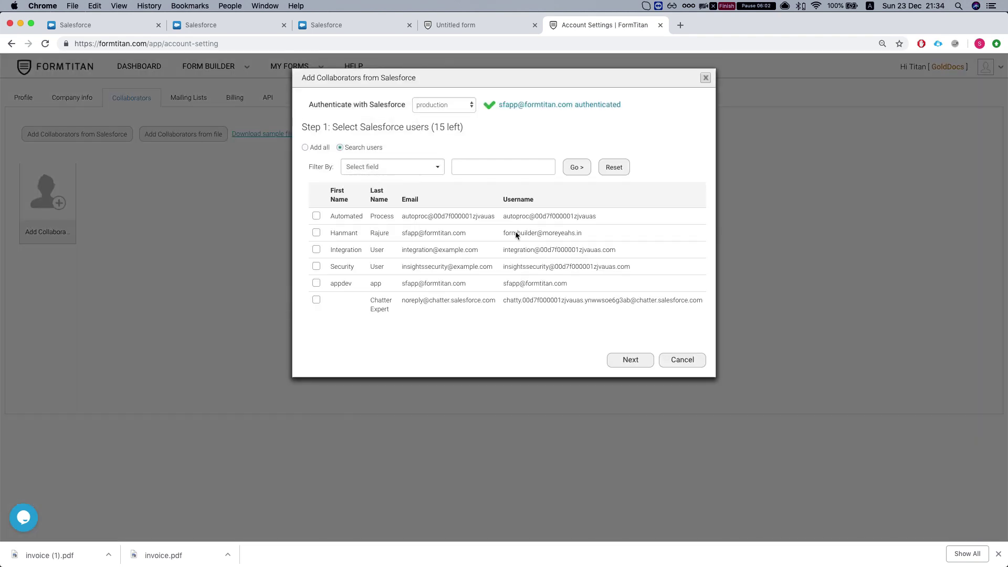
click(316, 284)
click(624, 363)
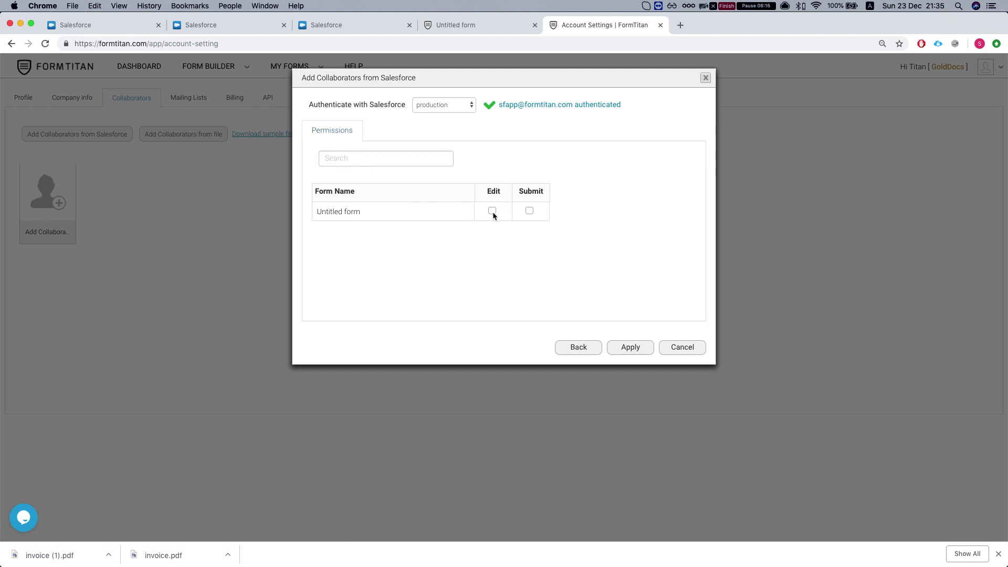
Grant the user Edit and Submit permissions on Untitled form and apply.
click(528, 210)
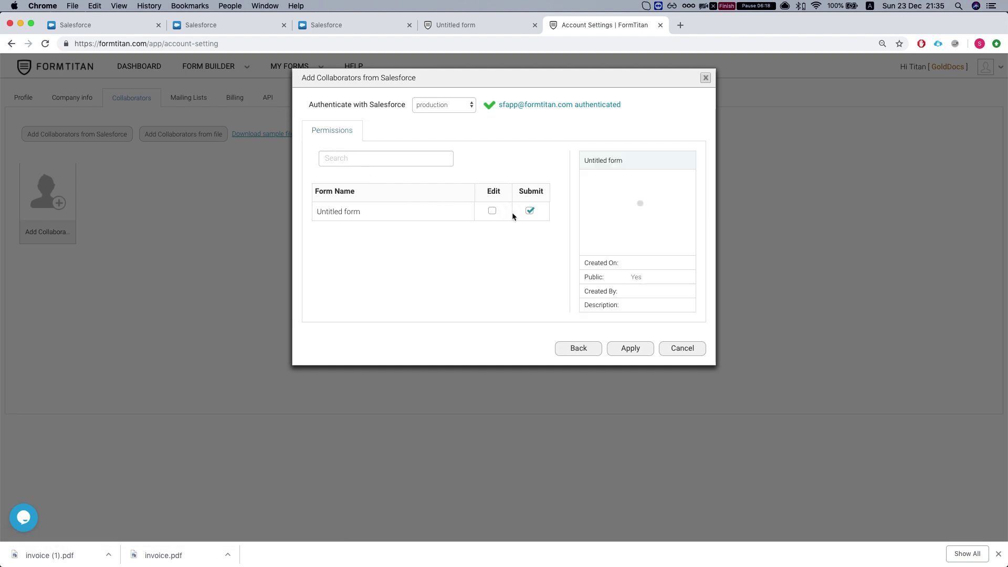
click(493, 211)
click(631, 349)
click(706, 73)
mouse_move(118, 187)
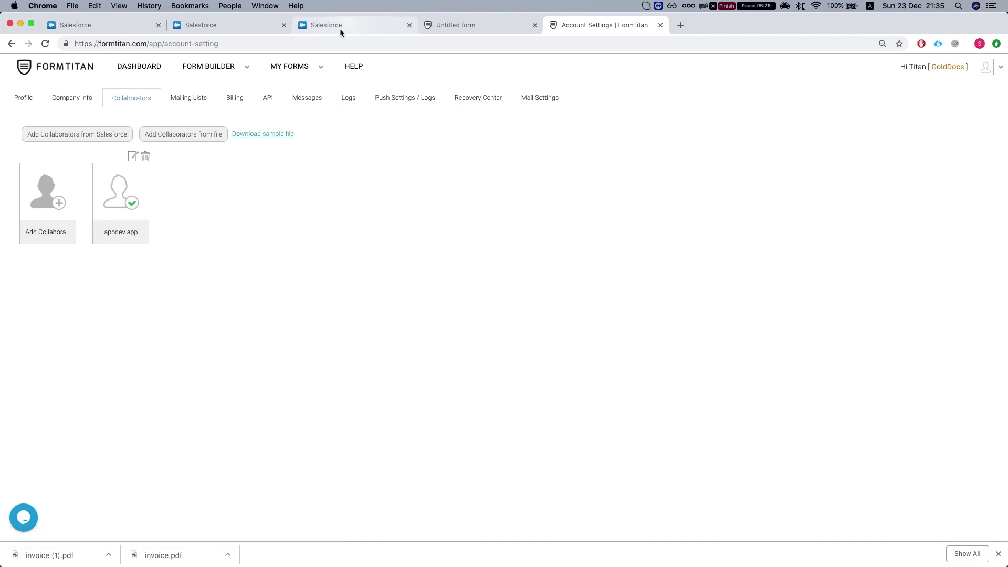
Show the All Opportunities list view and tick Burlington Textiles Weaving Plant Generator and Dickenson Mobile Generators.
click(228, 27)
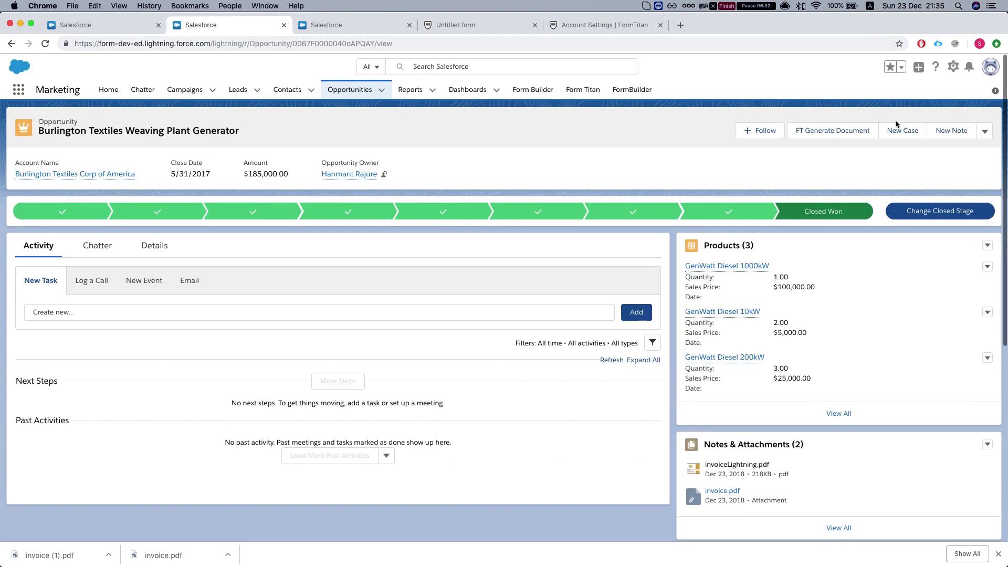
click(350, 90)
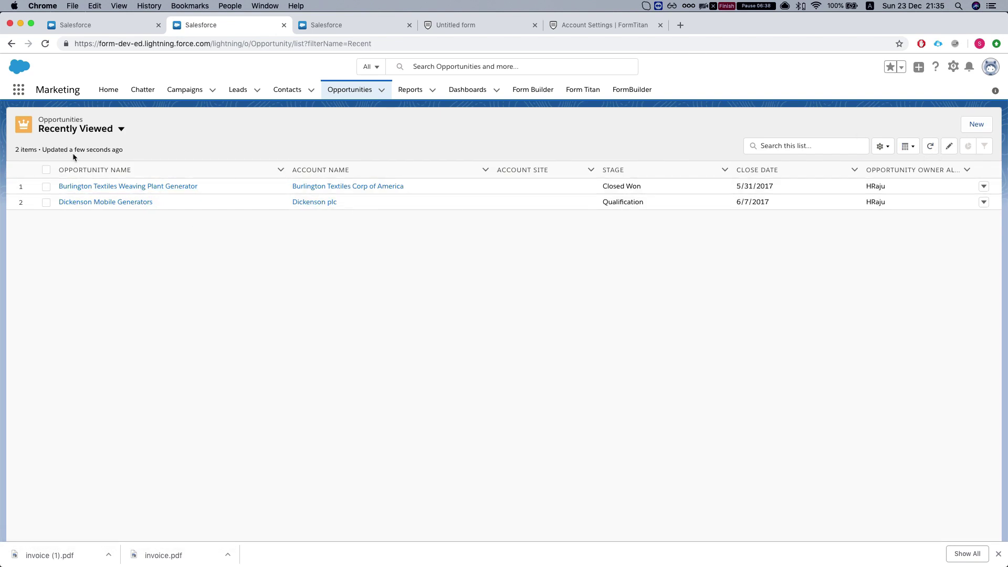
click(96, 138)
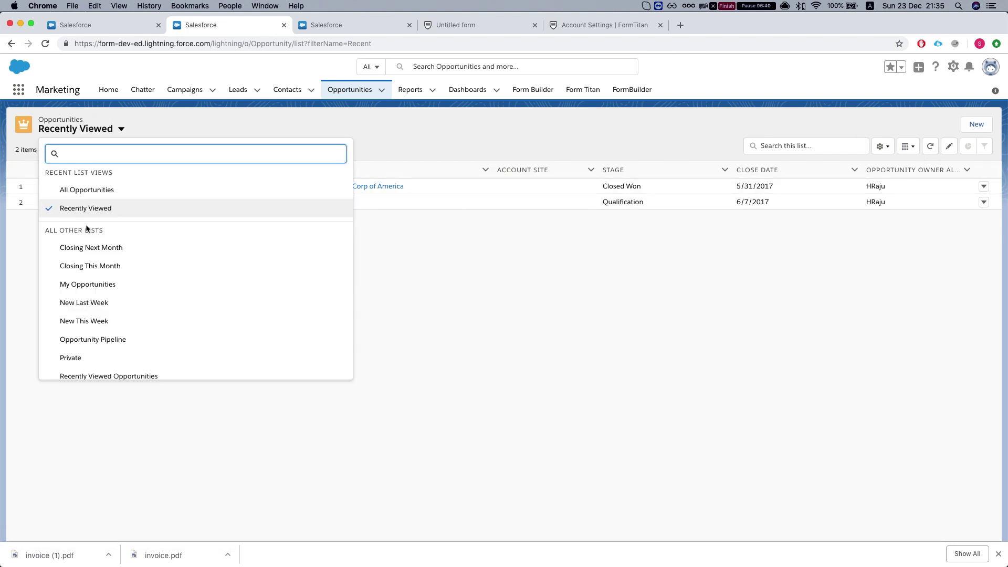
click(84, 190)
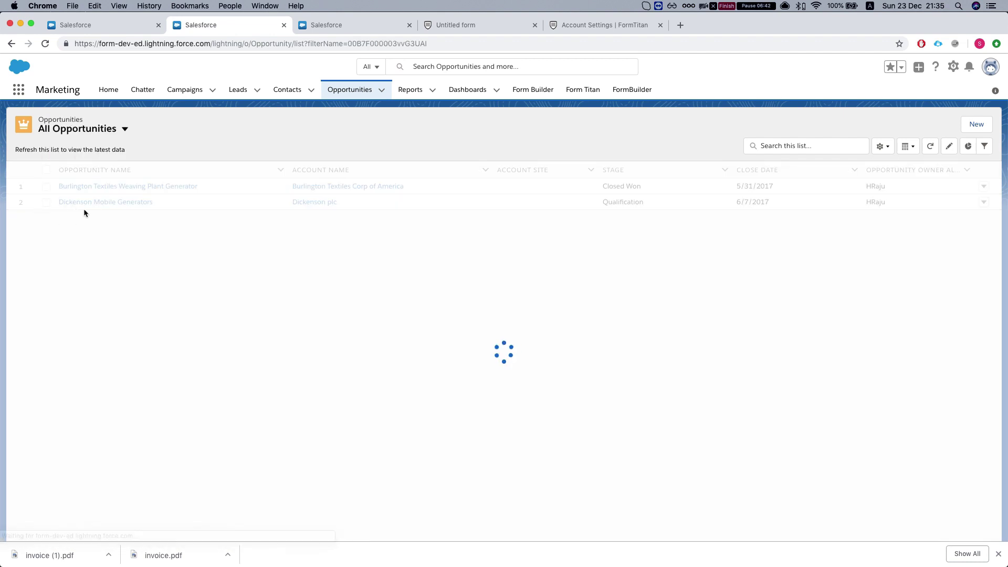
click(47, 202)
click(46, 186)
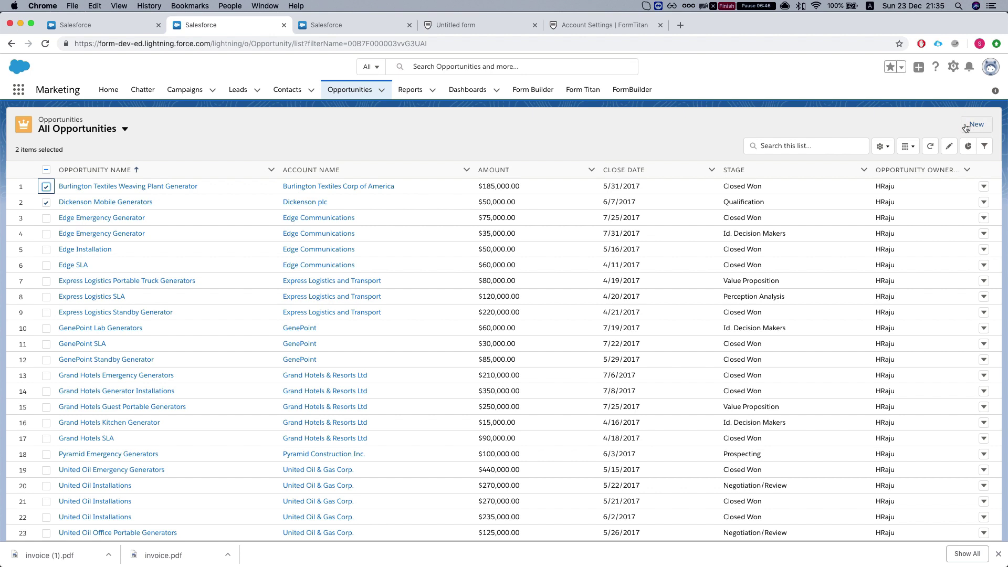
Open the Object Manager through Quick Find 'object' and go to the Opportunity object.
click(349, 25)
triple_click(77, 117)
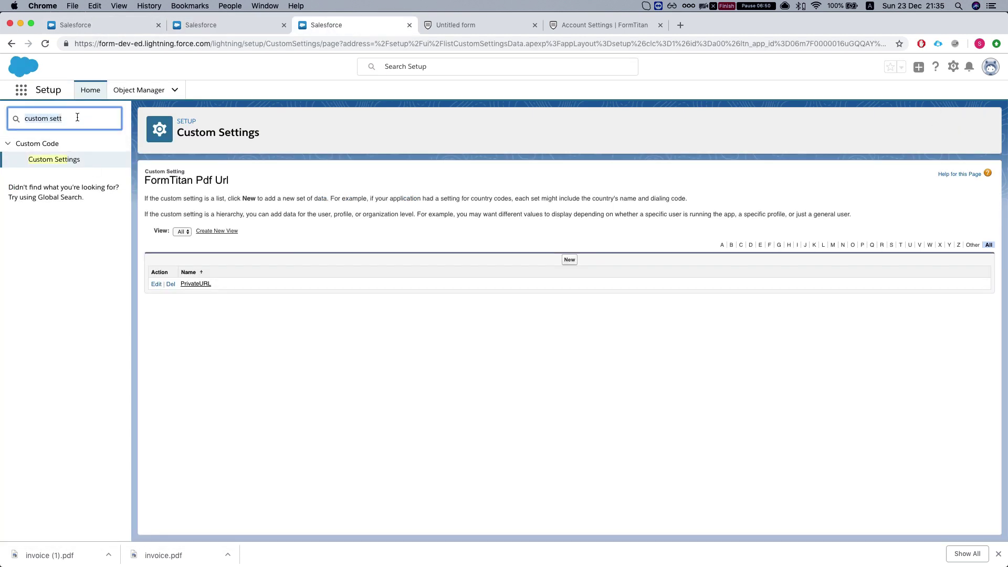
text(object)
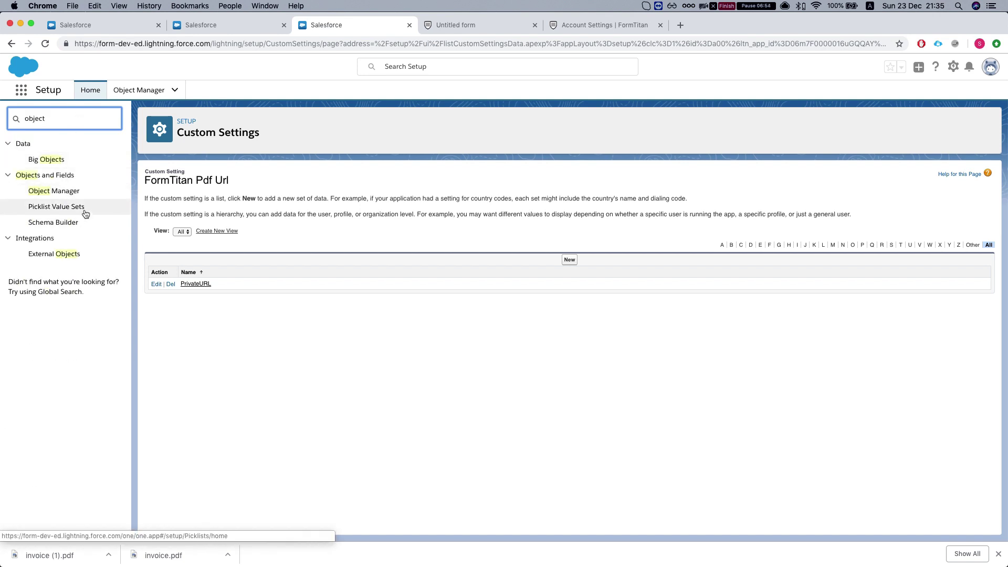
click(73, 193)
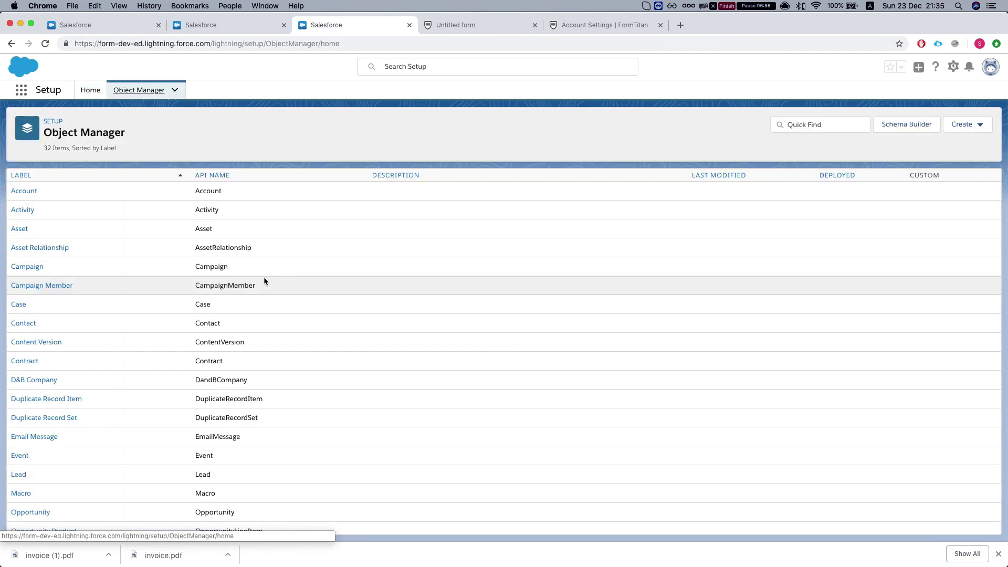
scroll(265, 280, down, 1)
key(super+f)
text(oppor)
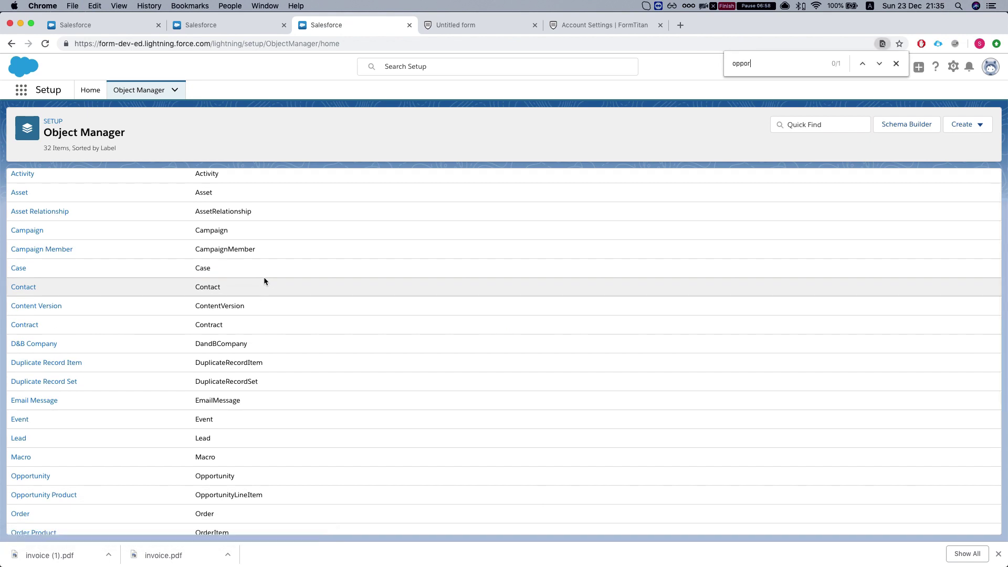
scroll(67, 475, down, 1)
click(42, 450)
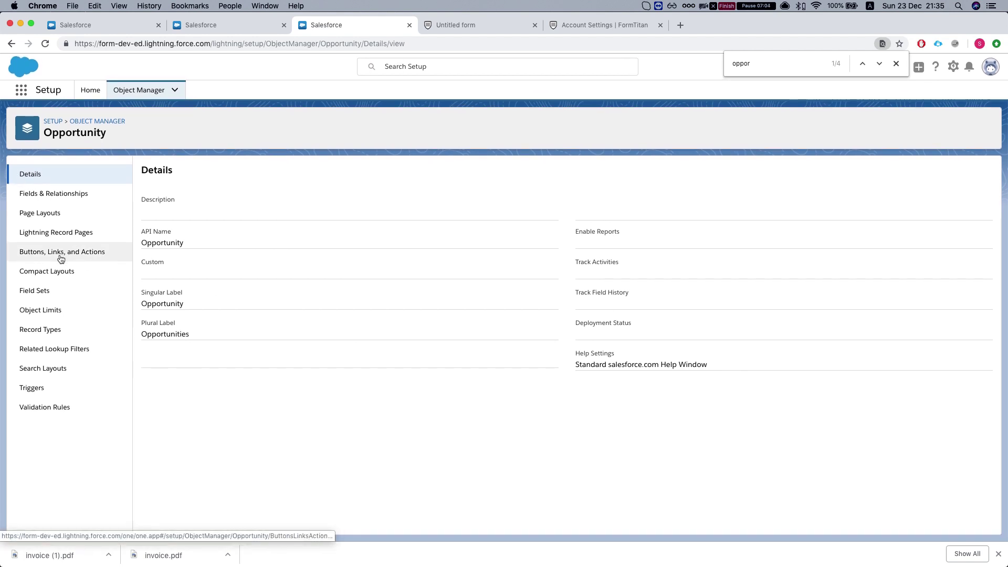
Inspect the Opportunity Layout, then return to the Opportunity page layouts list.
key(super+f)
click(49, 217)
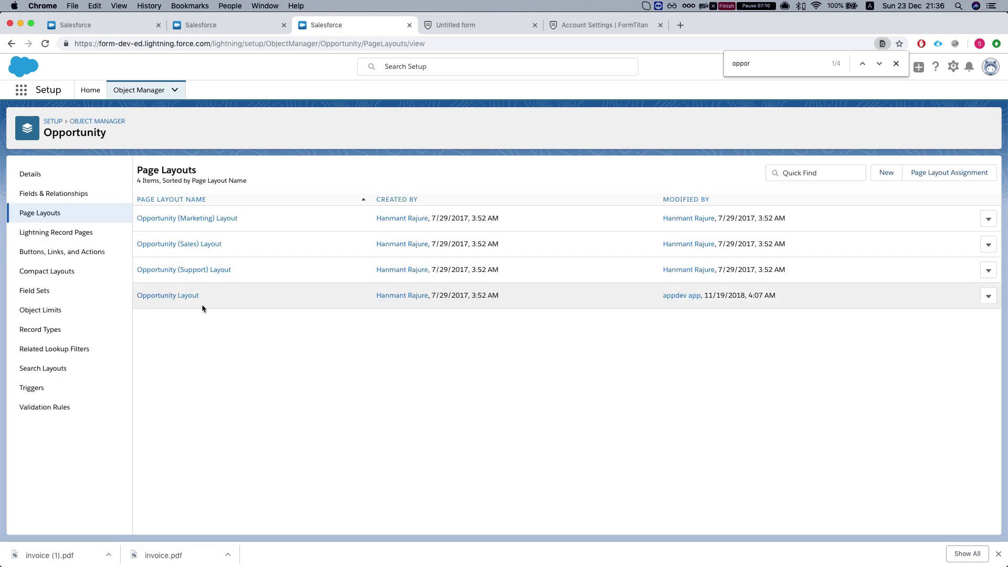
key(super+f)
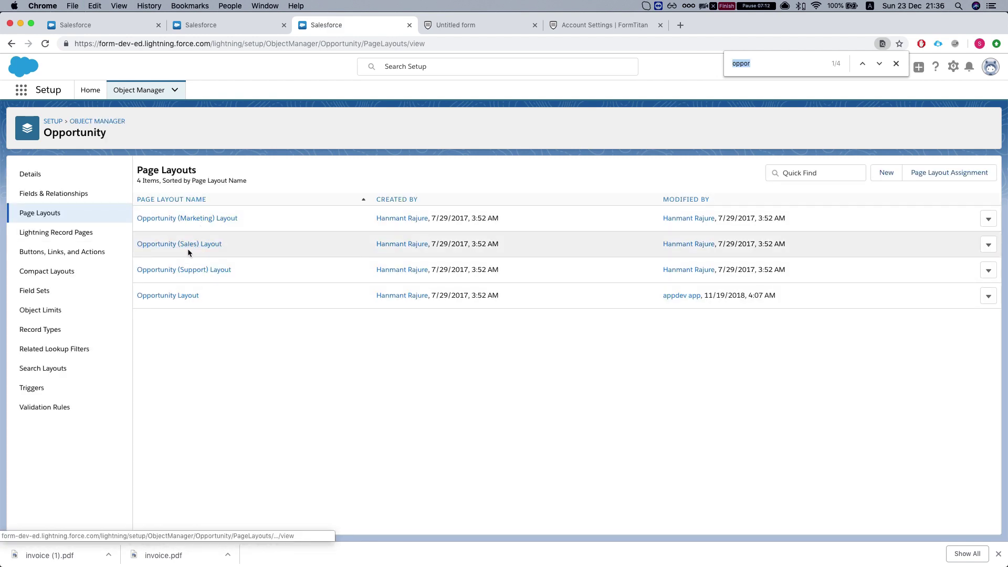
click(180, 297)
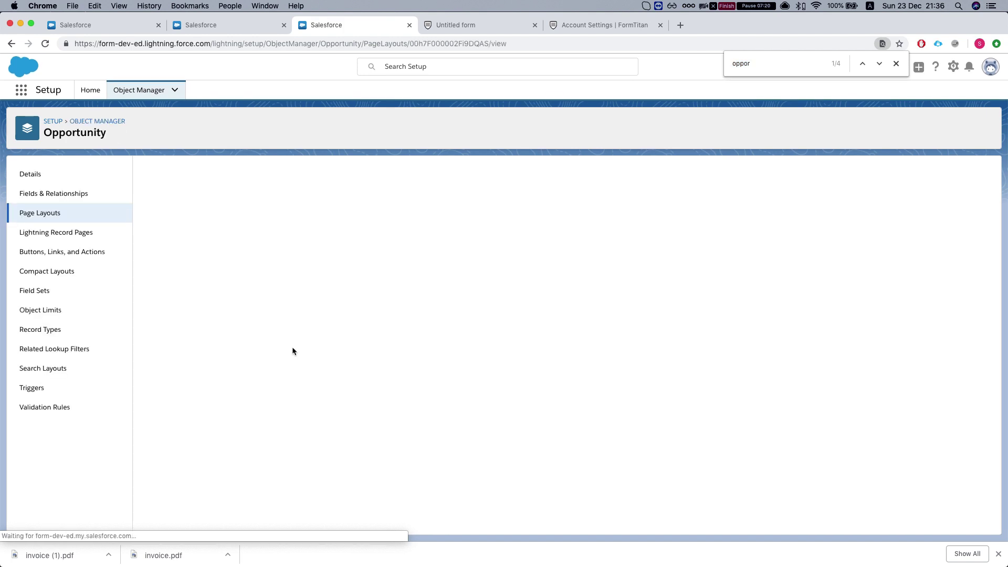
scroll(322, 296, down, 3)
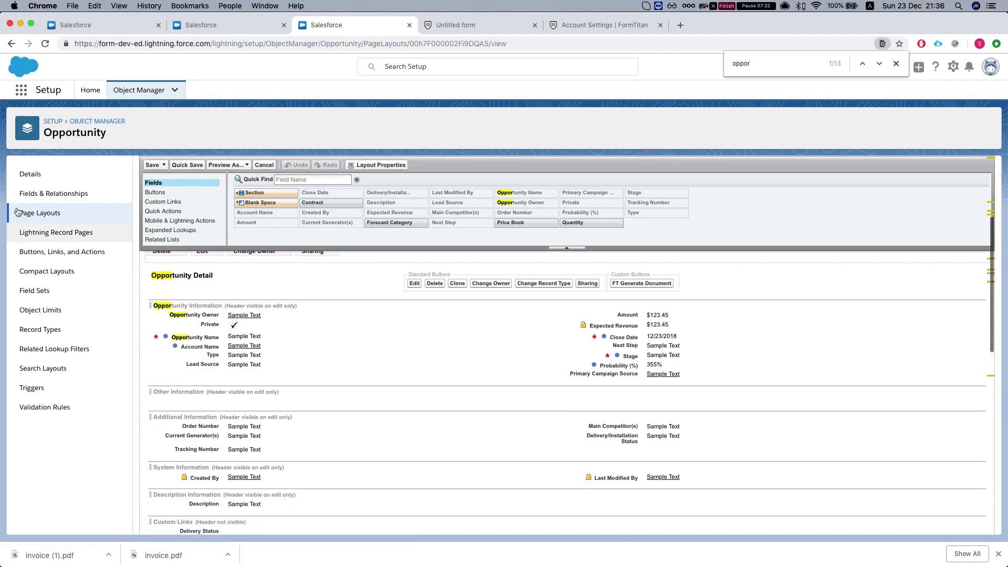
click(39, 213)
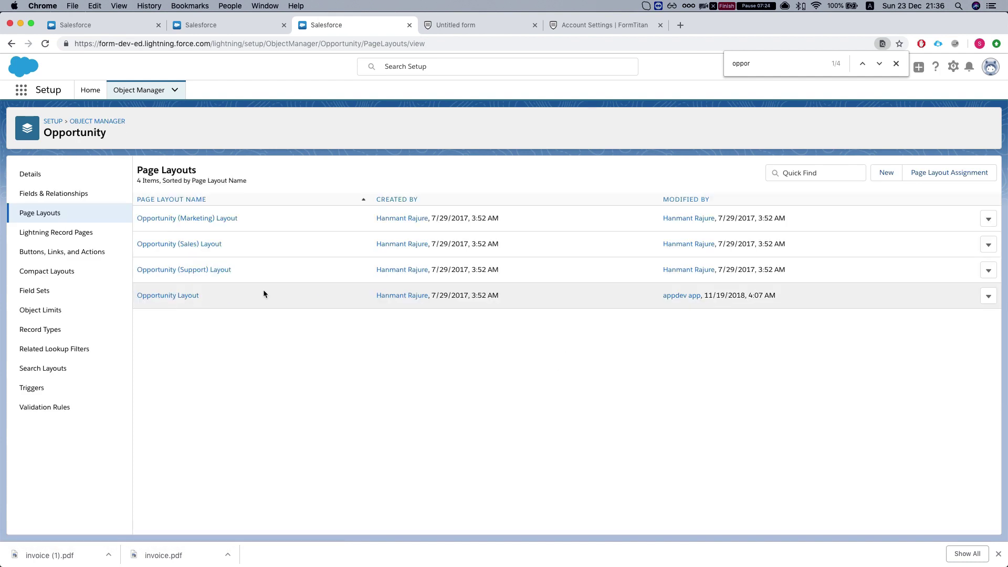
key(super+f)
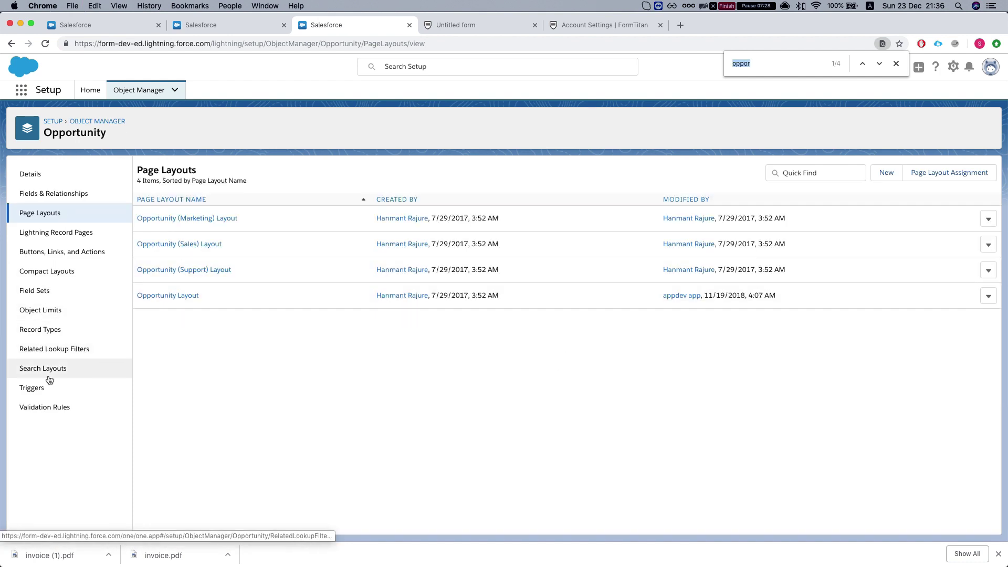
Add the FT Generate Documents Lightning button to the Opportunity List View search layout and save.
click(64, 366)
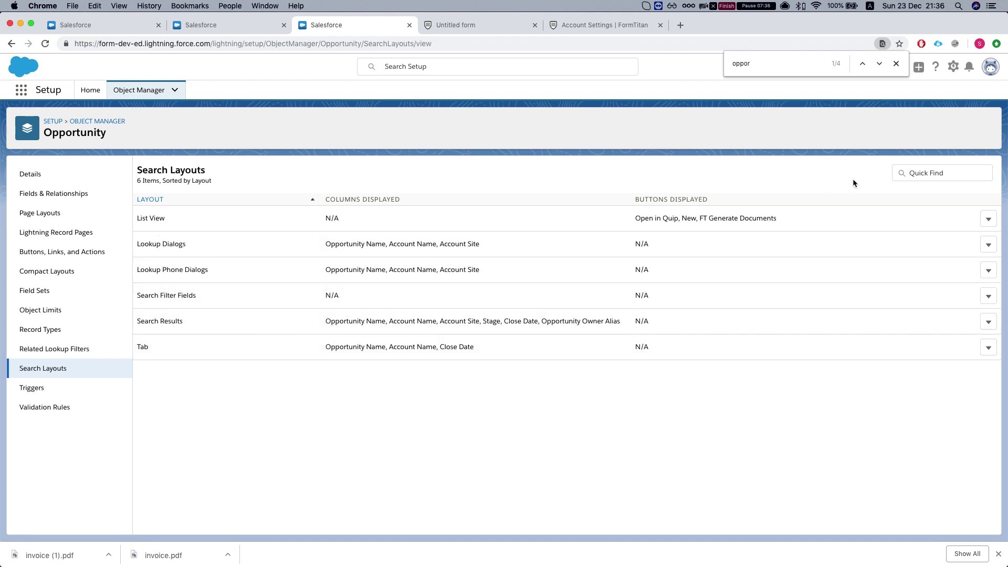
click(991, 221)
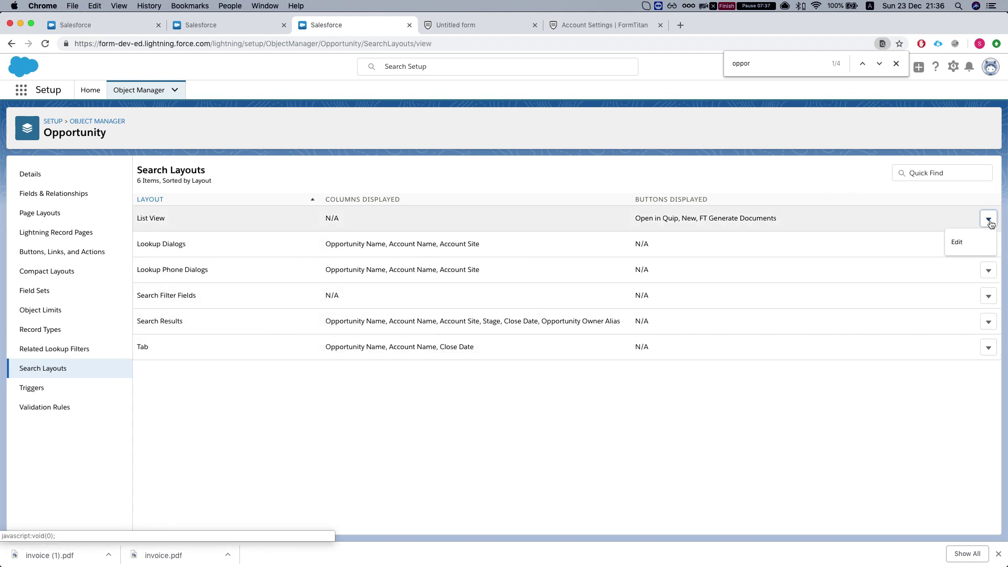
click(960, 242)
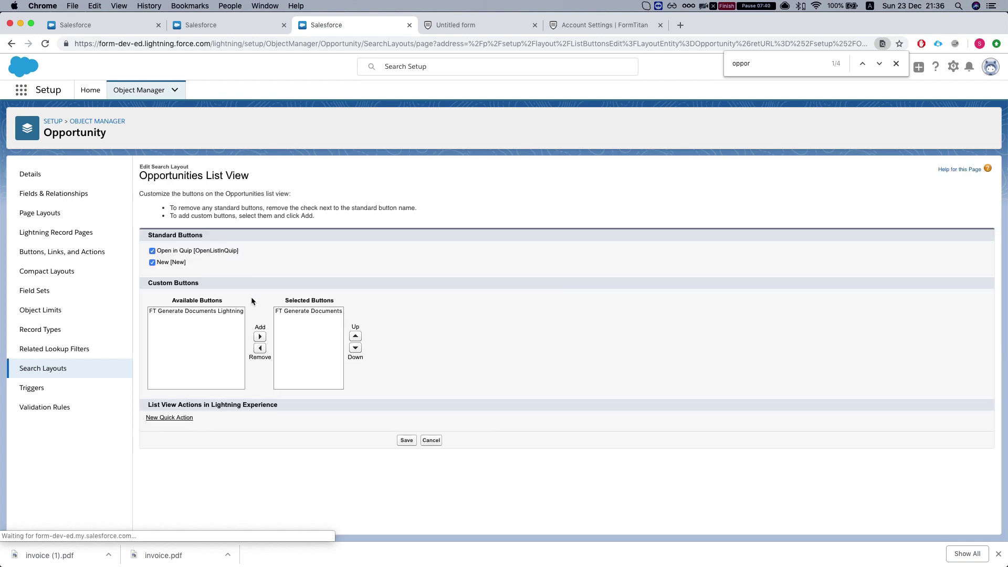
click(231, 336)
click(177, 313)
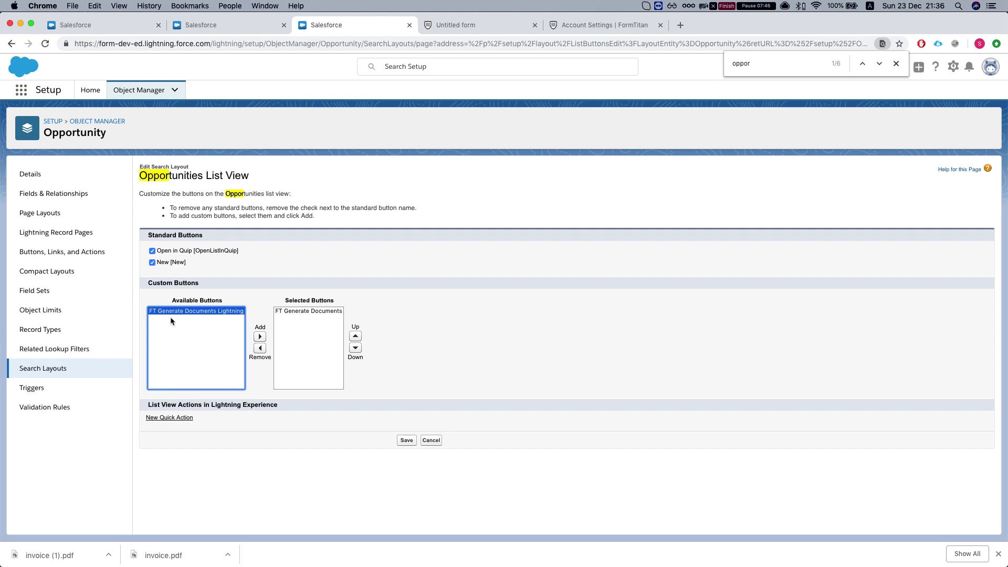
click(259, 337)
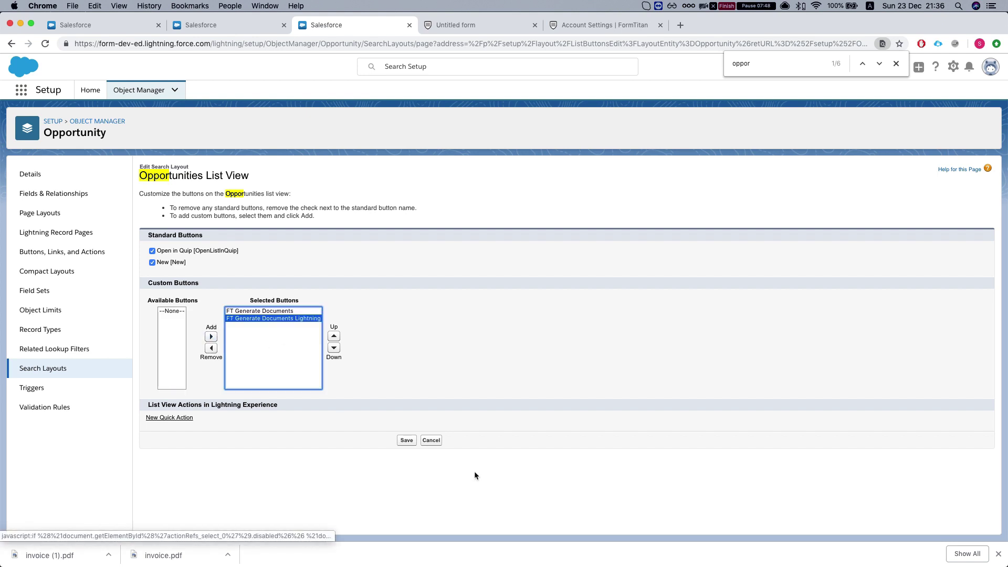
click(406, 440)
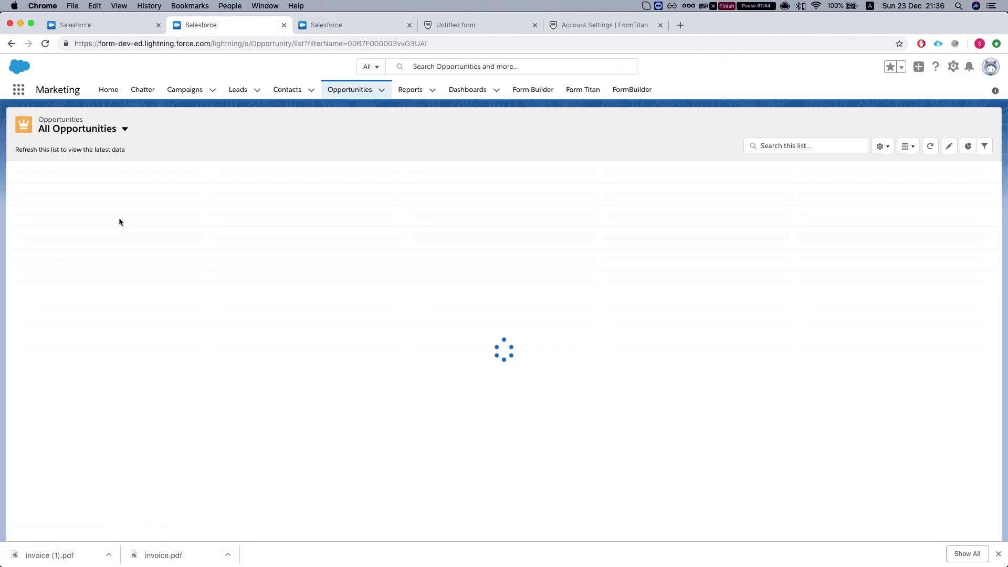
Tick the first two opportunities and generate PDFs from the Untitled form via FT Generate Documents Lightning.
click(46, 186)
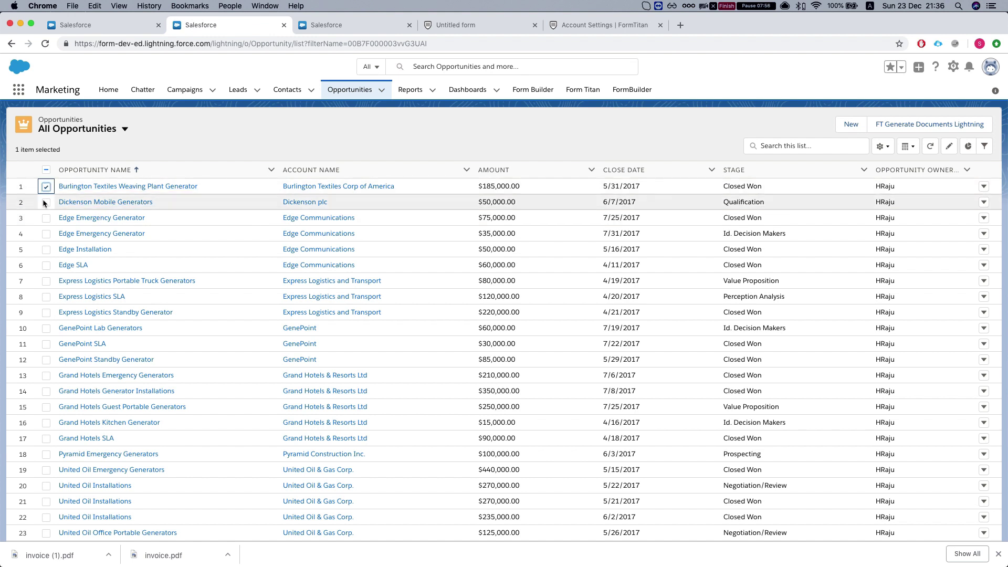
click(46, 202)
click(918, 128)
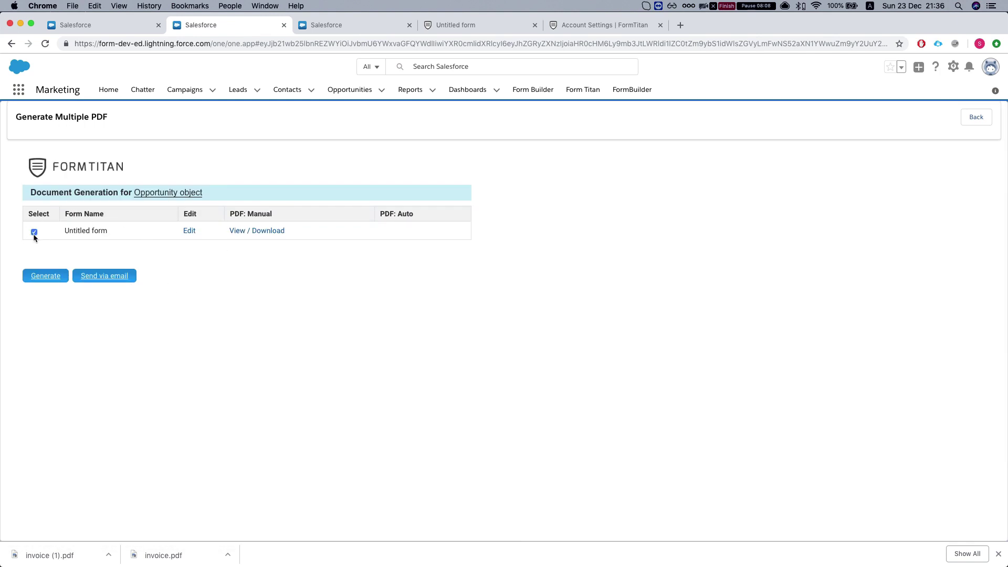
click(45, 277)
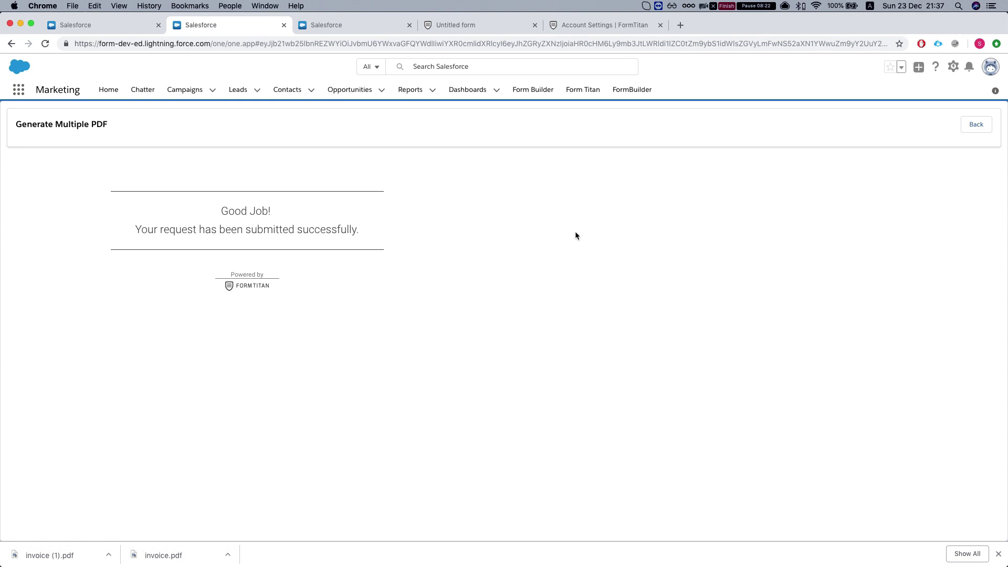
click(970, 105)
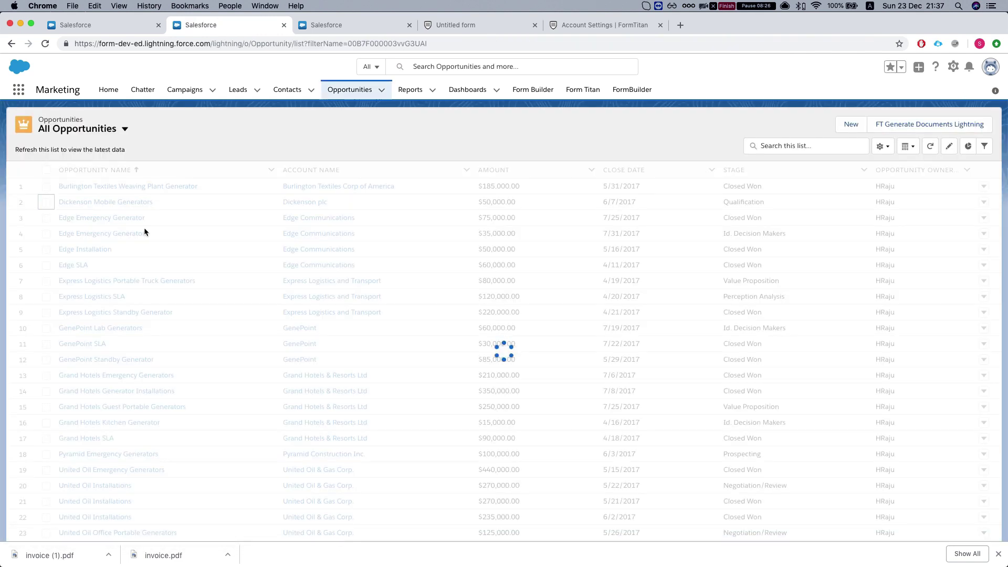
Refresh FormTitan's Push Settings / Logs to confirm two successful SF Button entries at 21:37.
click(552, 28)
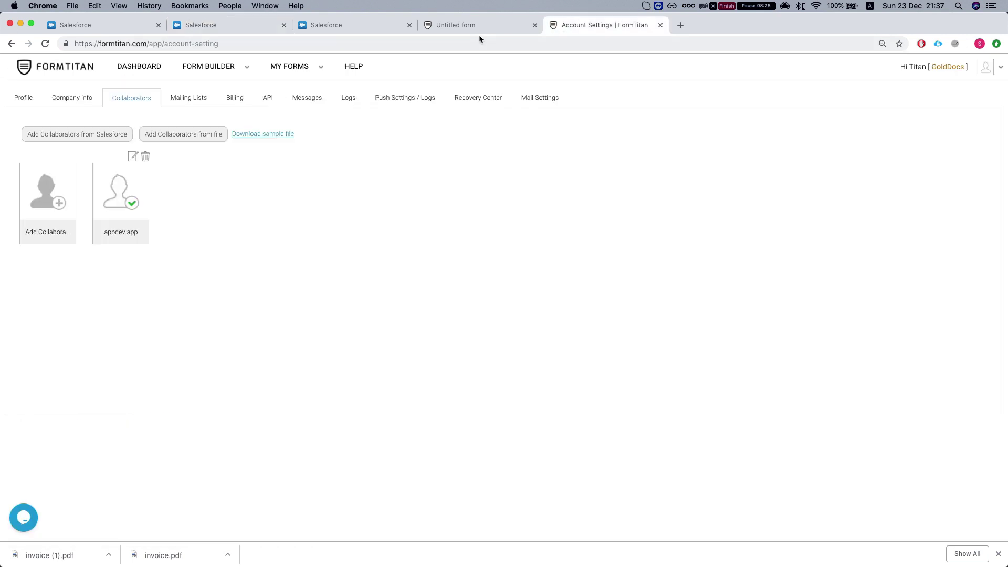
click(462, 26)
key(ctrl+Tab)
click(392, 98)
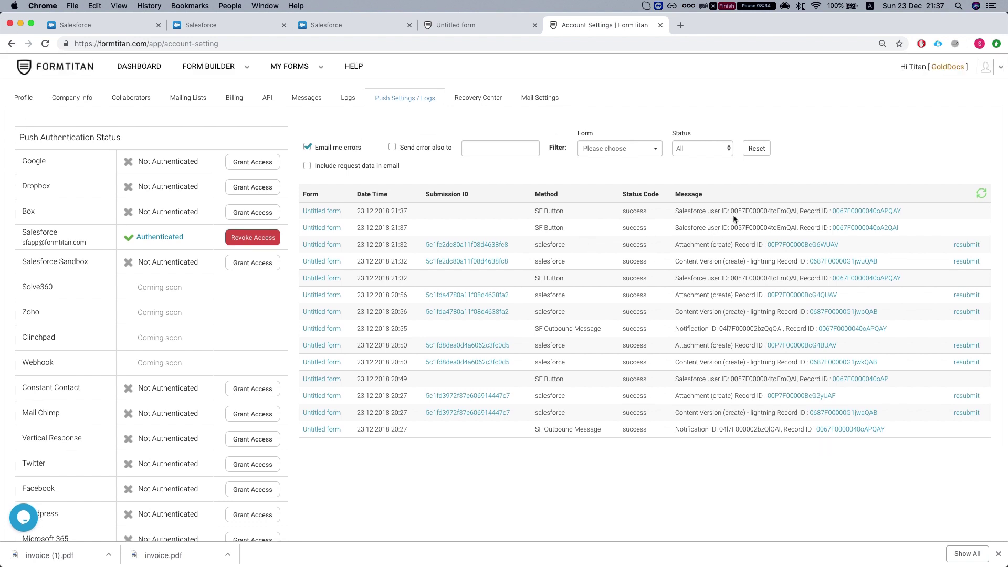
triple_click(741, 212)
click(546, 217)
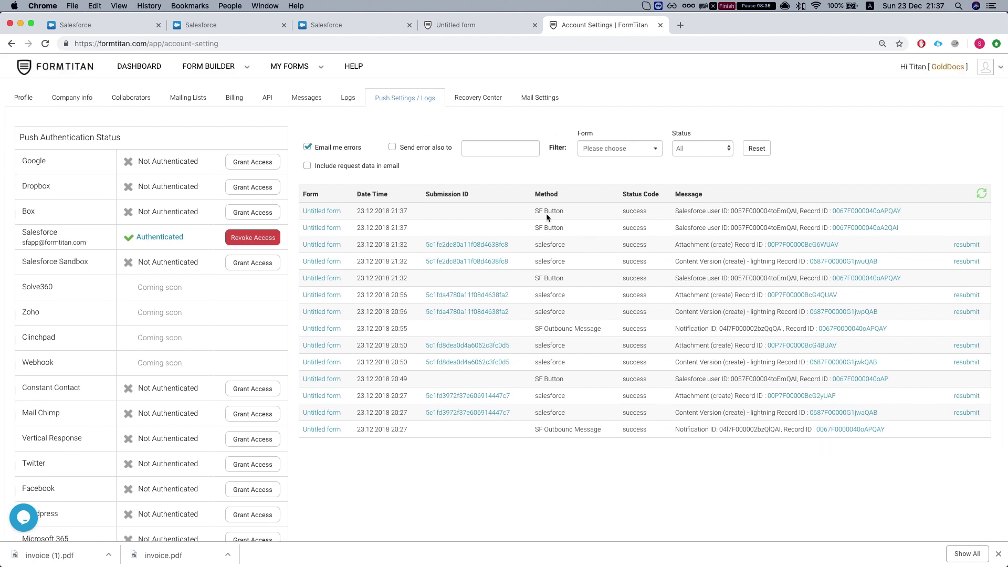
double_click(689, 211)
click(982, 194)
click(444, 25)
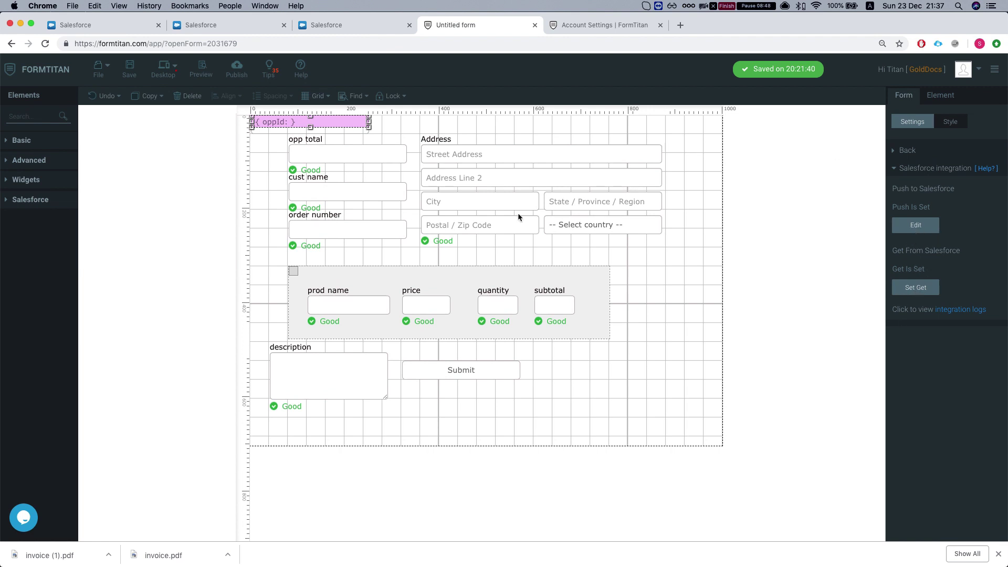
Open the Default PDF's Salesforce Workflow Outbound Message configuration with Opportunity as the object.
click(906, 150)
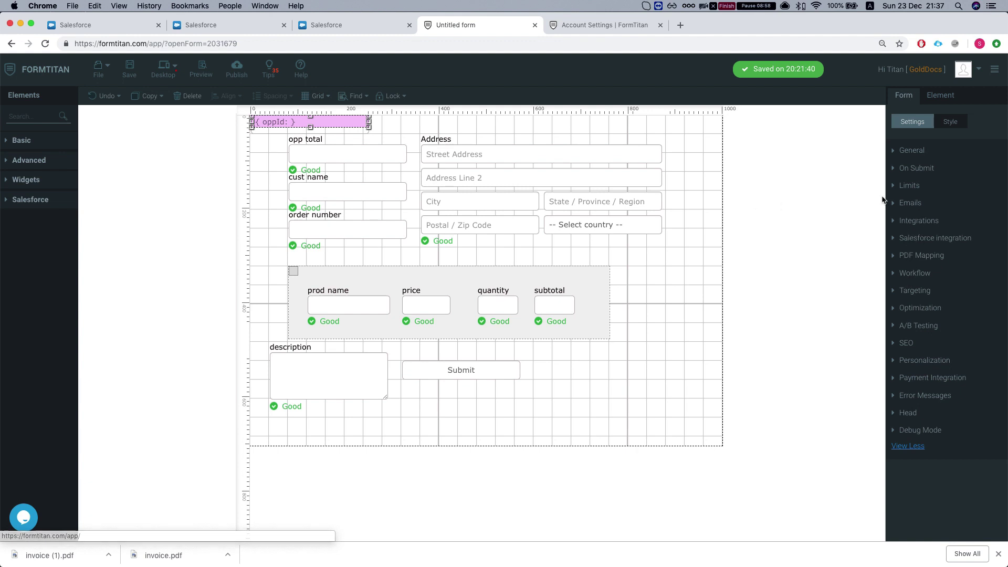
click(920, 260)
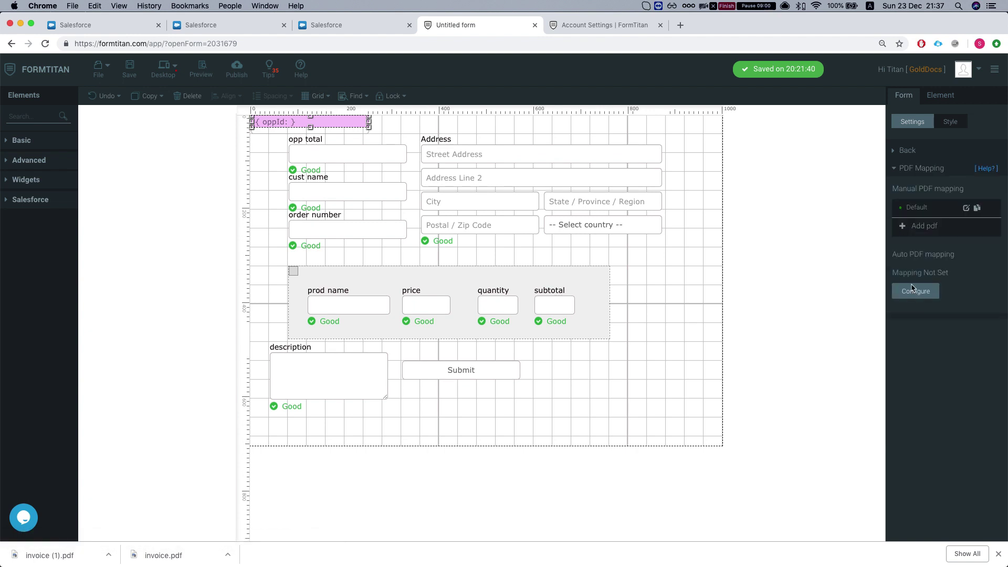
click(966, 208)
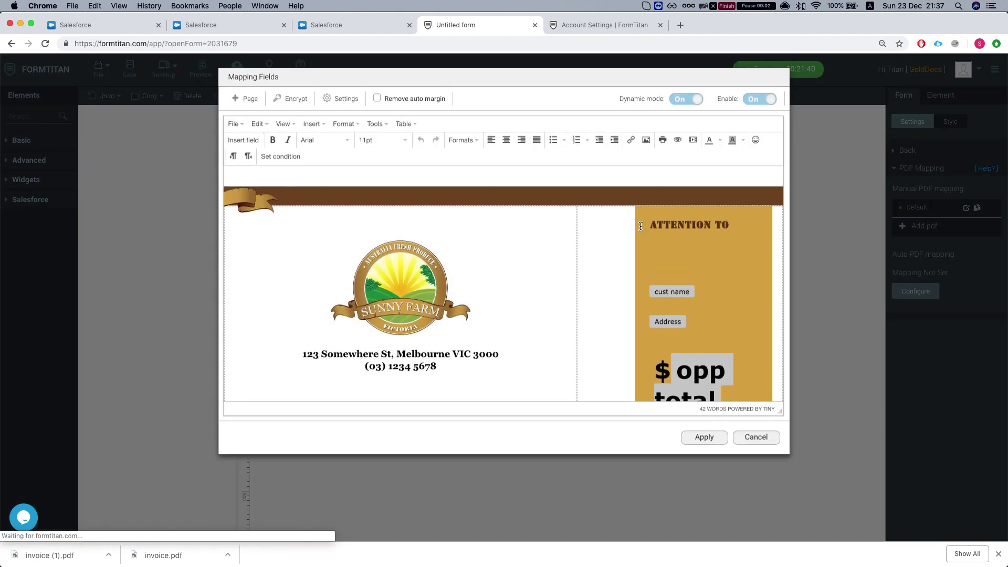
click(346, 101)
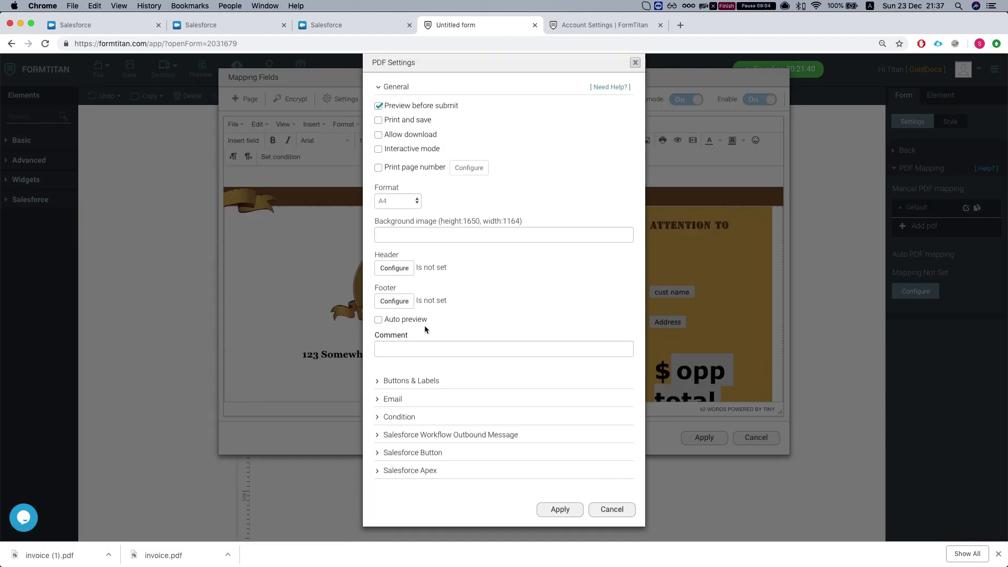
click(409, 438)
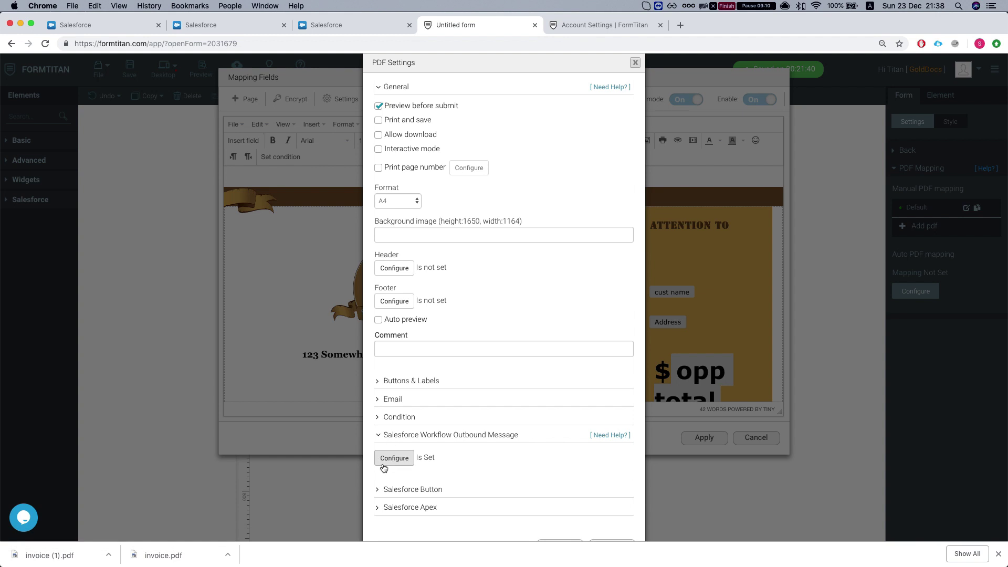
click(393, 458)
click(345, 164)
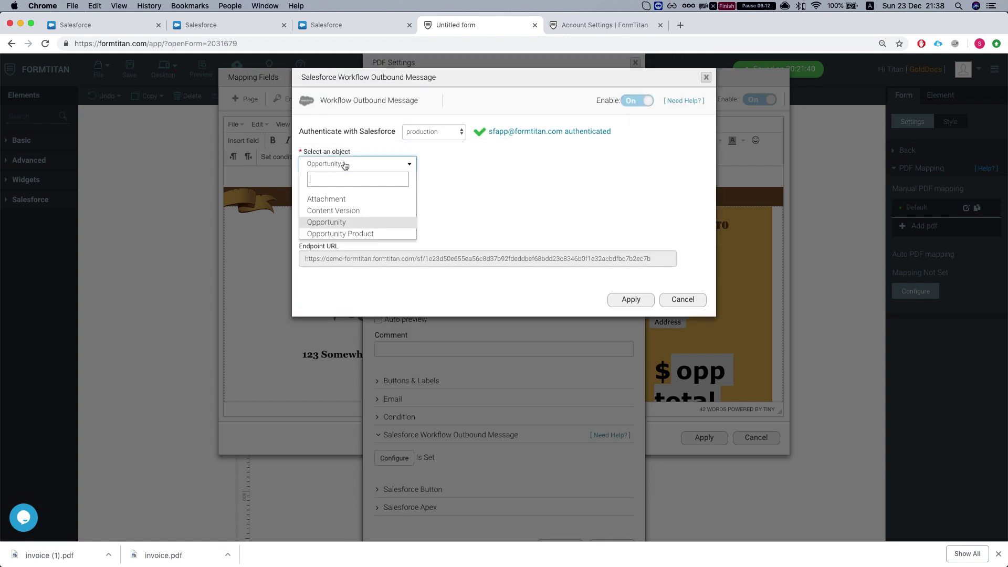
click(332, 227)
Confirm the oppId form field is mapped to Opportunity ID, then close the PDF settings.
click(347, 221)
click(731, 107)
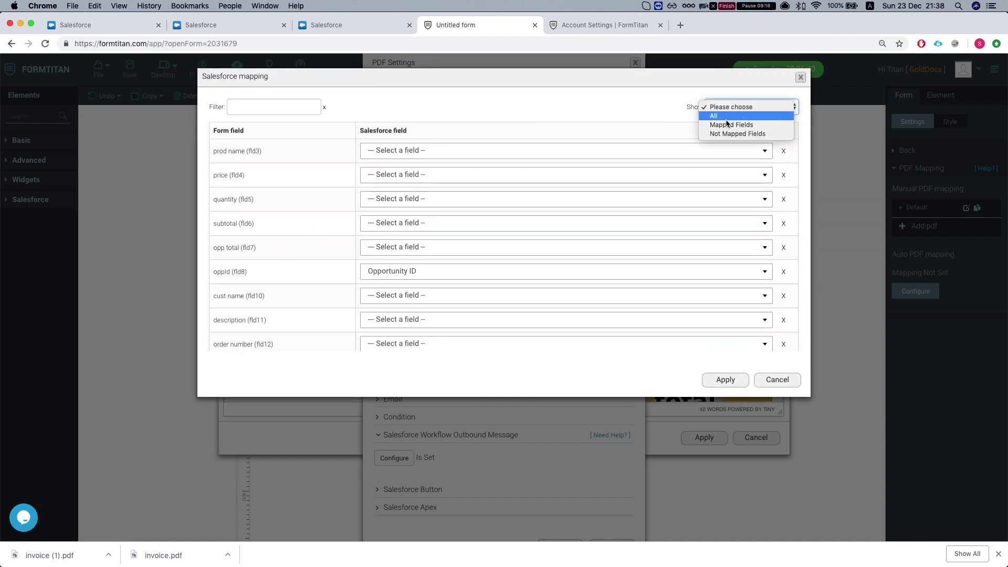
click(730, 125)
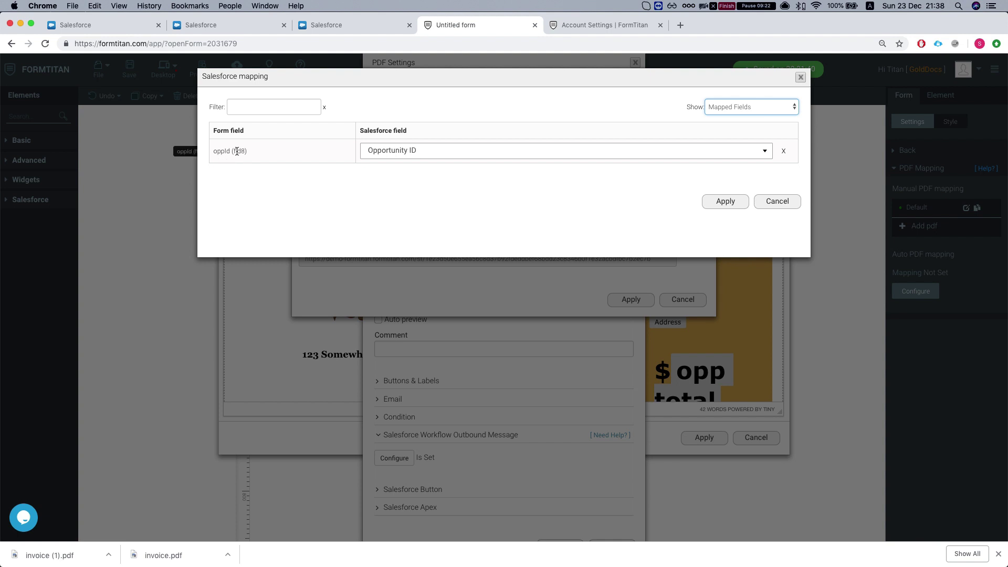
drag(257, 151, 215, 152)
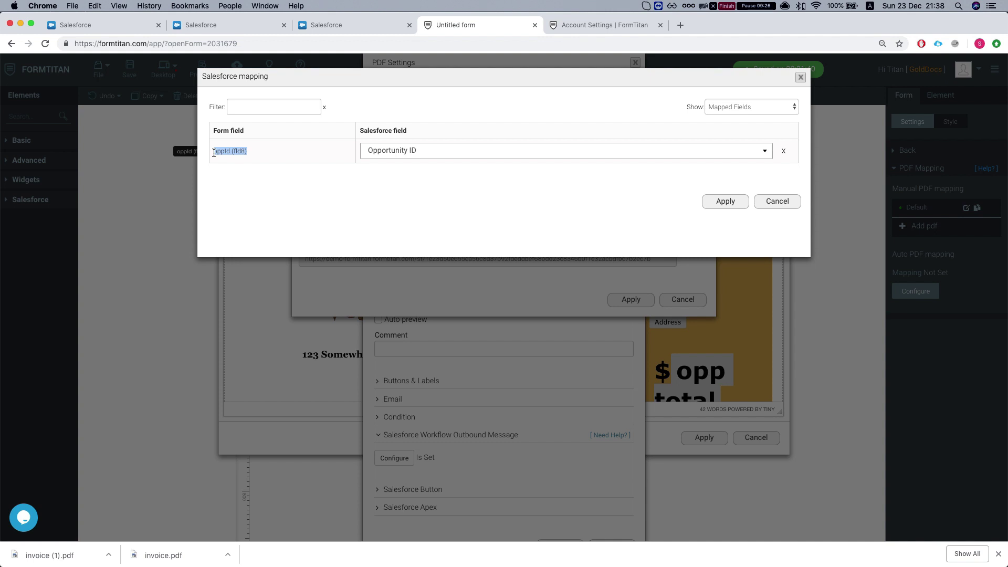
mouse_move(214, 153)
mouse_down()
mouse_move(259, 151)
mouse_move(218, 151)
mouse_up()
double_click(218, 151)
click(250, 153)
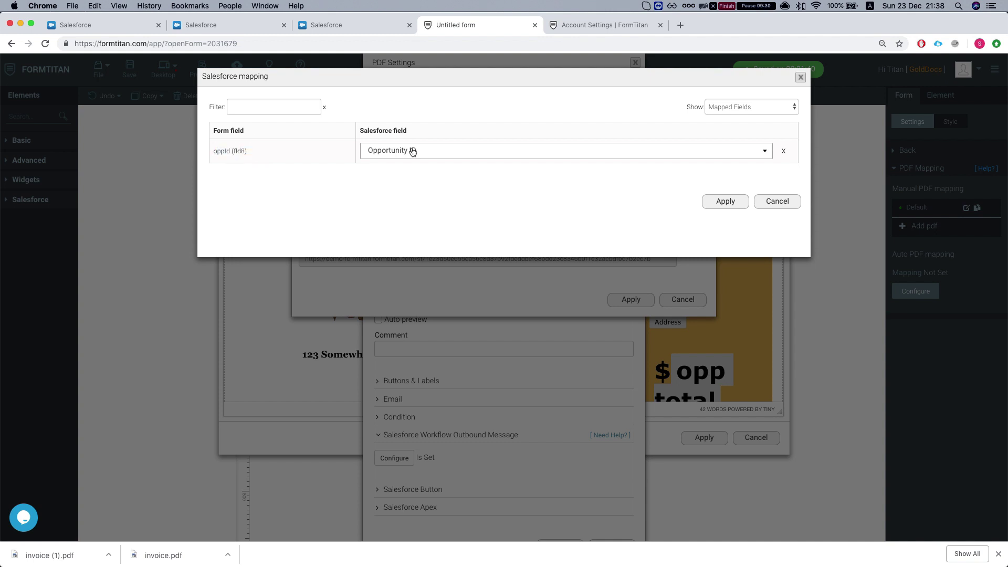
click(413, 152)
click(386, 188)
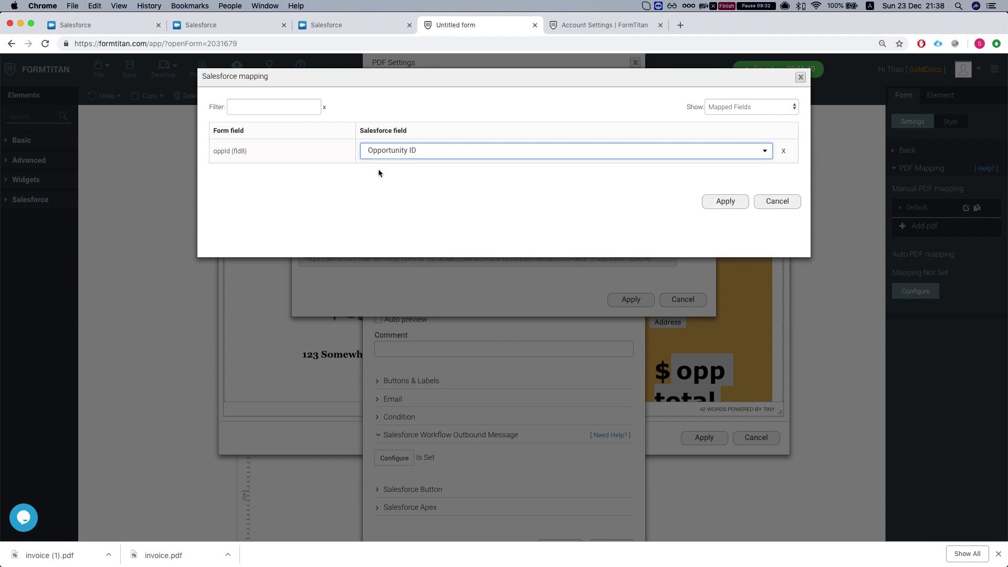
click(758, 203)
click(685, 299)
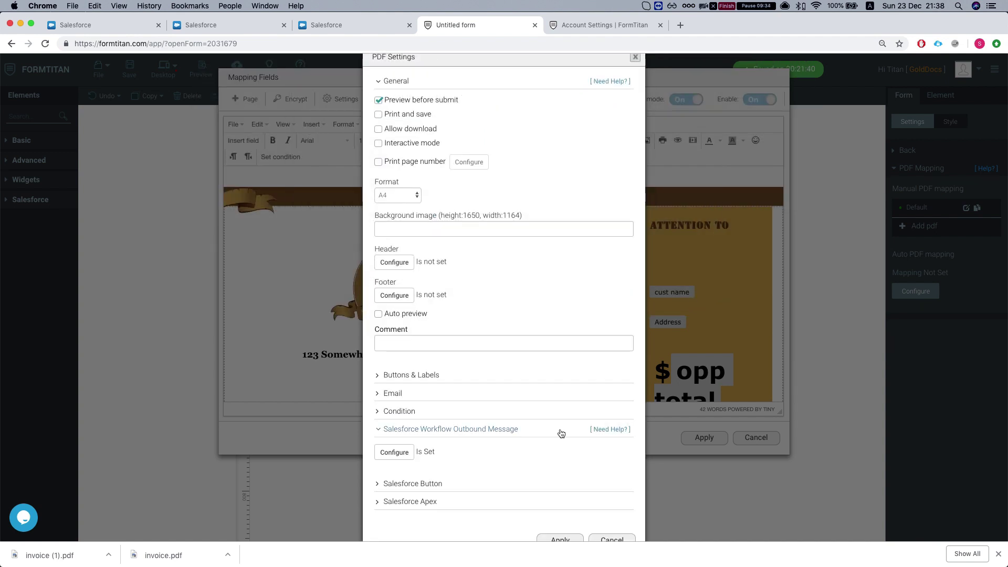
click(612, 510)
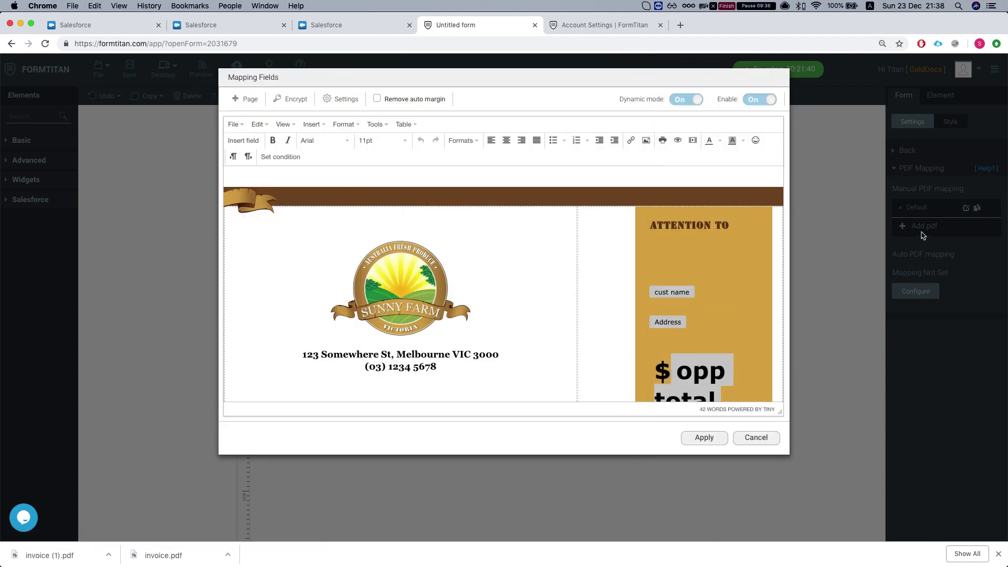
Select the outbound message Endpoint URL, then refresh the push logs showing 21:37 and 21:38 attachment records.
click(324, 101)
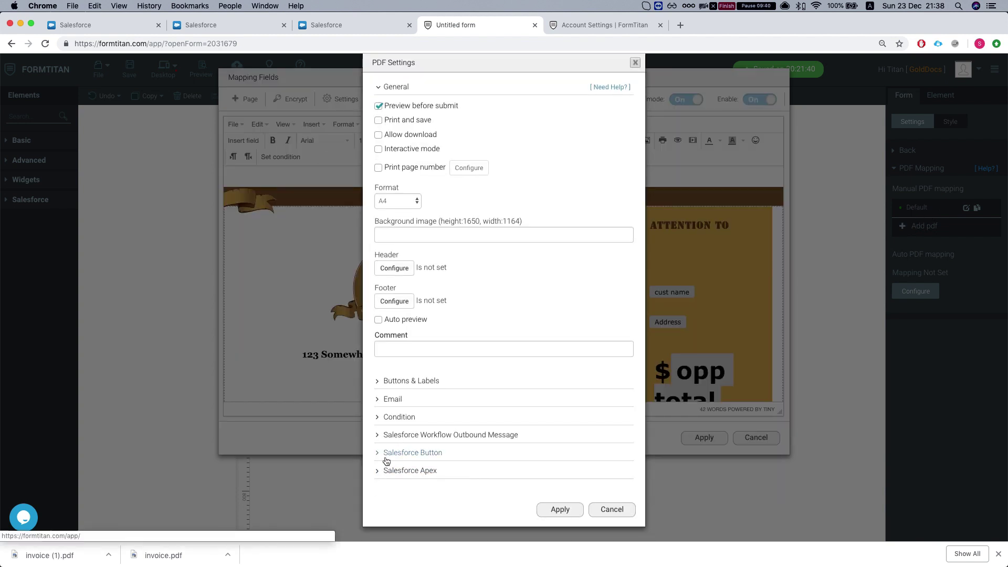
click(396, 434)
click(393, 458)
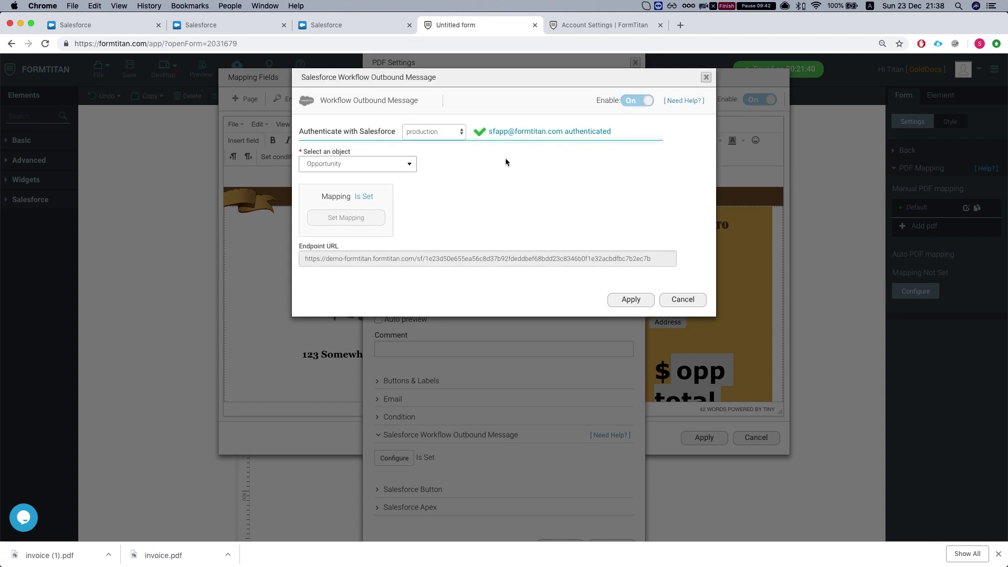
double_click(476, 259)
click(316, 256)
key(super+a)
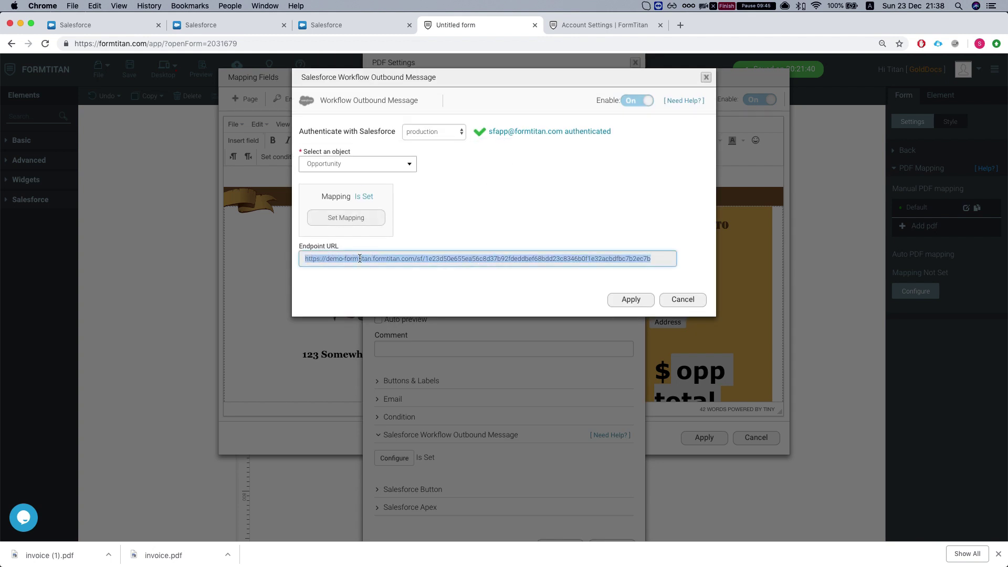
click(587, 27)
click(982, 198)
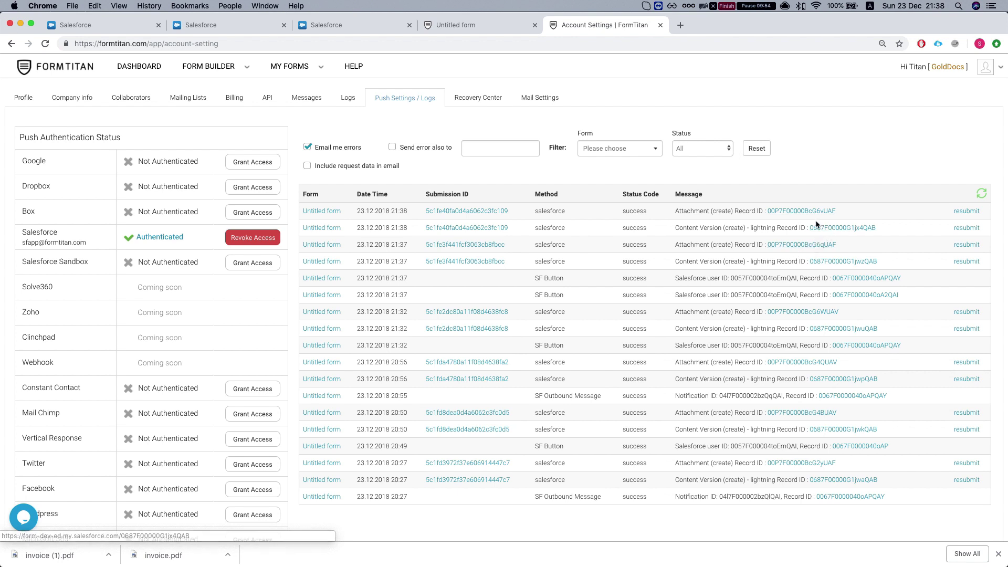
Preview Dickenson Mobile Generators' invoiceLightning.pdf to confirm a filled $50000 invoice, then close it.
click(302, 29)
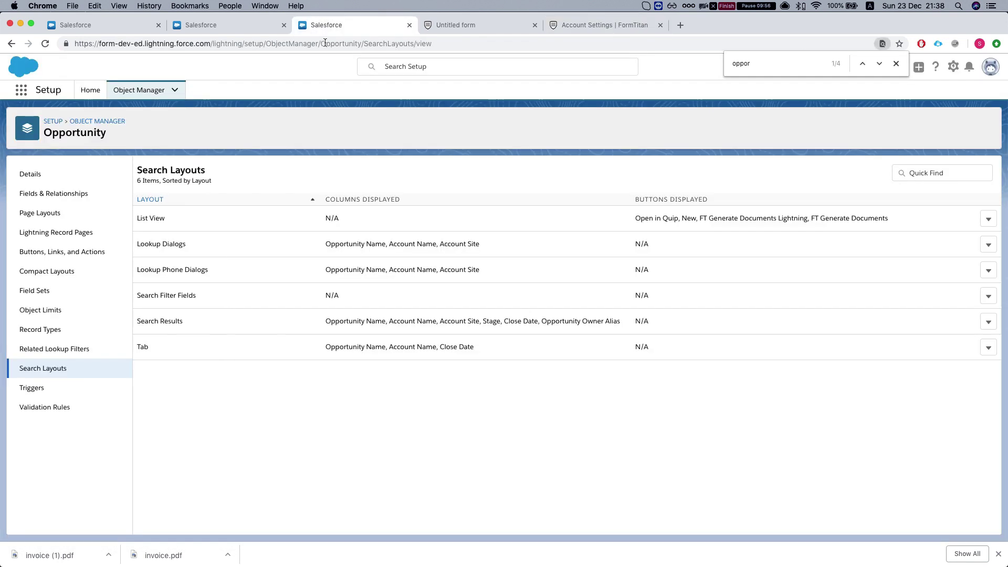
click(205, 27)
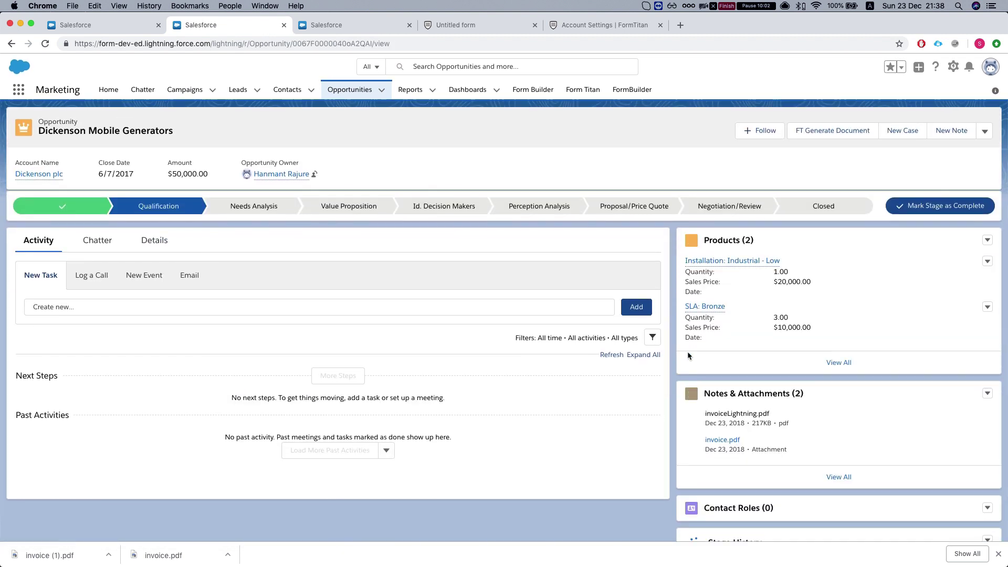
scroll(689, 356, down, 2)
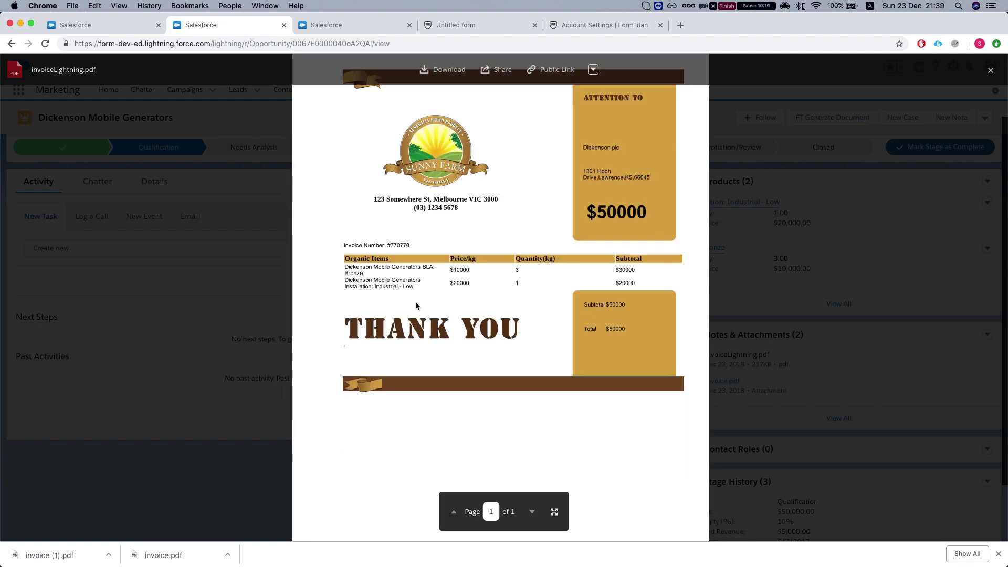
key(Escape)
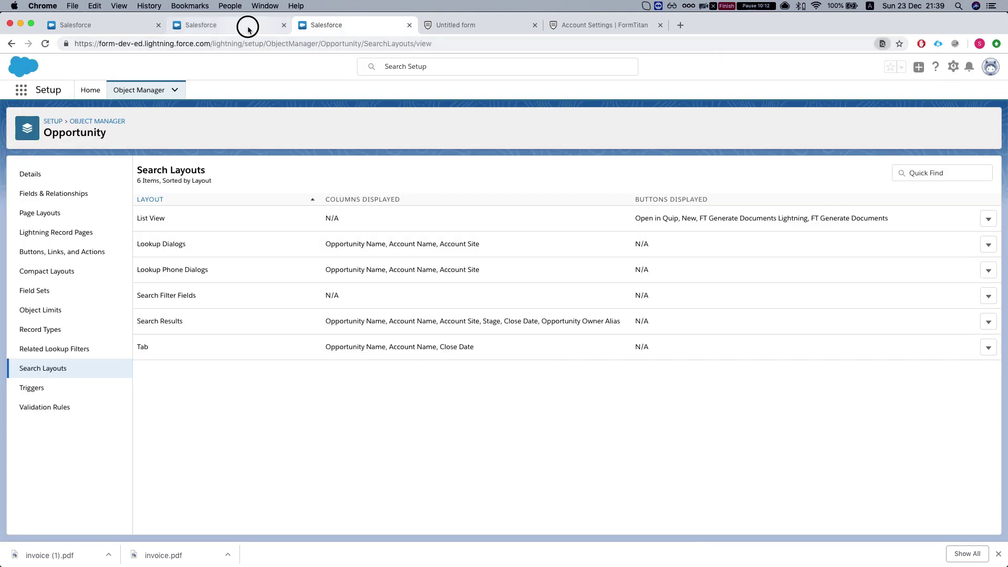
Start a new Workflow Rule on the Opportunity object from Setup's Quick Find 'work'.
key(ctrl+shift+Tab)
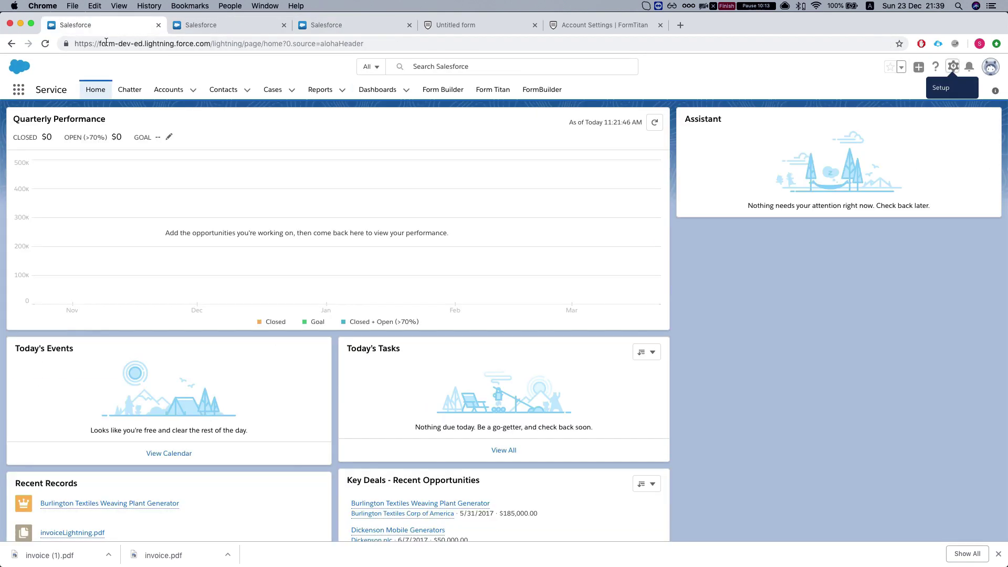
click(956, 69)
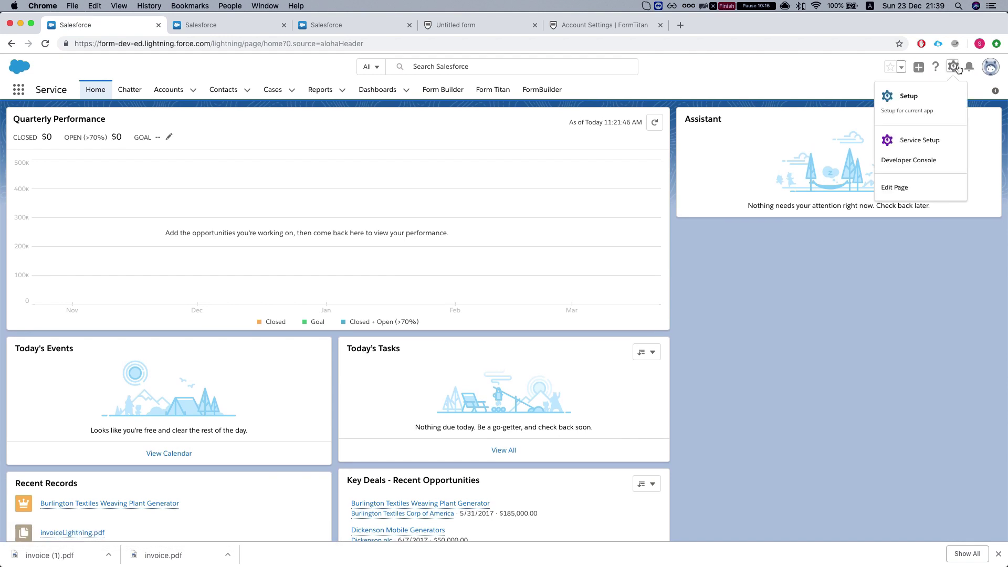
click(917, 109)
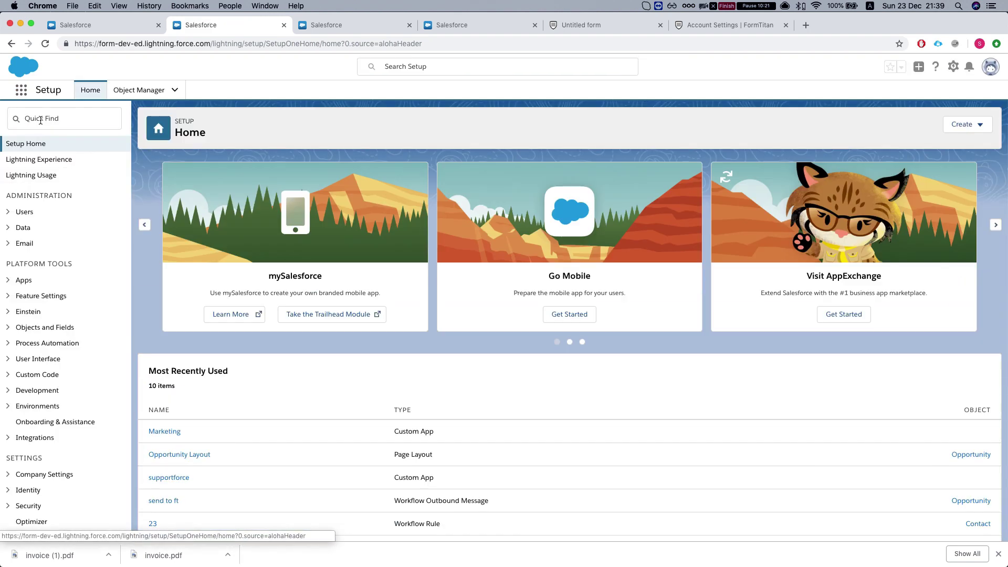
click(40, 120)
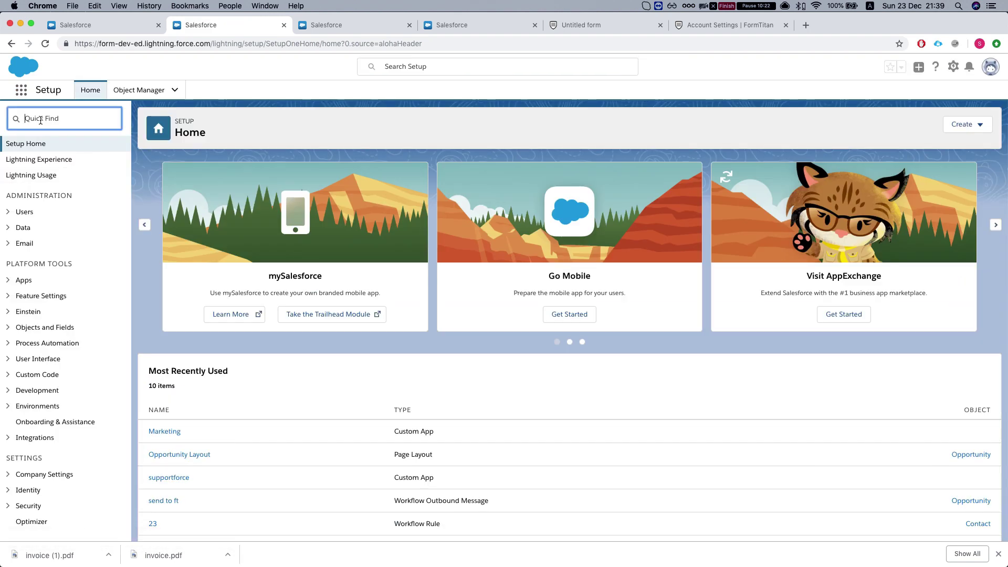
text(work)
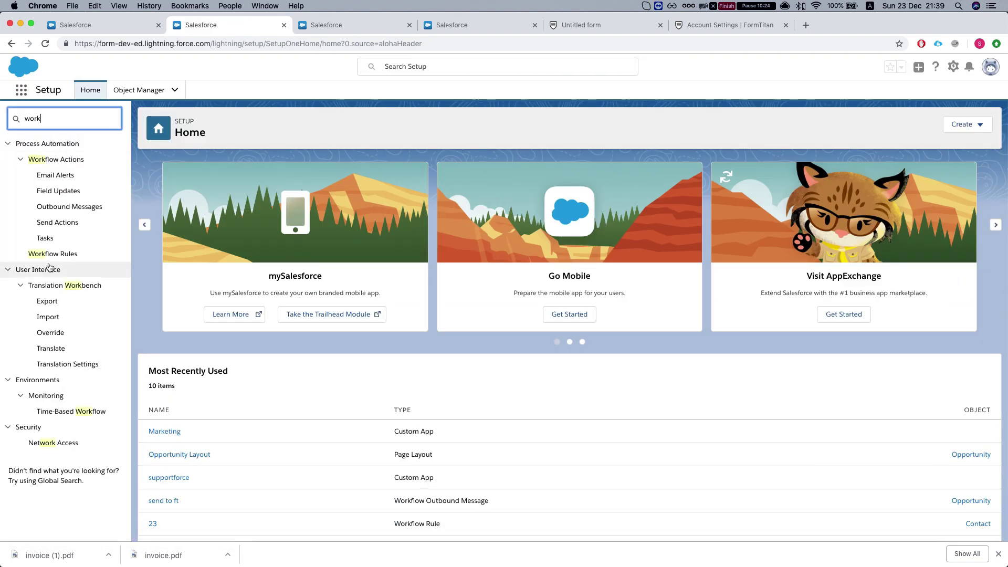
click(62, 255)
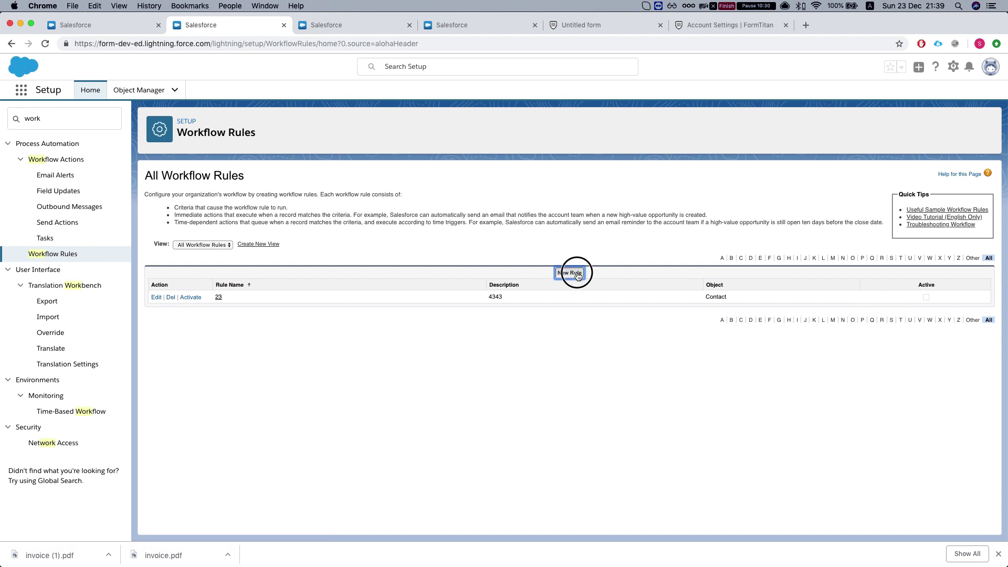
click(569, 272)
click(340, 271)
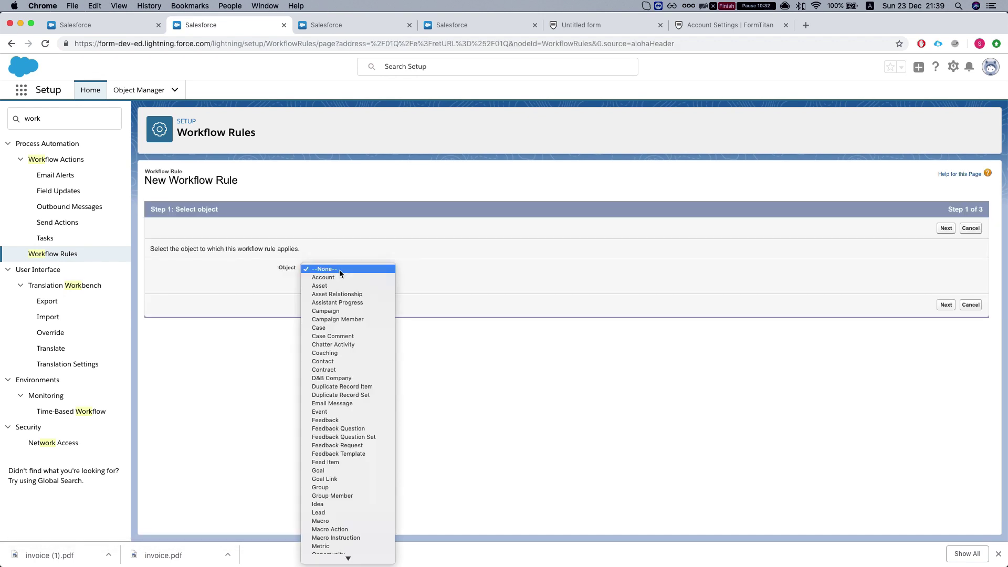
key(o)
key(Return)
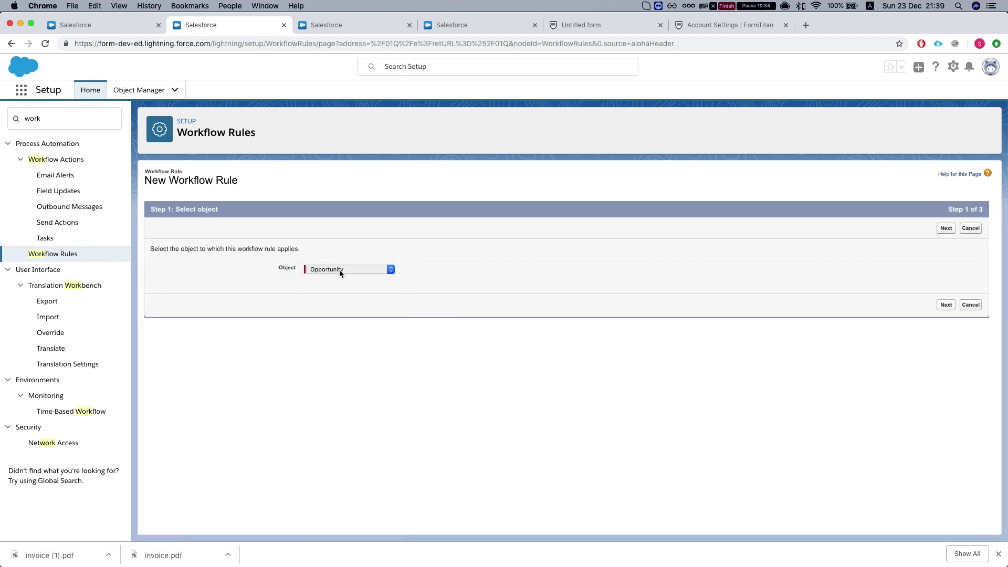
click(947, 305)
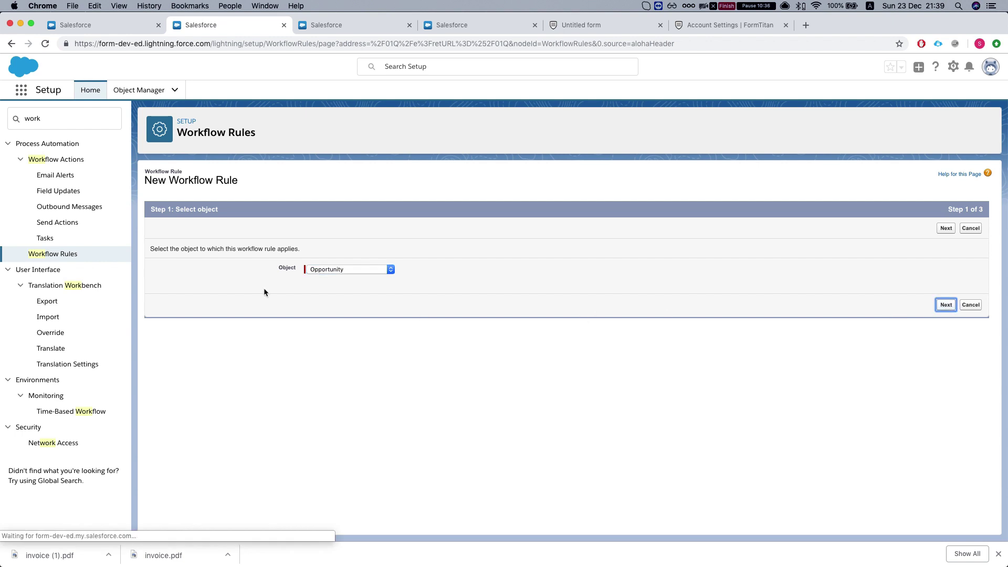
Name the rule 'ft generate pdf', evaluate on create and every edit, criteria Stage equals Closed Won, and save.
click(332, 276)
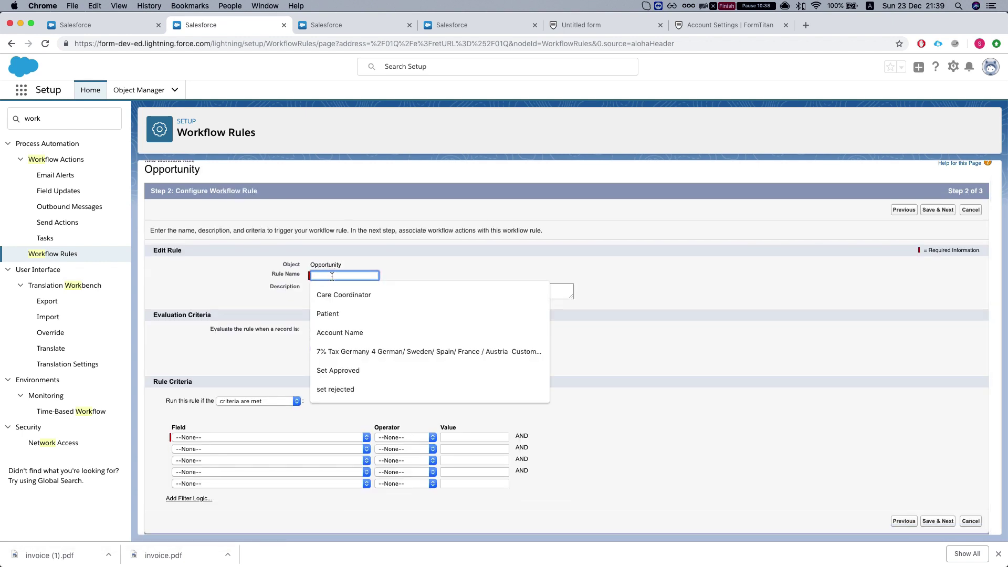
text(ft generate pdf)
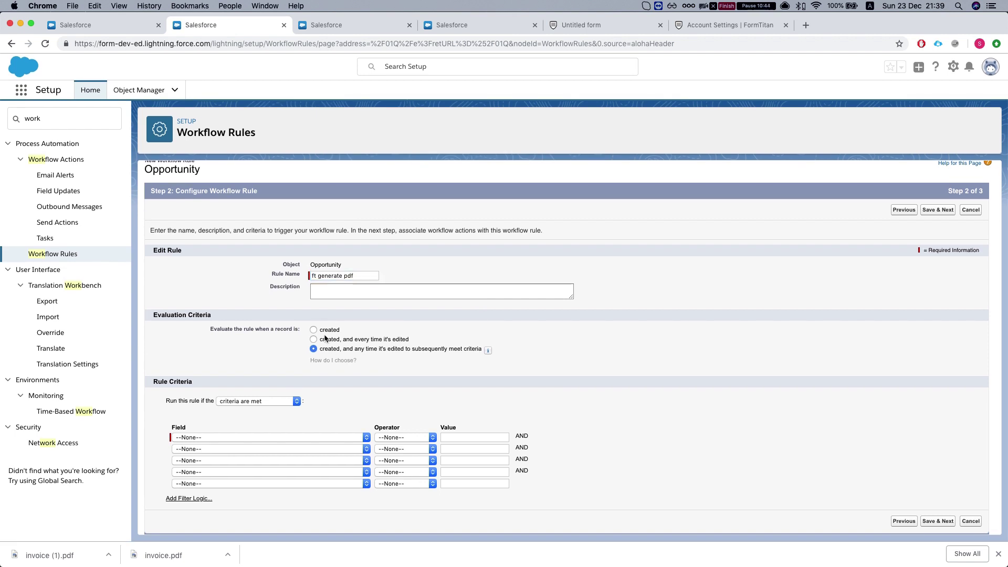
click(314, 339)
click(292, 437)
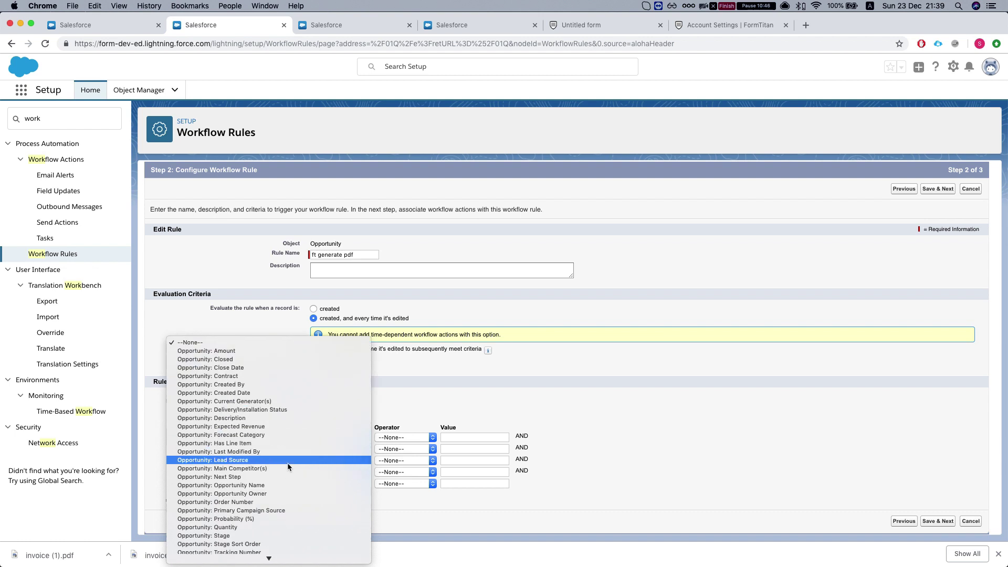
click(246, 500)
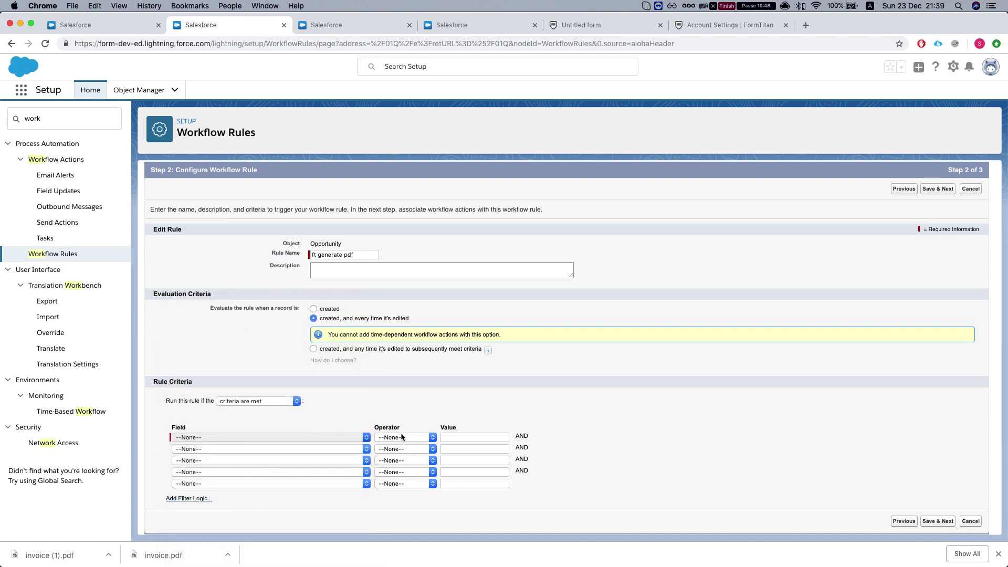
click(399, 437)
click(484, 439)
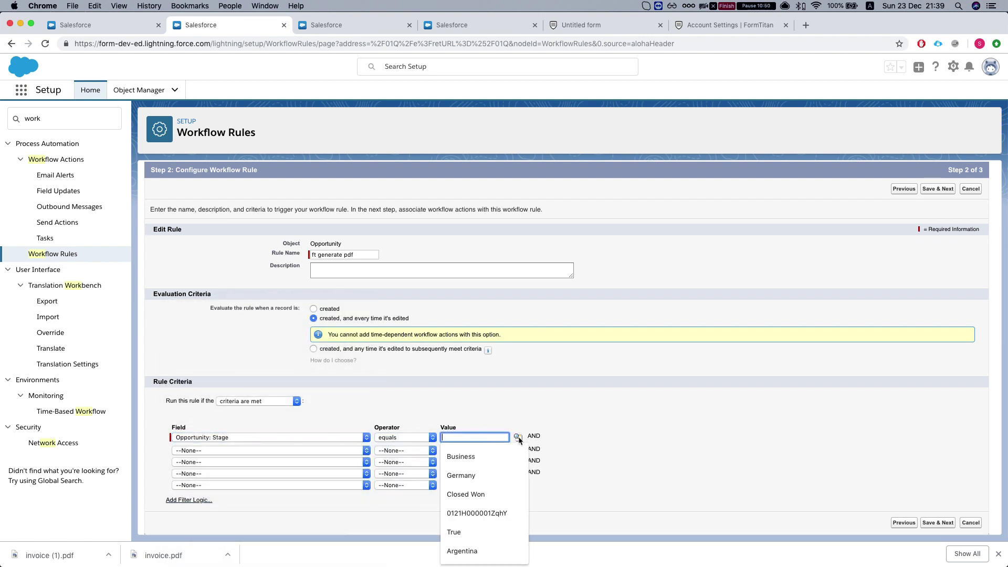
click(518, 437)
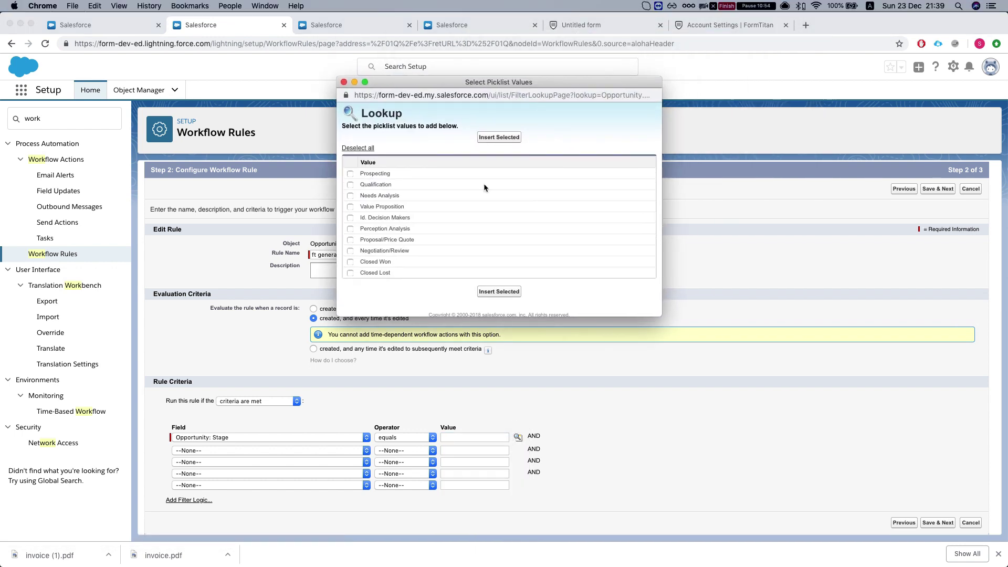
click(350, 262)
click(499, 291)
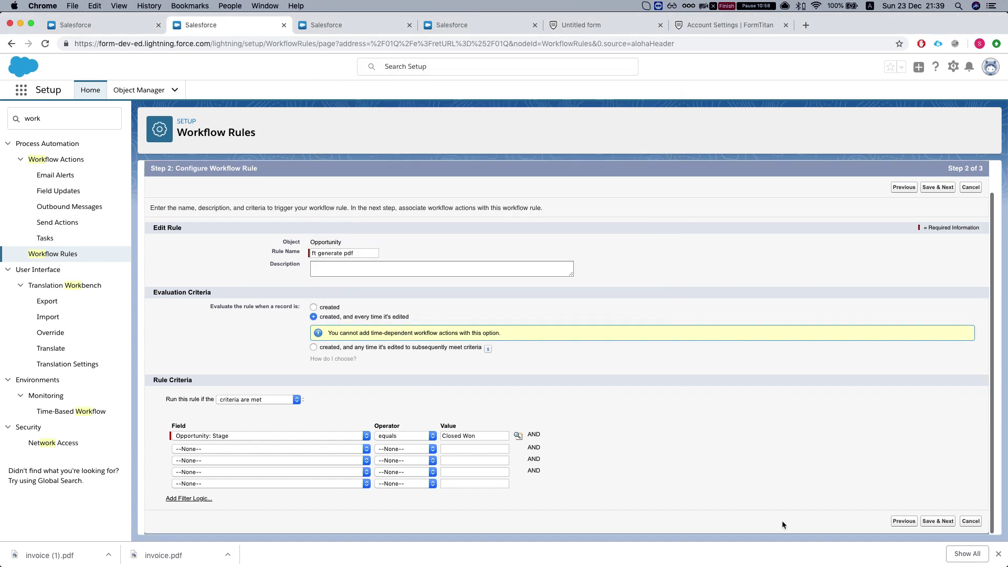
click(937, 522)
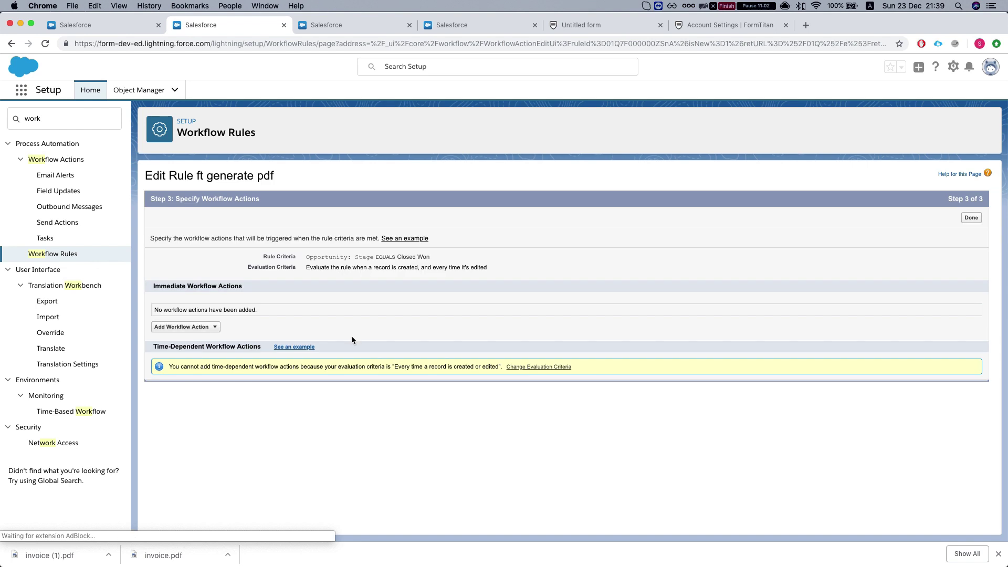
Add a new outbound message workflow action named 'send message to ft'.
click(188, 326)
click(185, 369)
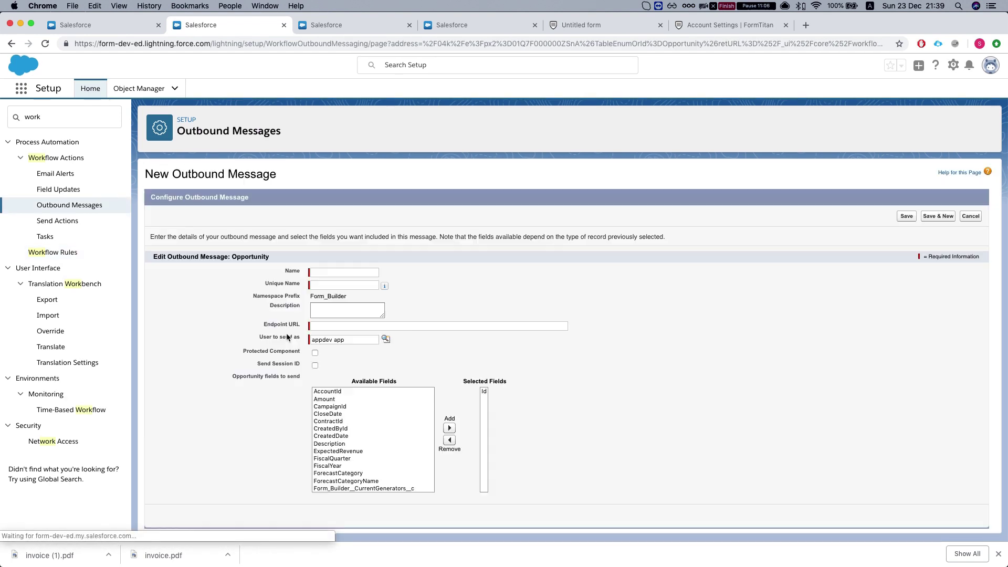
click(322, 274)
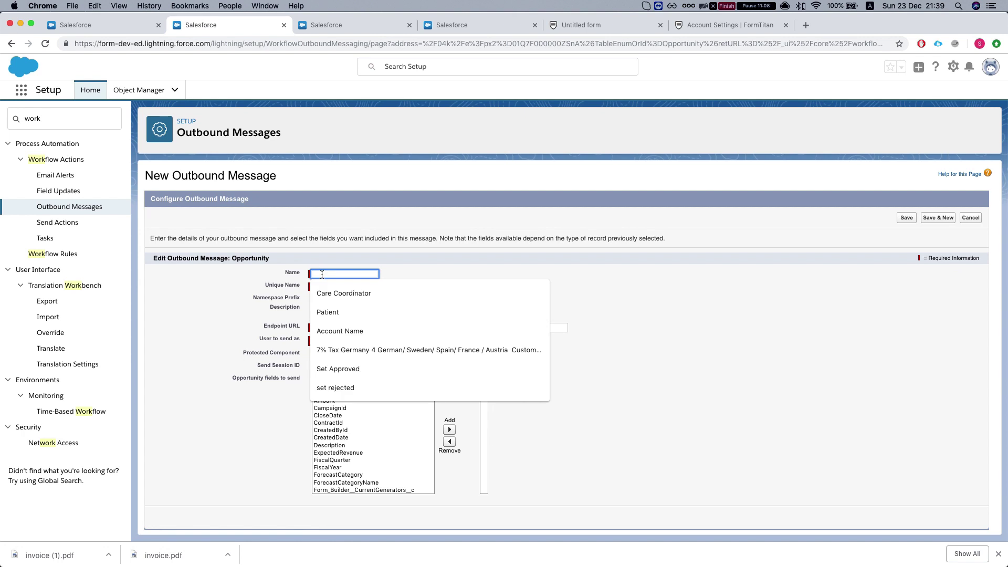
text(send message to ft)
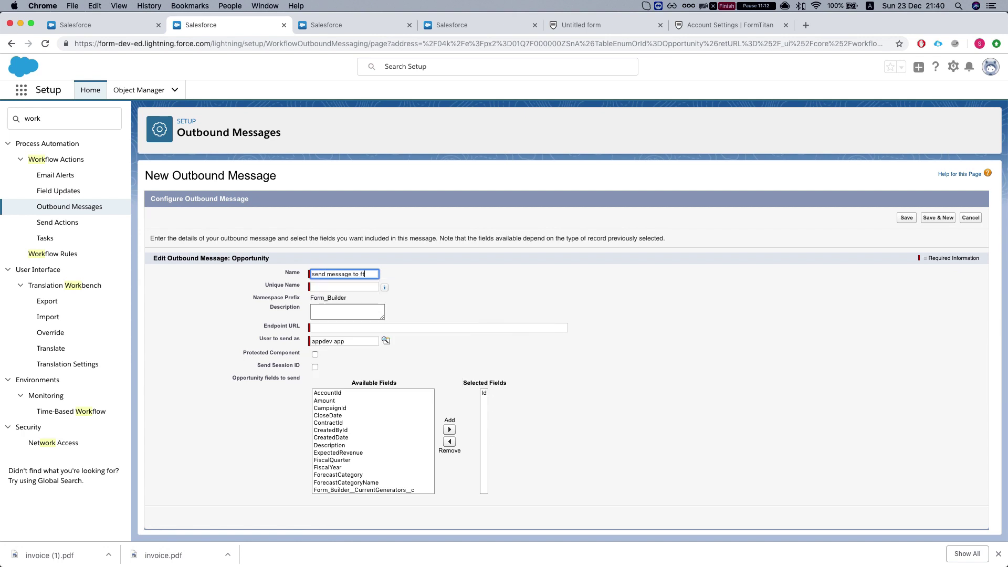
click(326, 287)
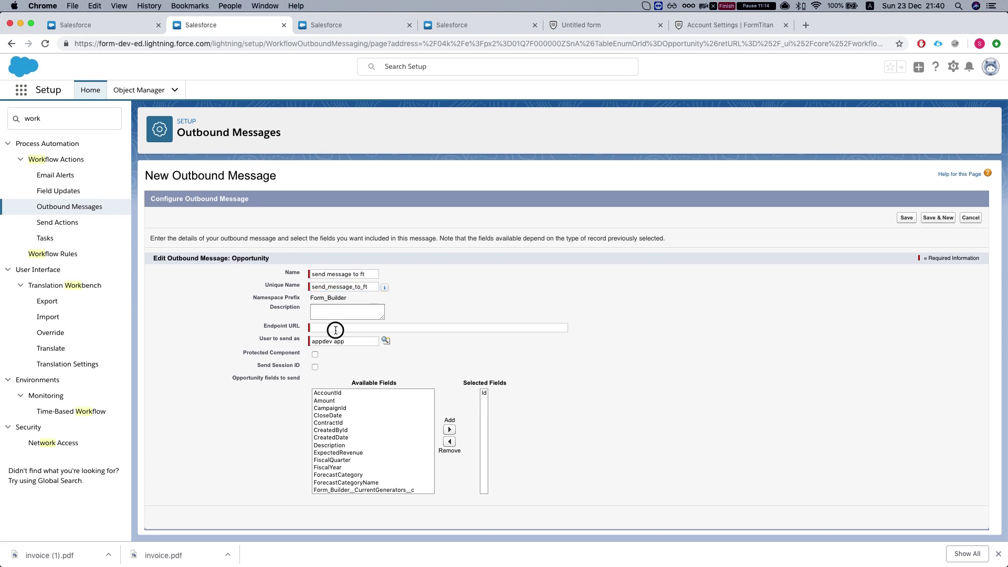
Paste the FormTitan endpoint URL, save the outbound message, and activate the ft generate pdf rule.
click(336, 328)
click(278, 330)
click(330, 326)
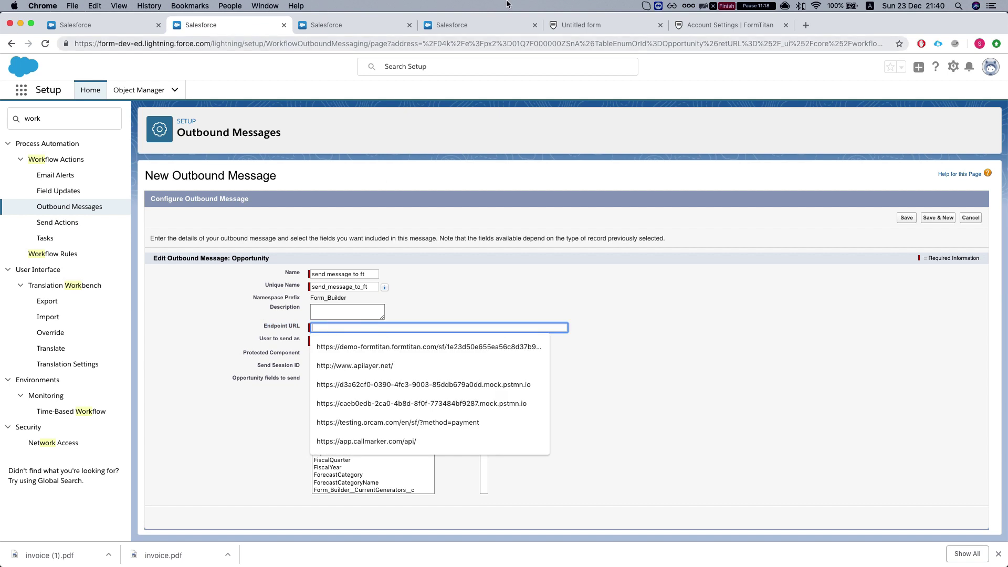
click(477, 25)
click(583, 25)
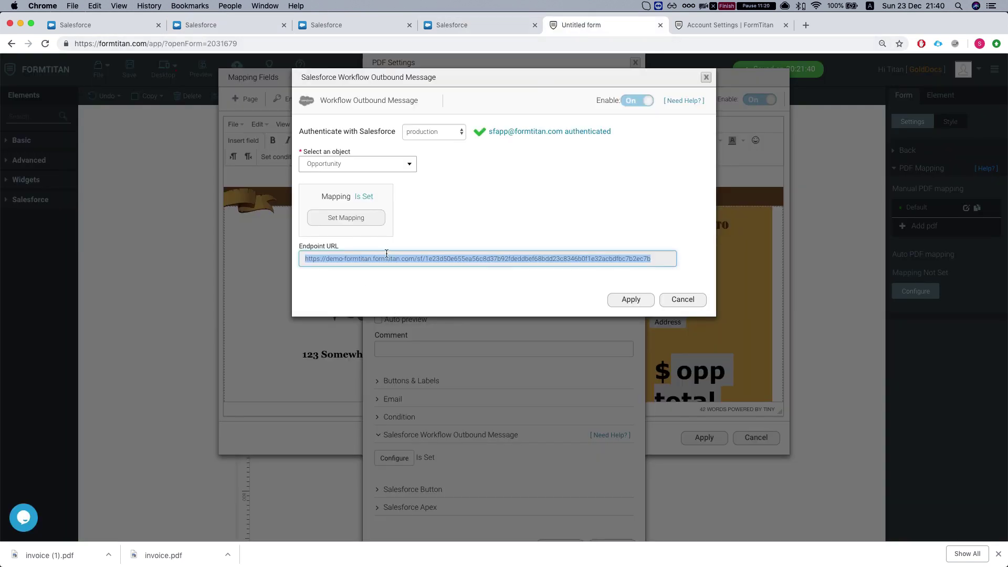
click(219, 25)
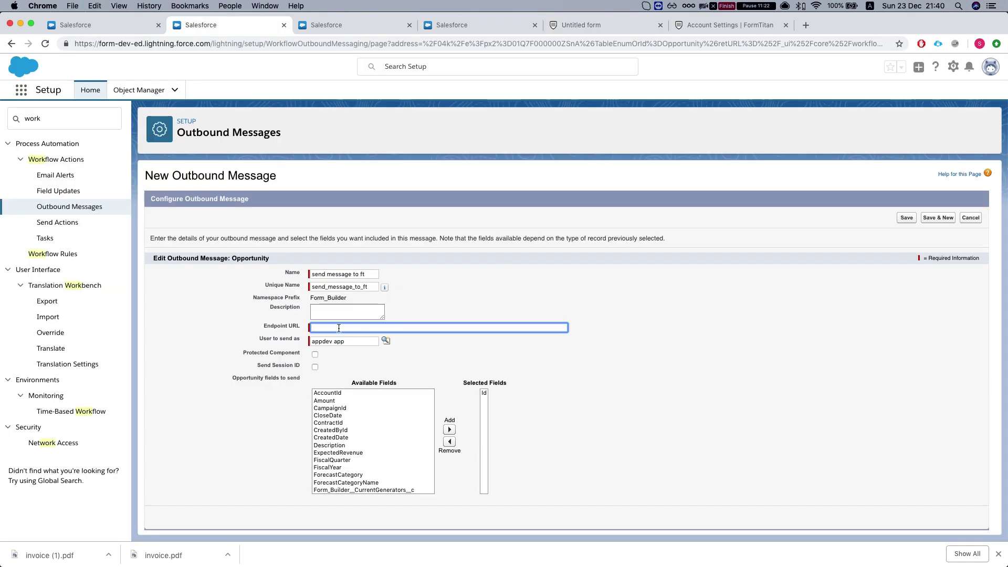
key(super+v)
click(612, 309)
click(486, 397)
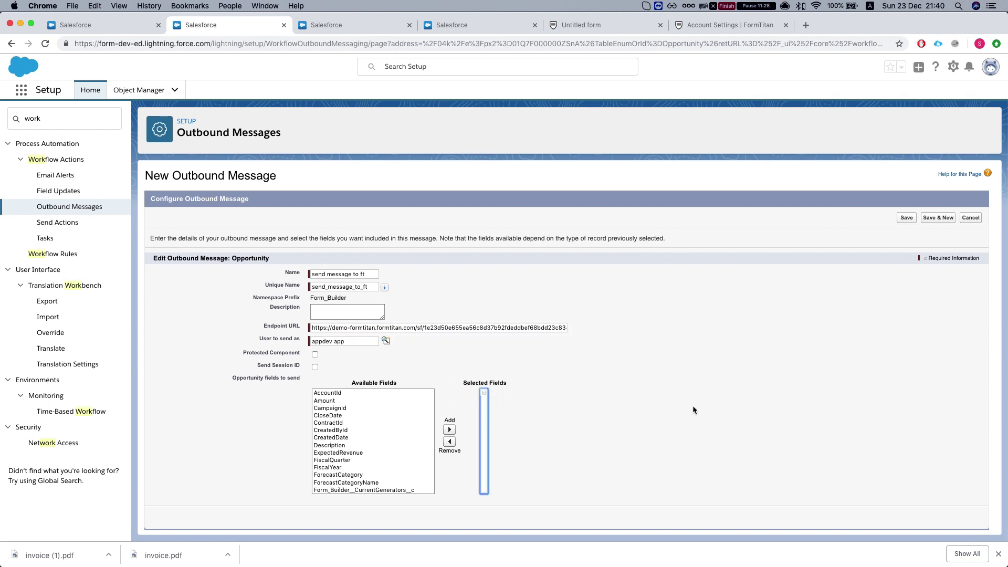
click(906, 219)
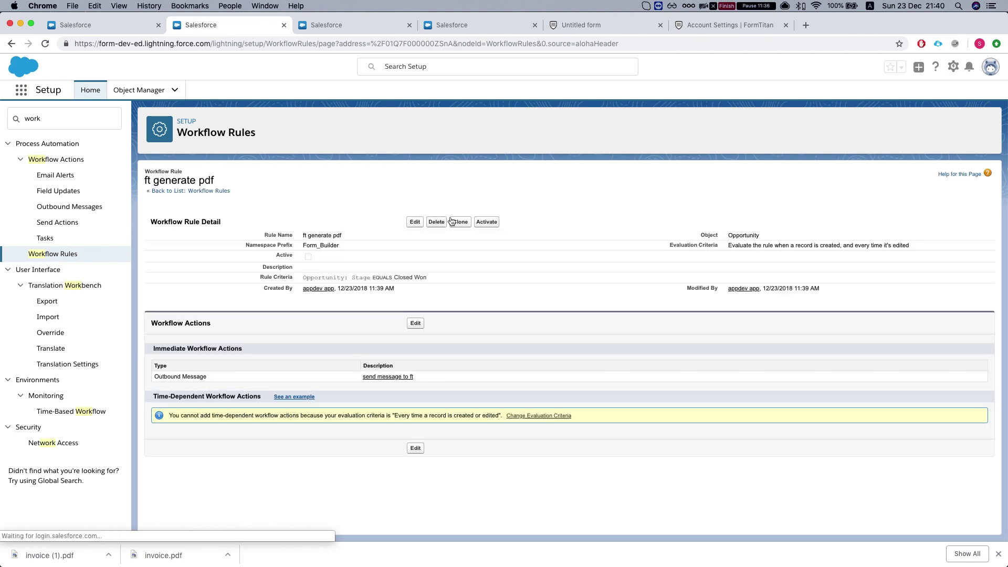
click(486, 222)
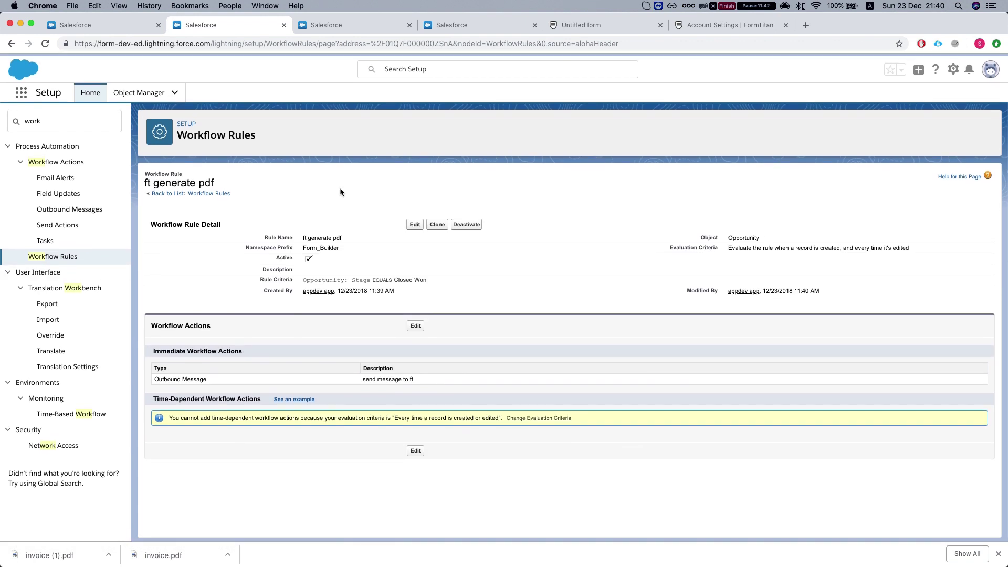
click(360, 27)
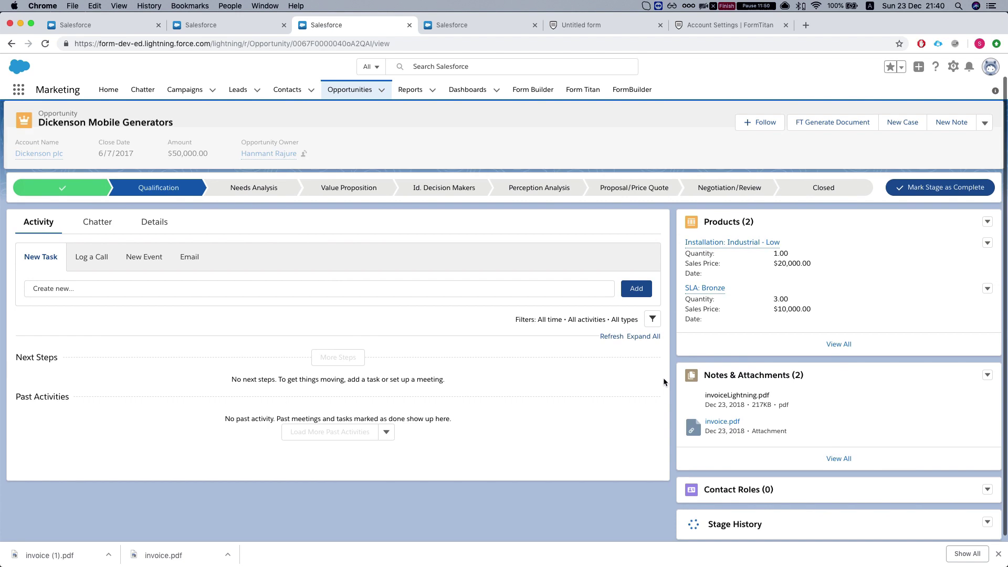
Delete invoiceLightning.pdf and invoice.pdf from Dickenson Mobile Generators' Notes & Attachments.
scroll(757, 384, down, 3)
click(839, 405)
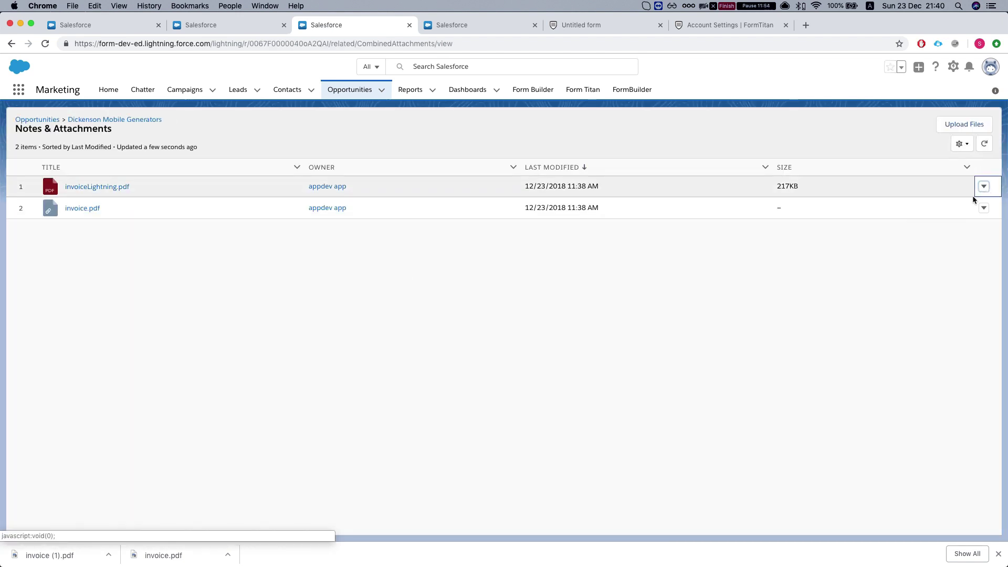
click(986, 189)
click(934, 313)
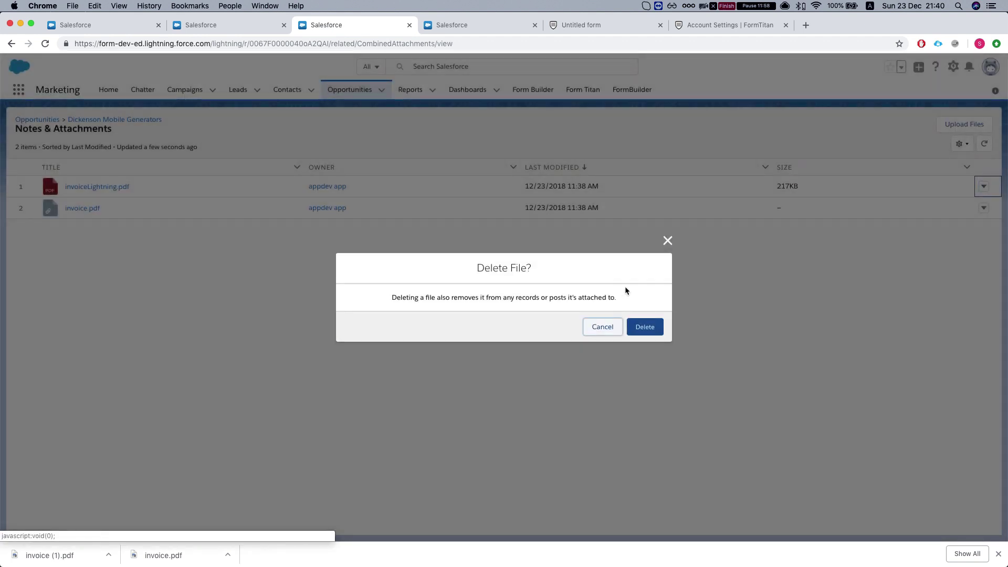
click(644, 327)
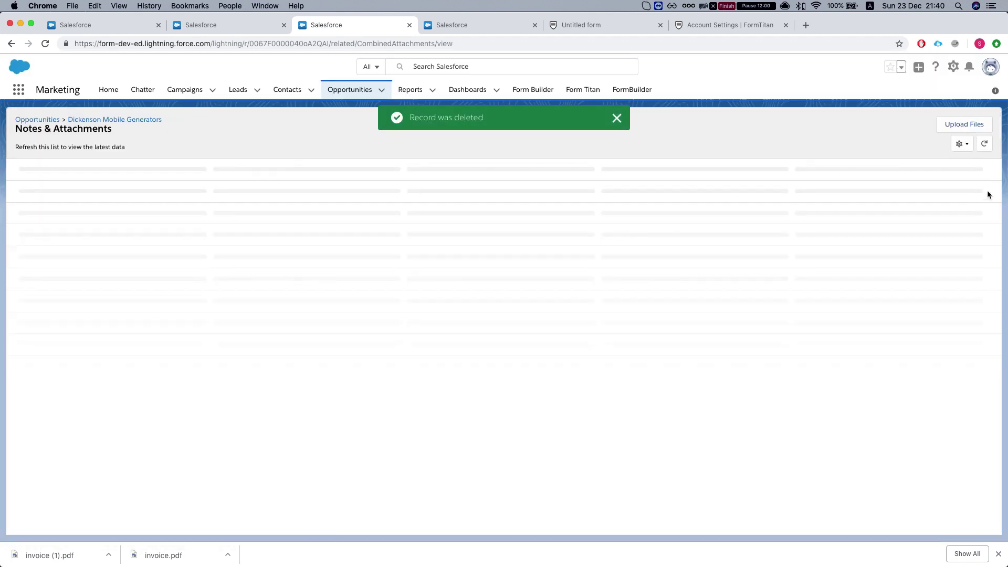
click(984, 188)
click(953, 206)
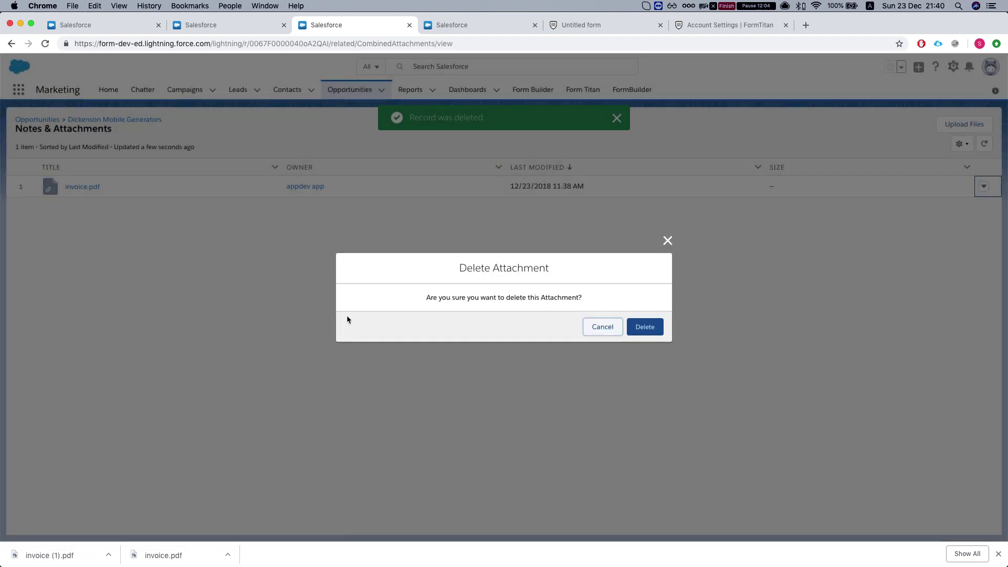
click(647, 325)
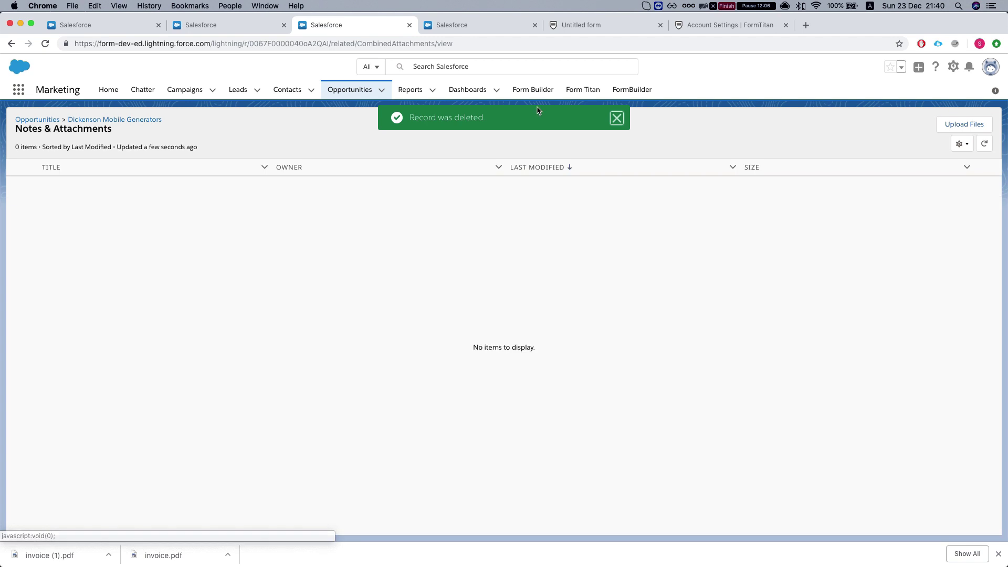
click(616, 118)
click(139, 125)
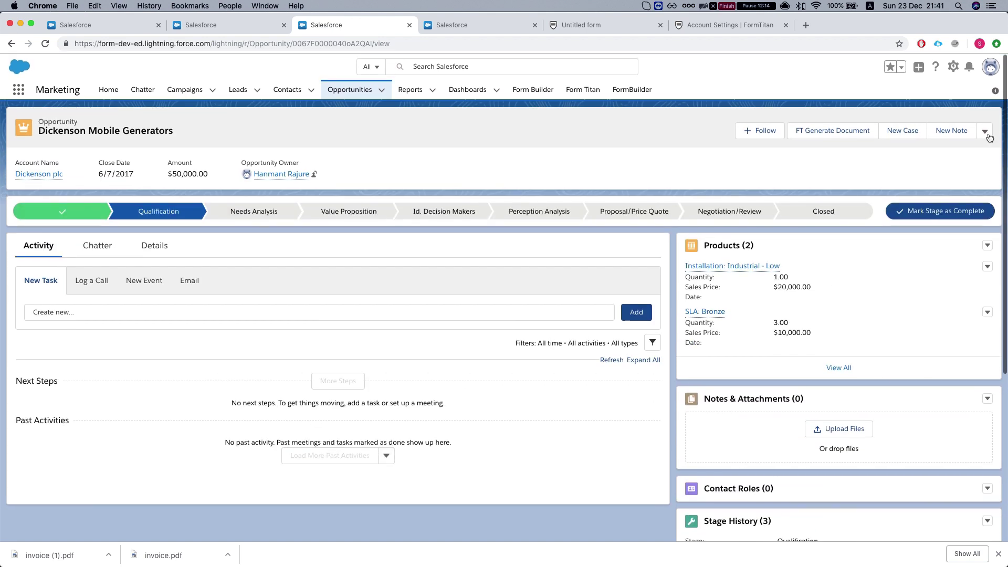
Edit the Dickenson Mobile Generators opportunity and save it with Stage set to Closed Won.
click(984, 132)
click(938, 206)
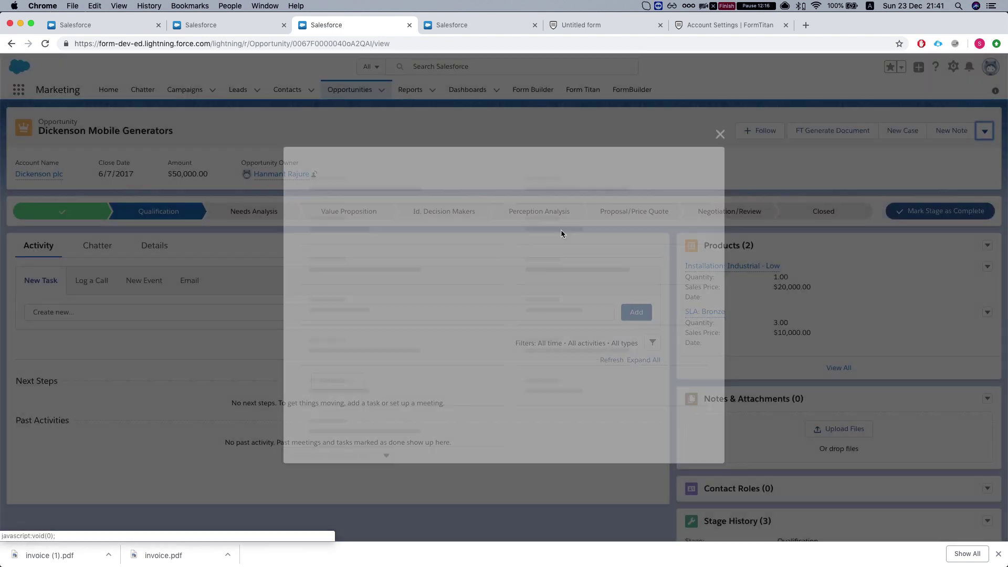
scroll(407, 270, down, 2)
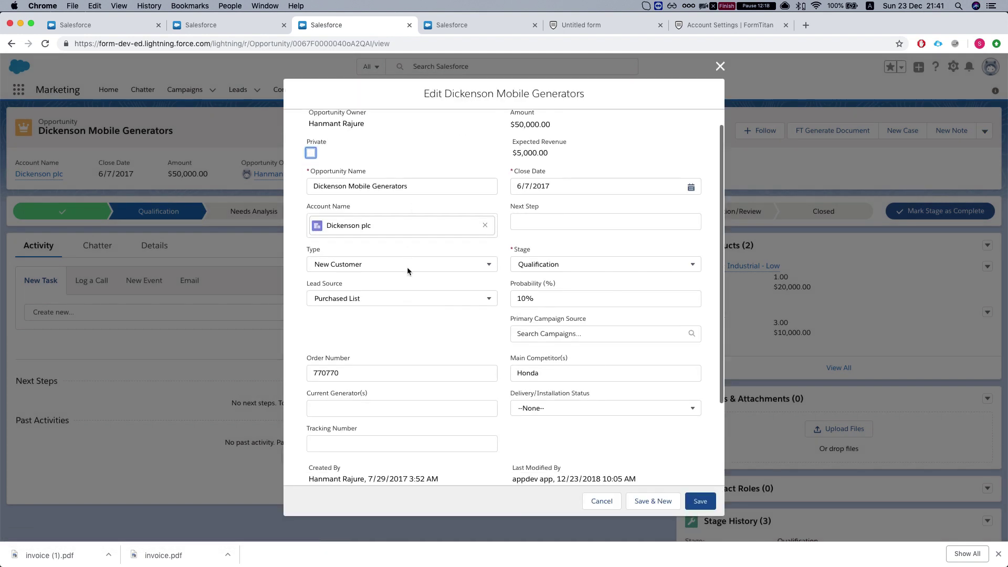
key(super+f)
text(sat)
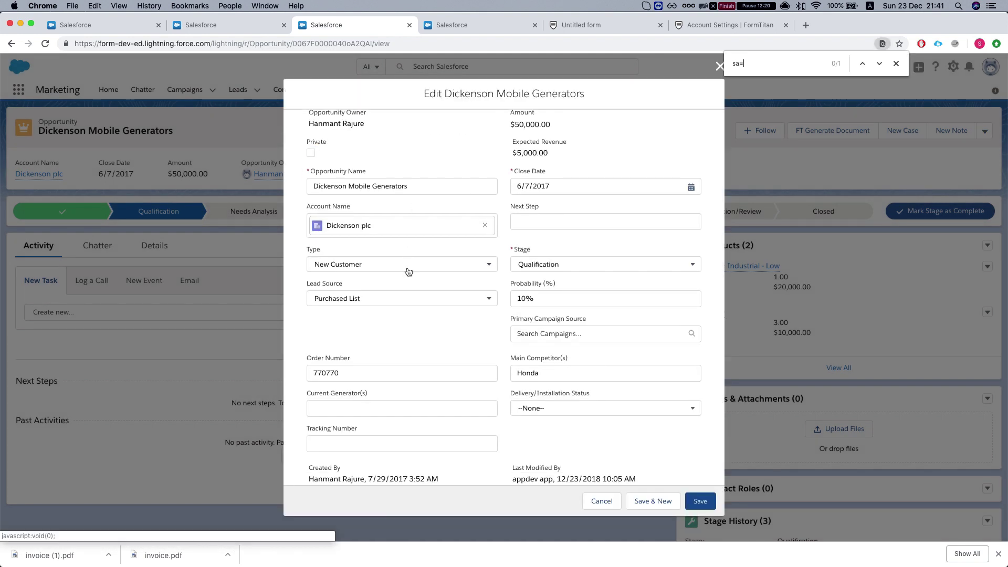
click(548, 264)
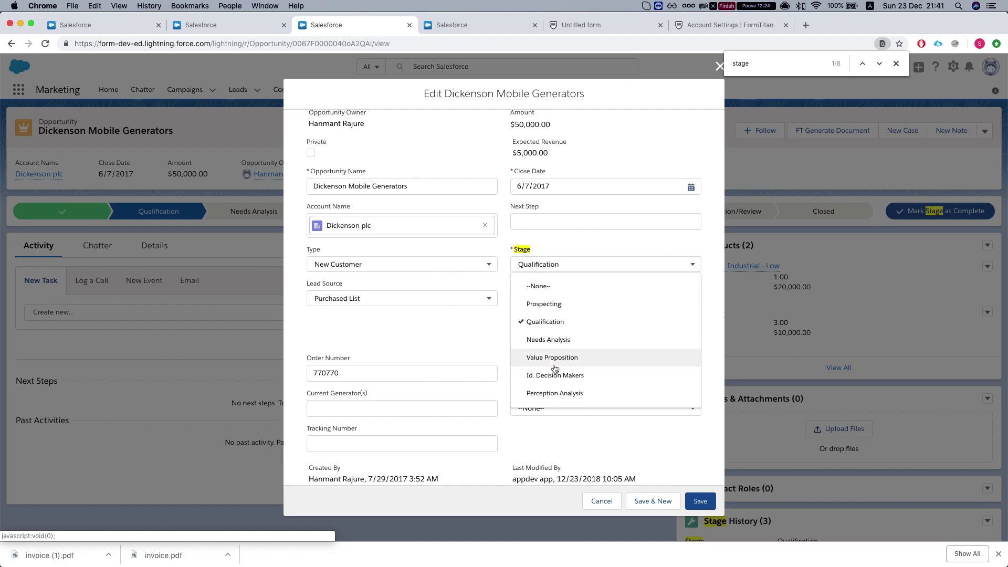
scroll(562, 371, down, 3)
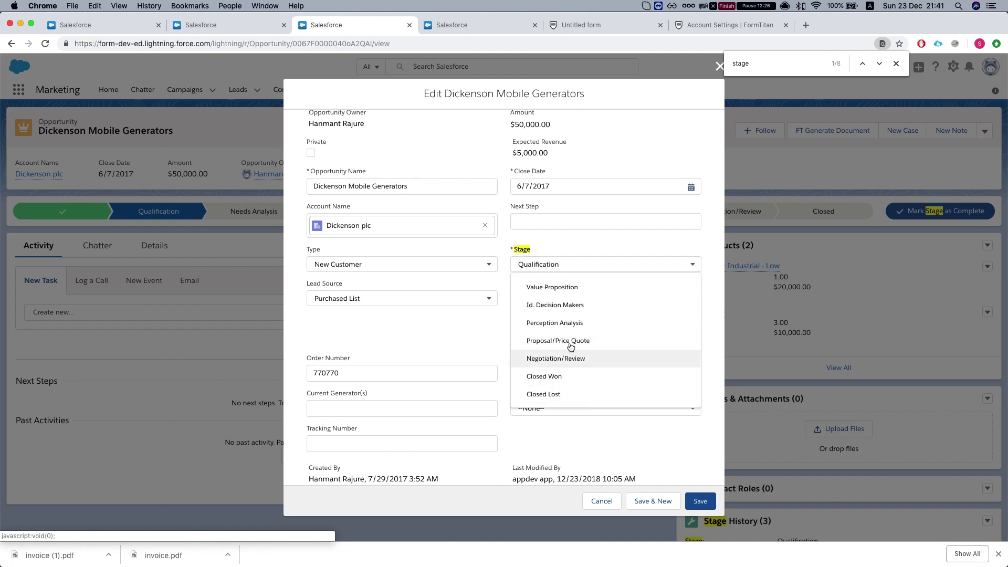
click(548, 376)
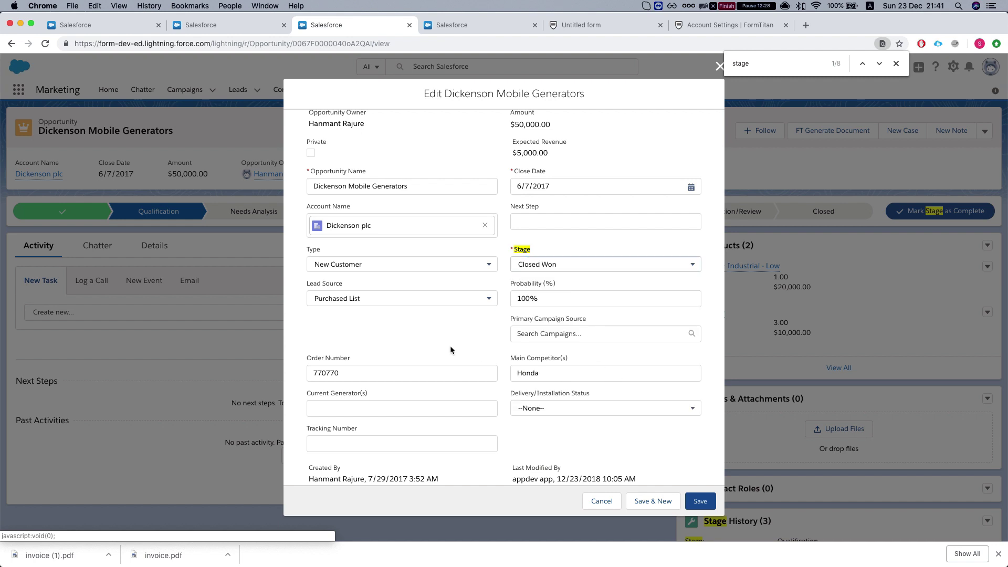
click(700, 500)
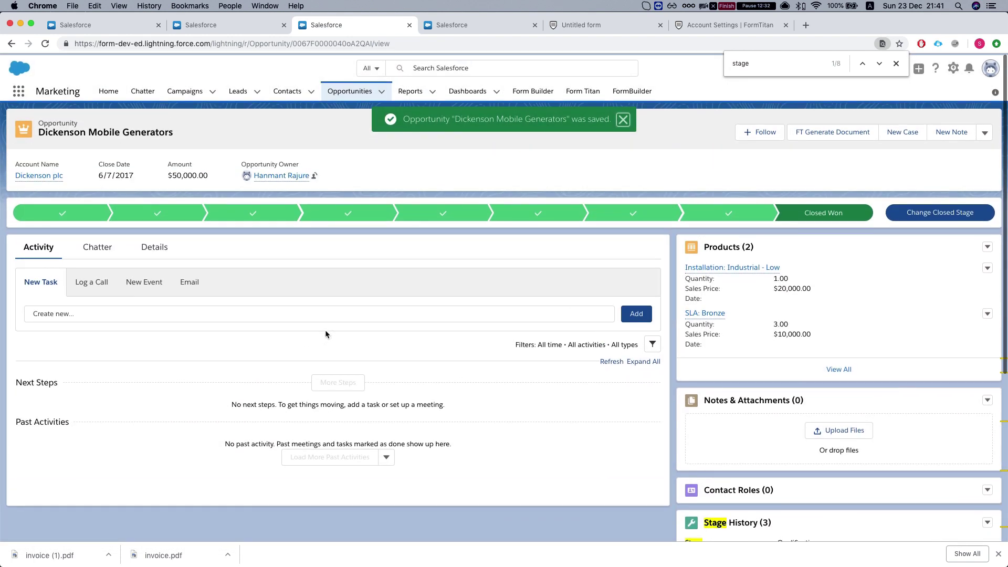
Reload the opportunity and confirm Stage History logs Closed Won at 100% probability.
scroll(326, 334, down, 2)
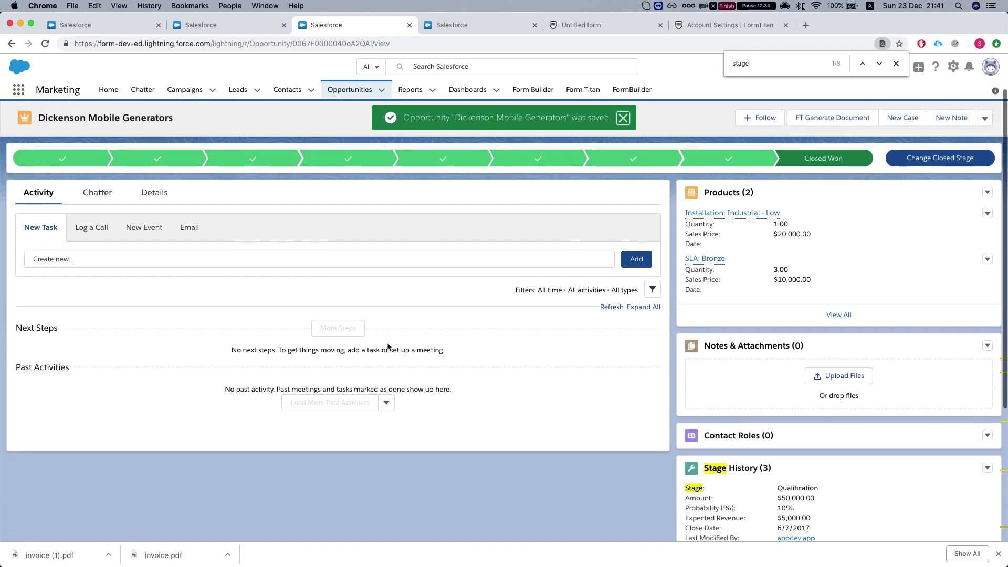
key(super+r)
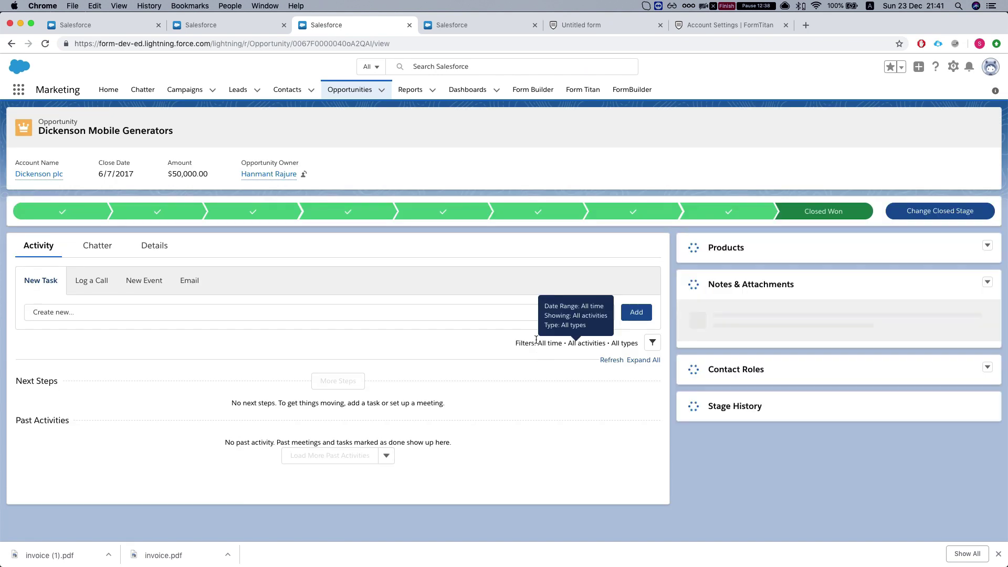
scroll(582, 342, down, 5)
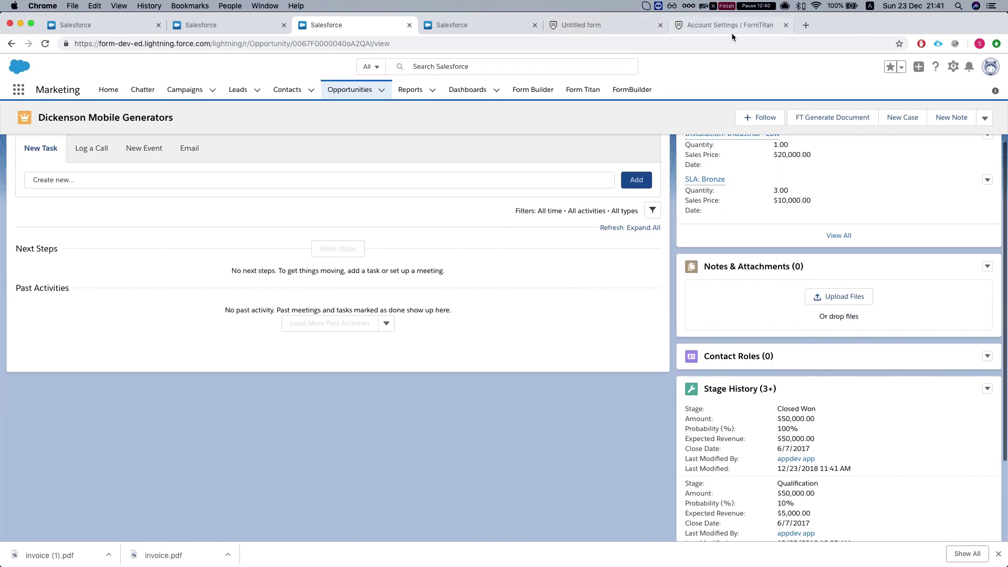
Refresh the FormTitan push logs and select the top row's notification record ID.
click(729, 26)
click(981, 193)
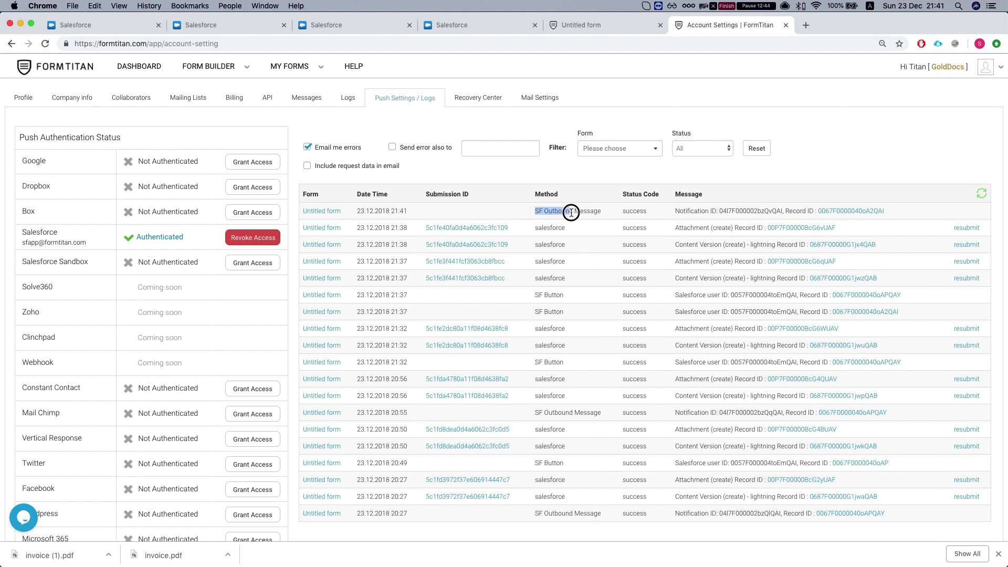
click(614, 215)
drag(915, 210, 706, 211)
click(428, 218)
click(982, 195)
Check the Workflow Outbound Message settings, then reload the opportunity record in Salesforce.
click(596, 26)
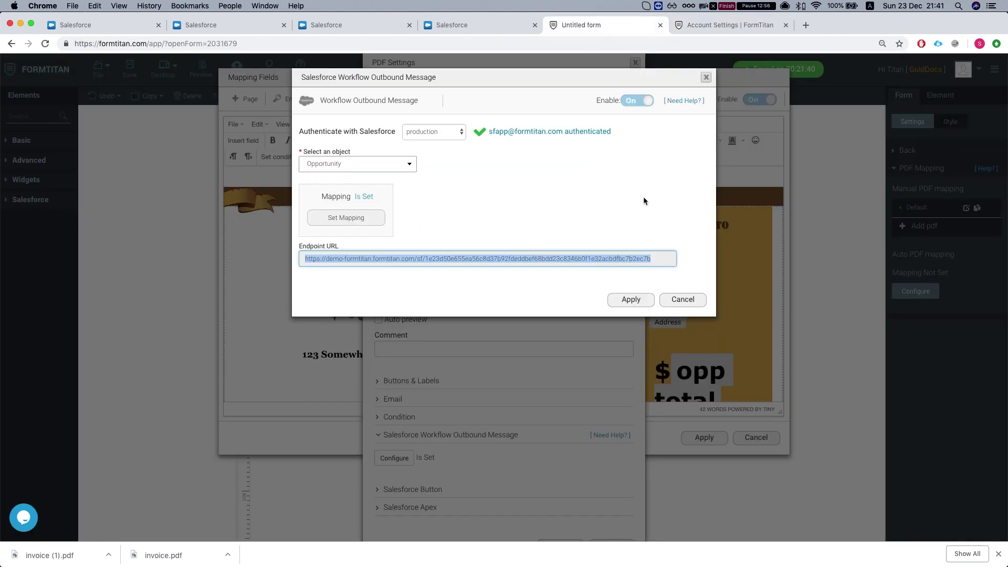
click(434, 27)
click(326, 27)
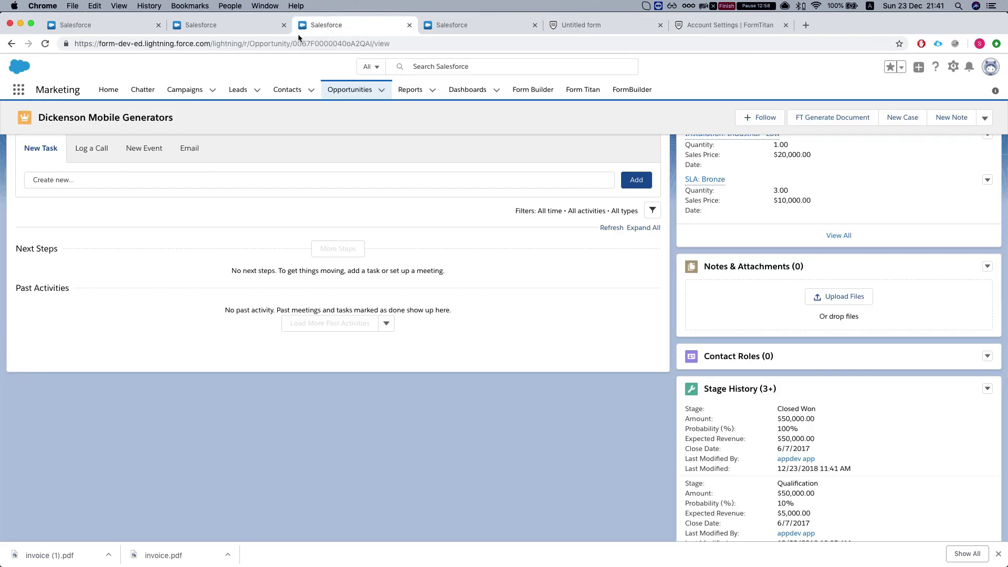
drag(308, 29, 576, 29)
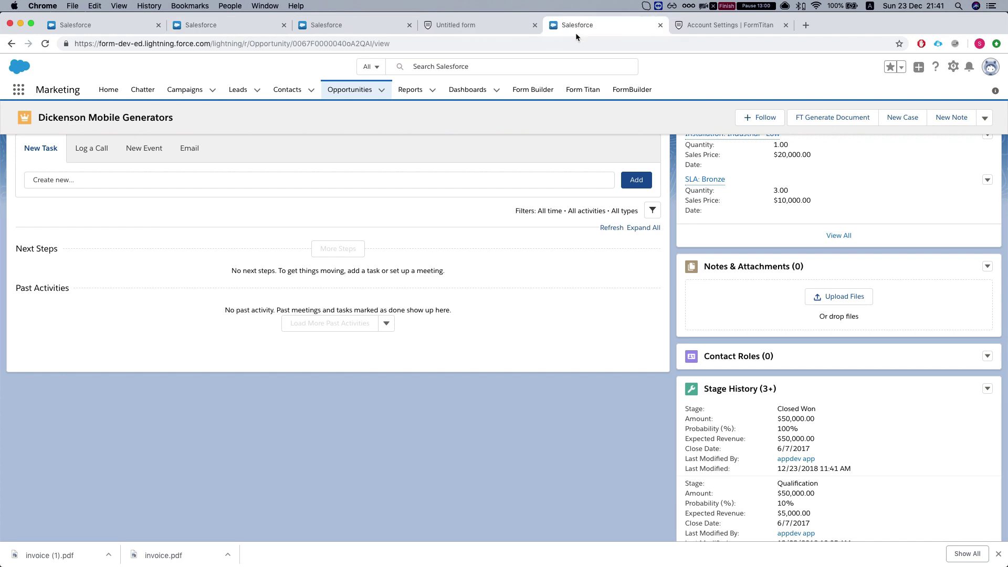
key(super+r)
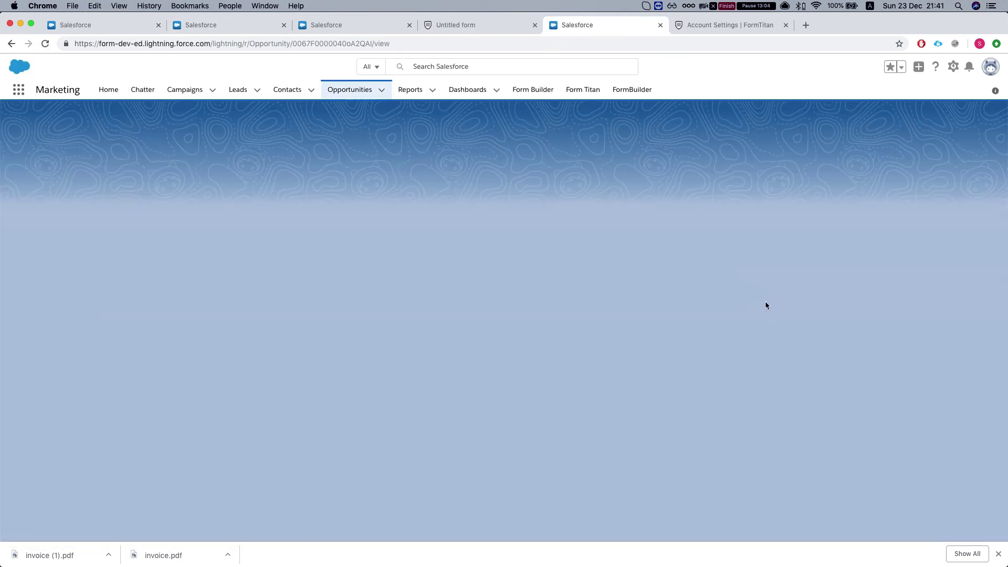
scroll(755, 305, down, 1)
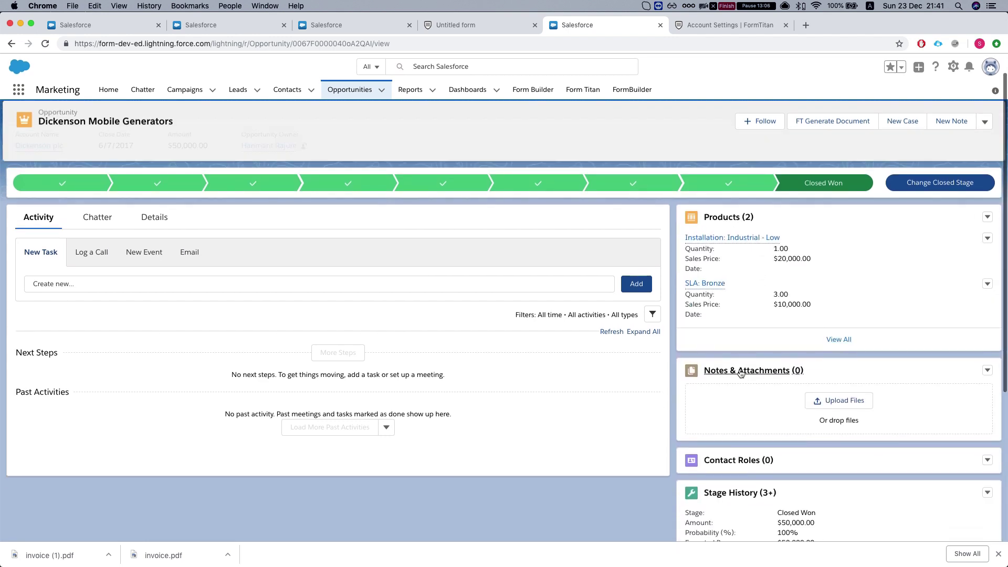
Refresh the push logs until the 21:41 Attachment and Content Version create entries appear.
click(730, 26)
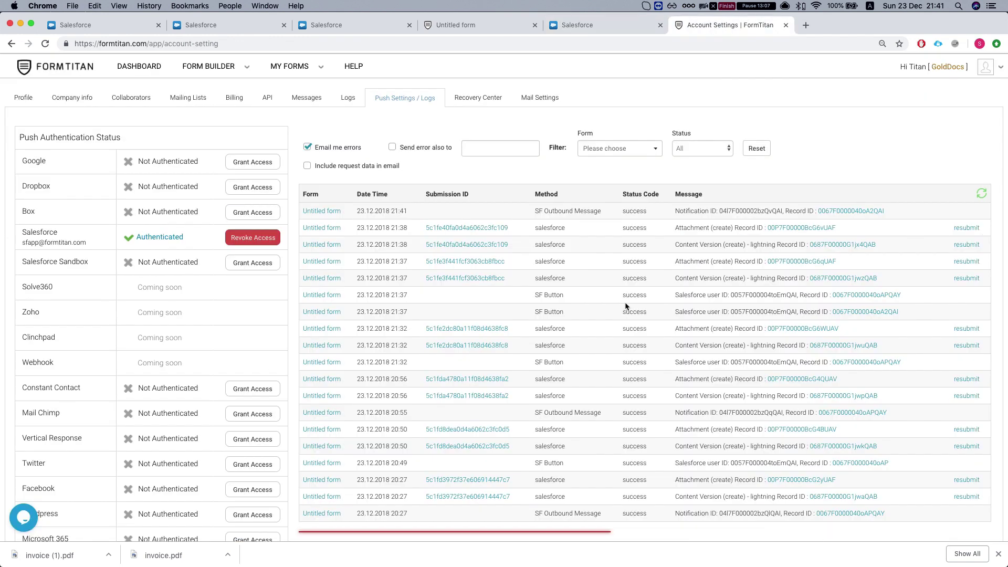
click(981, 195)
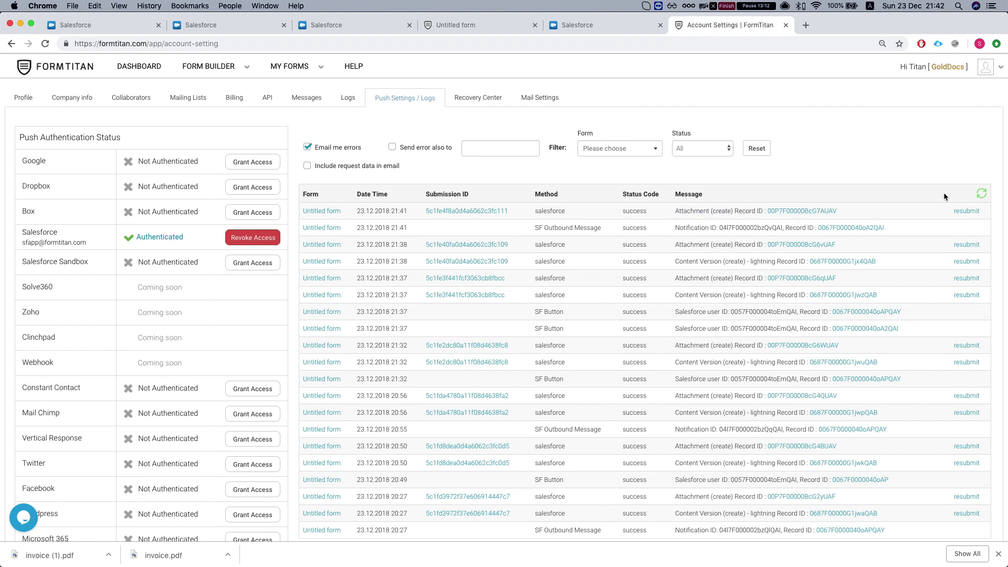
click(982, 195)
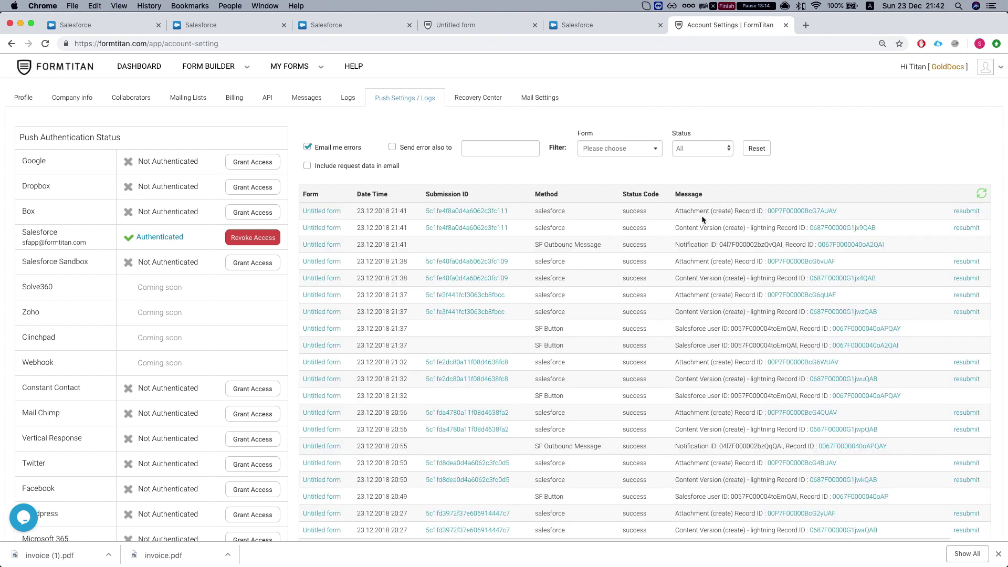
drag(676, 228, 767, 227)
click(568, 22)
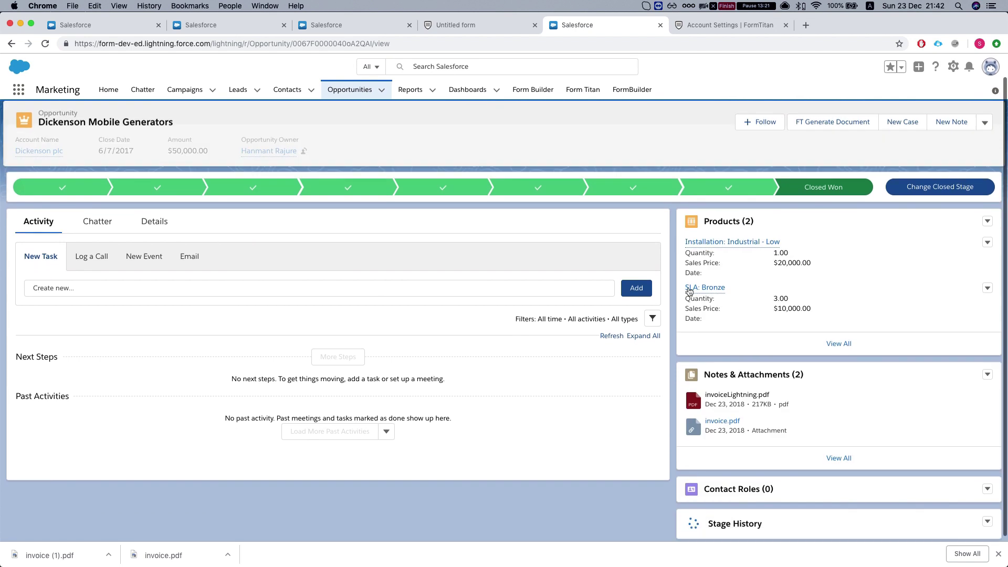
Preview the generated invoiceLightning.pdf showing $50000 from Notes & Attachments, then close it.
scroll(709, 326, down, 1)
click(731, 390)
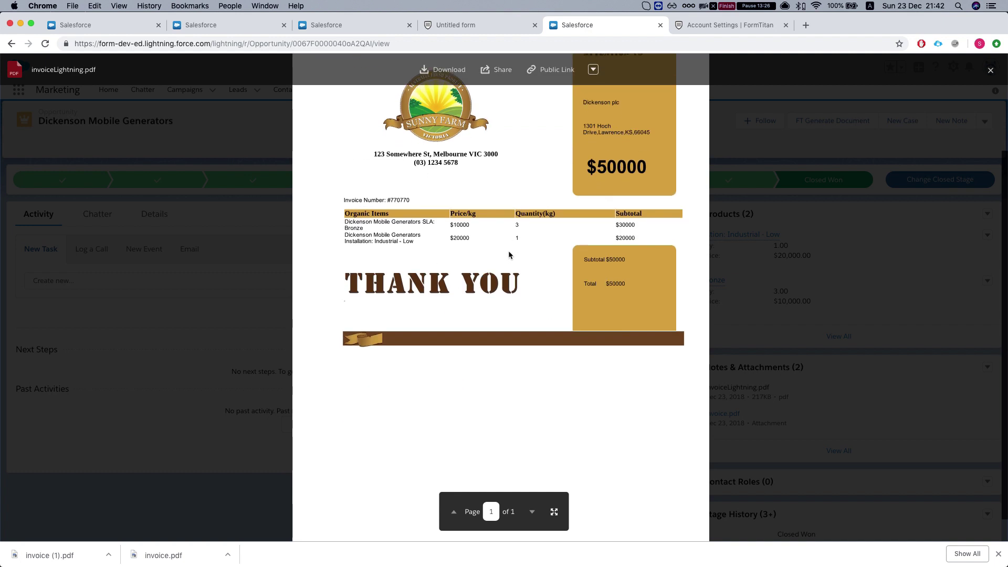
click(990, 71)
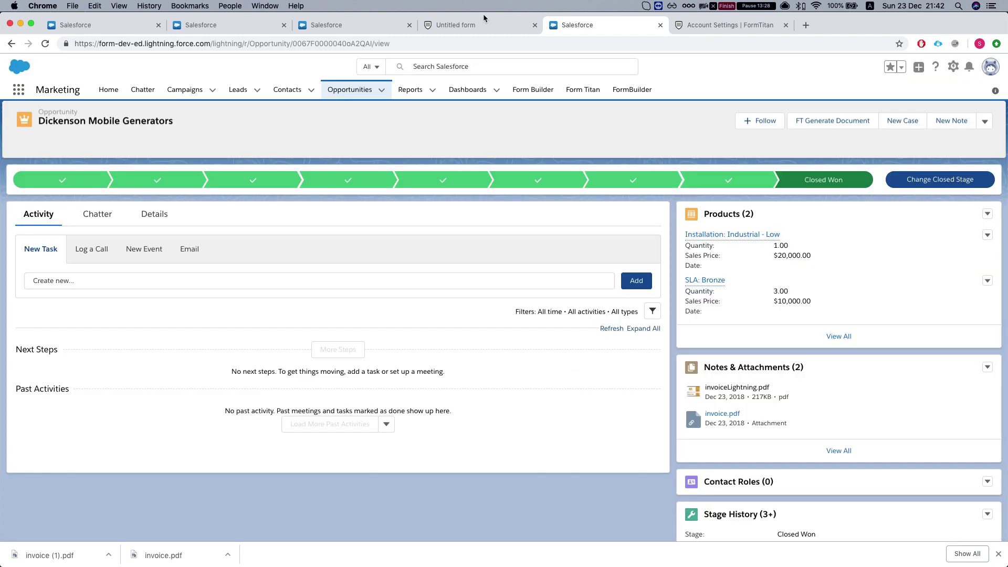